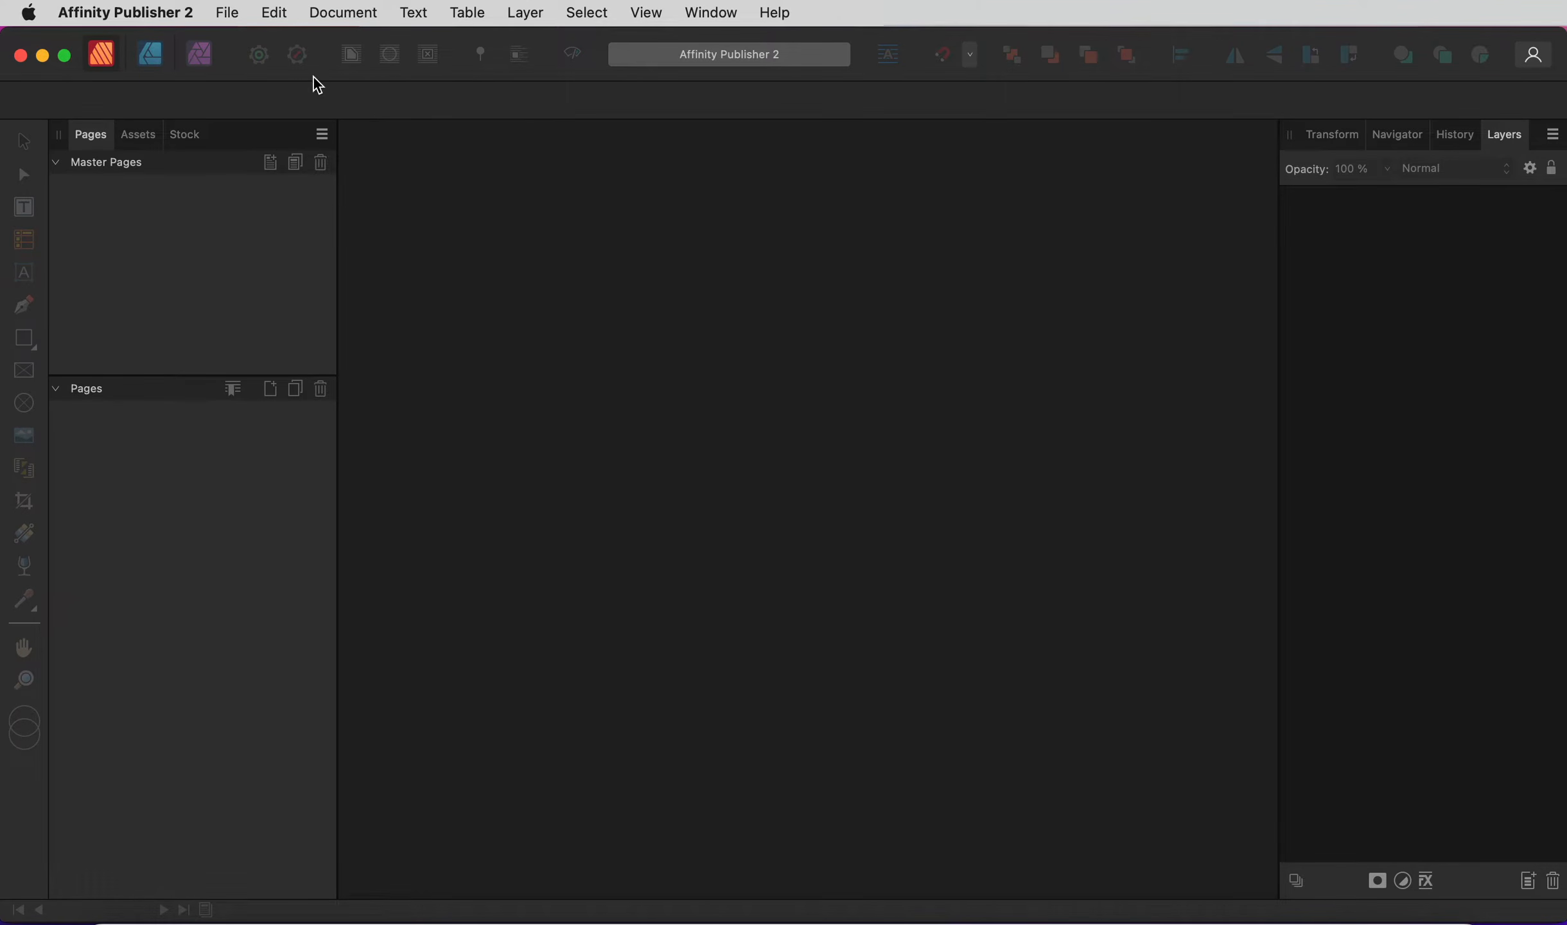
# - Start a new document from the A5 press-ready preset, with millimetres as the document units
pyautogui.click(242, 19)
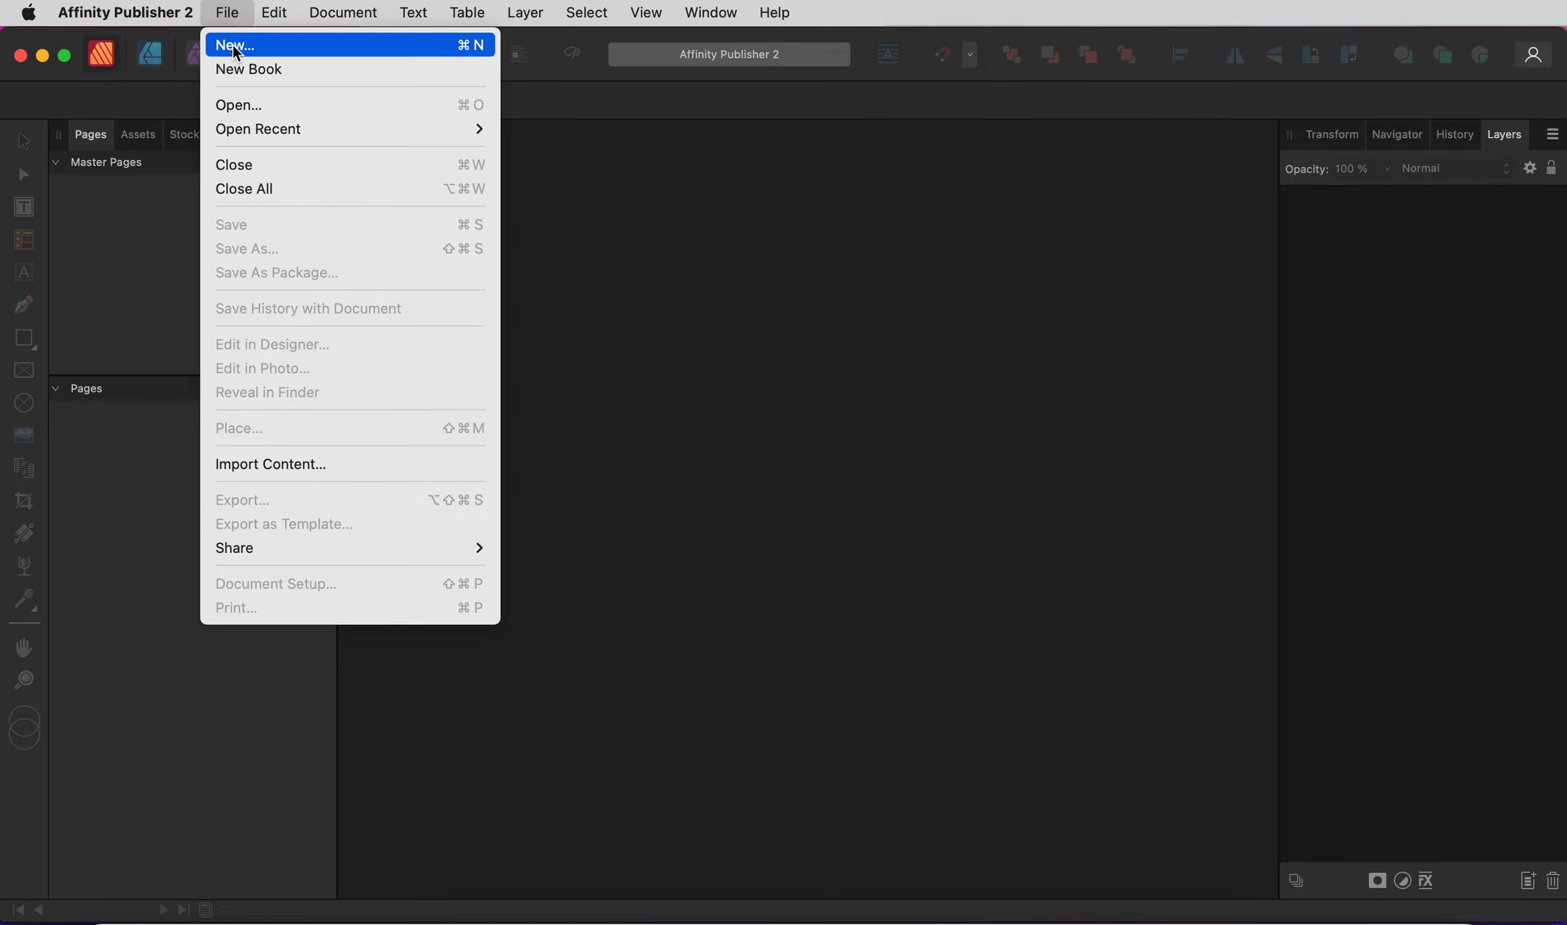
pyautogui.click(236, 46)
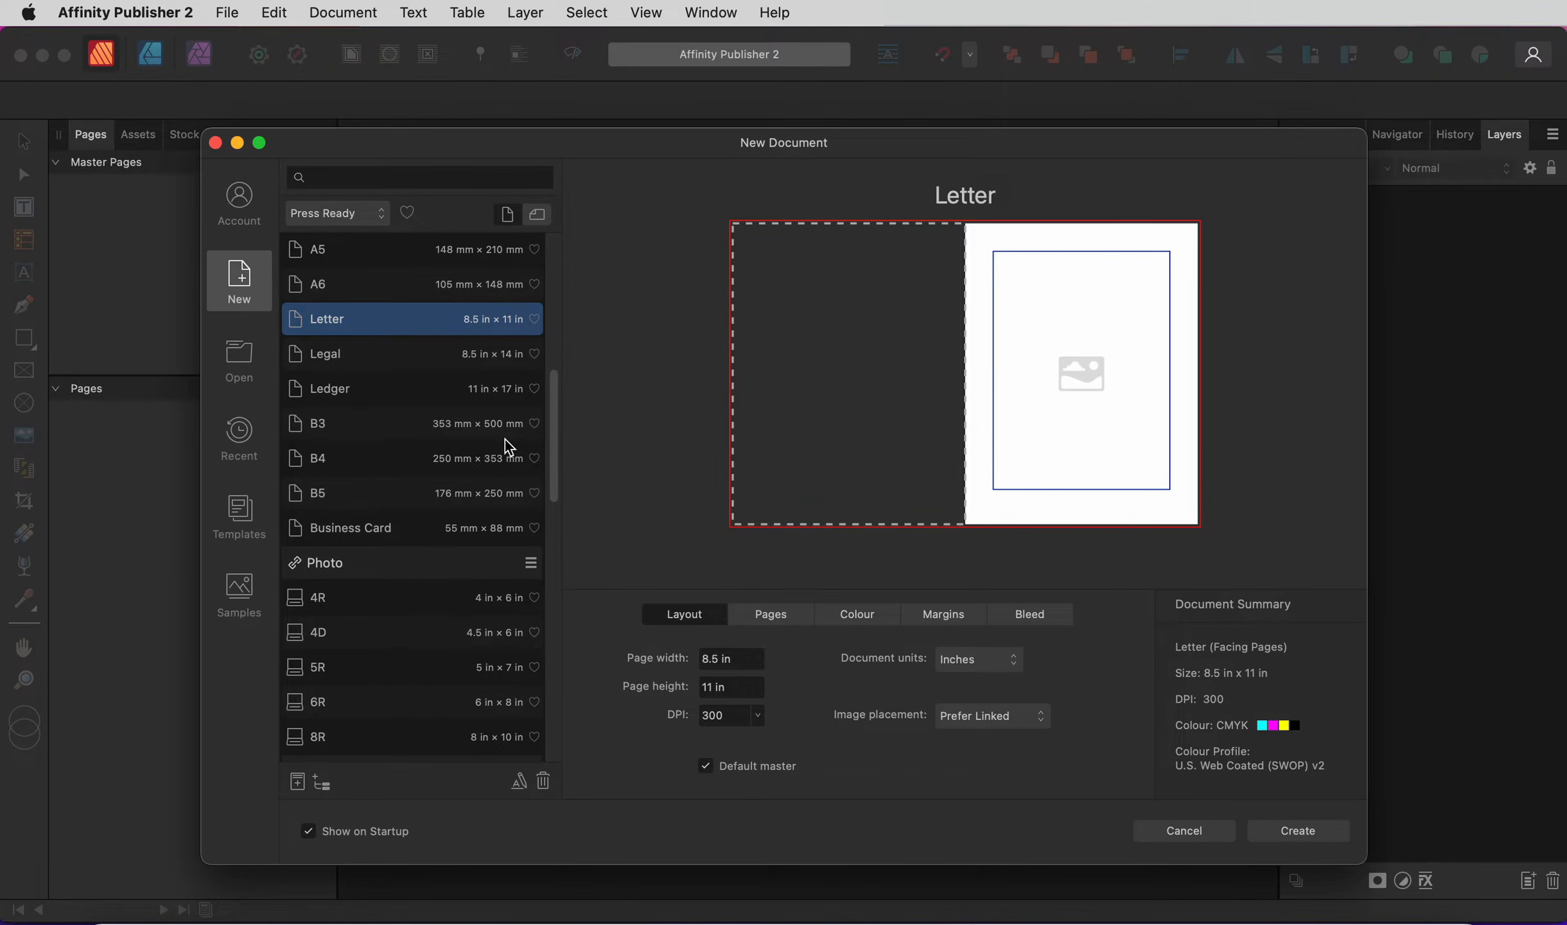
pyautogui.scroll(-1, 515, 451)
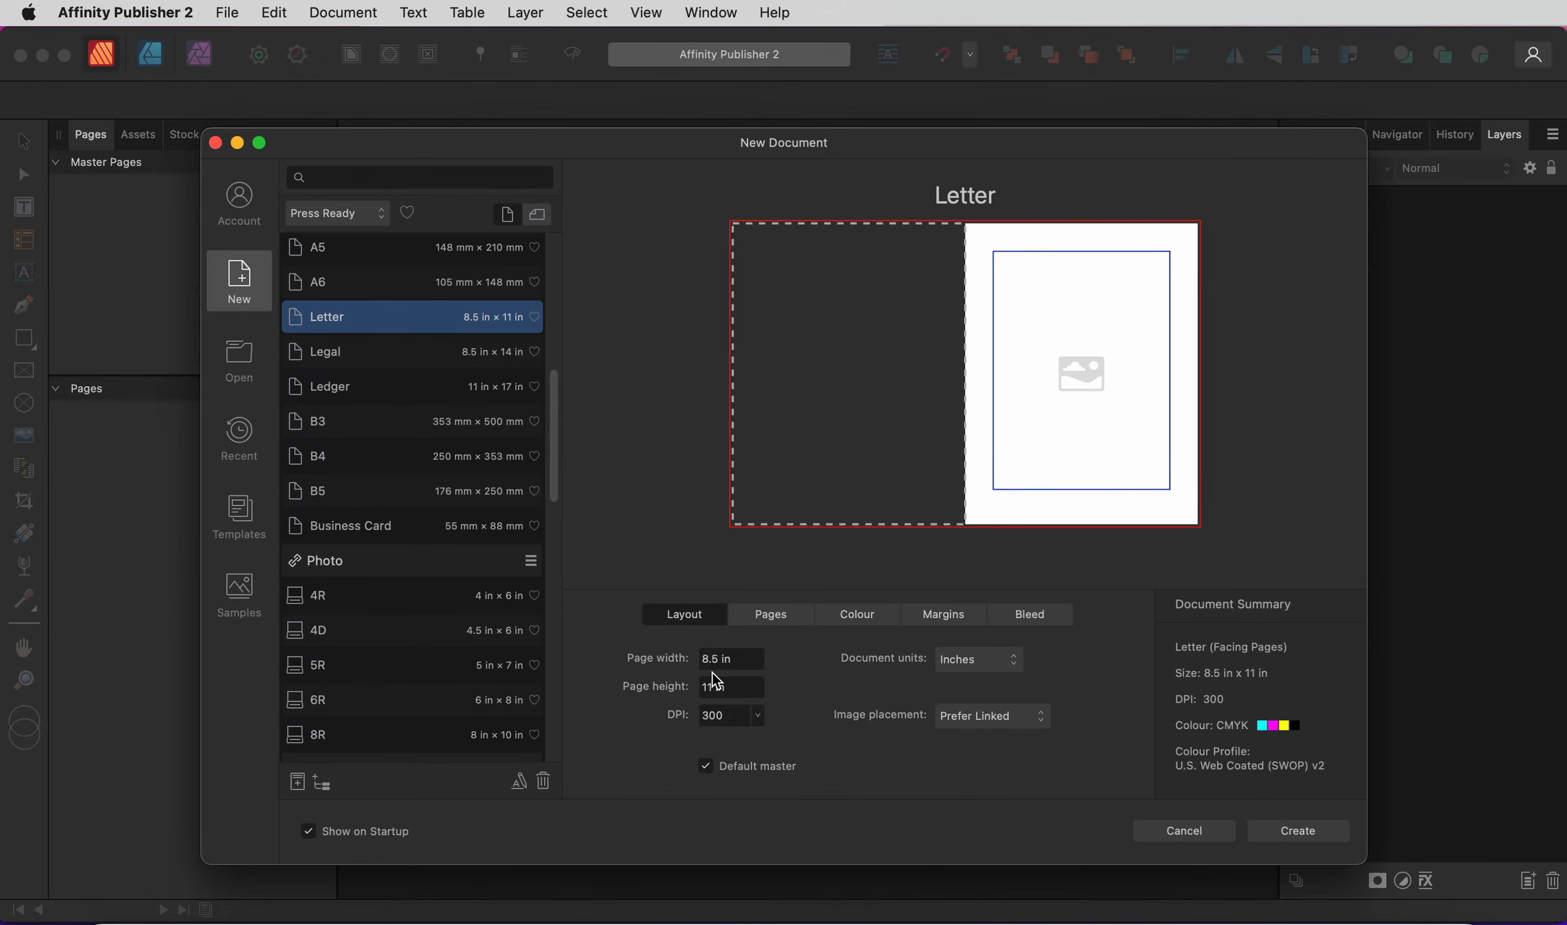
pyautogui.click(342, 255)
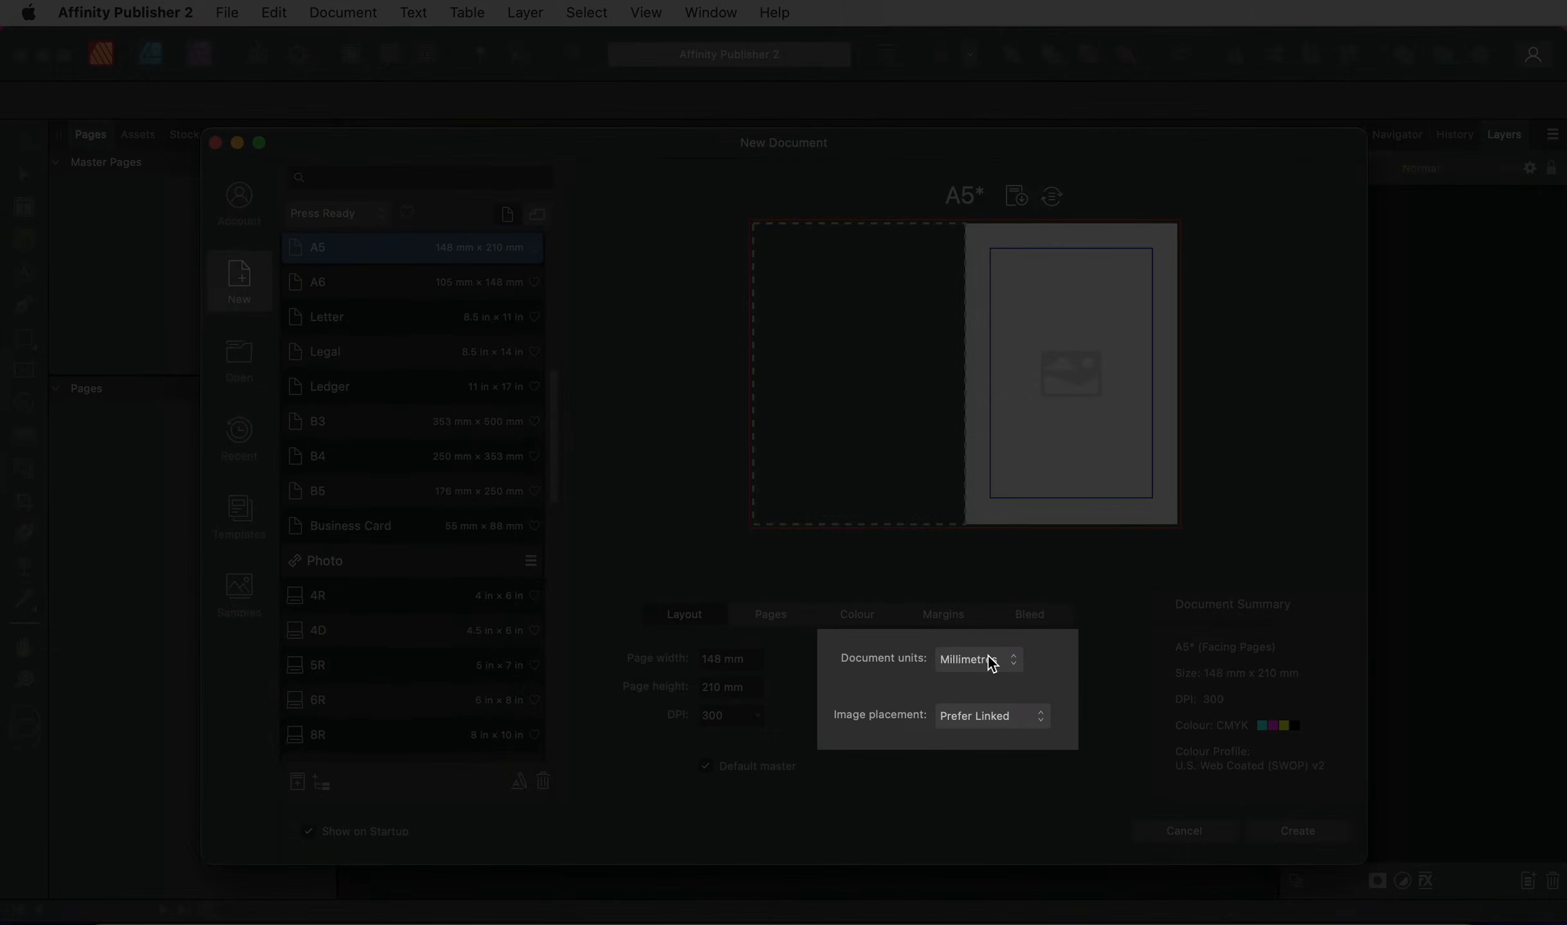
pyautogui.click(993, 664)
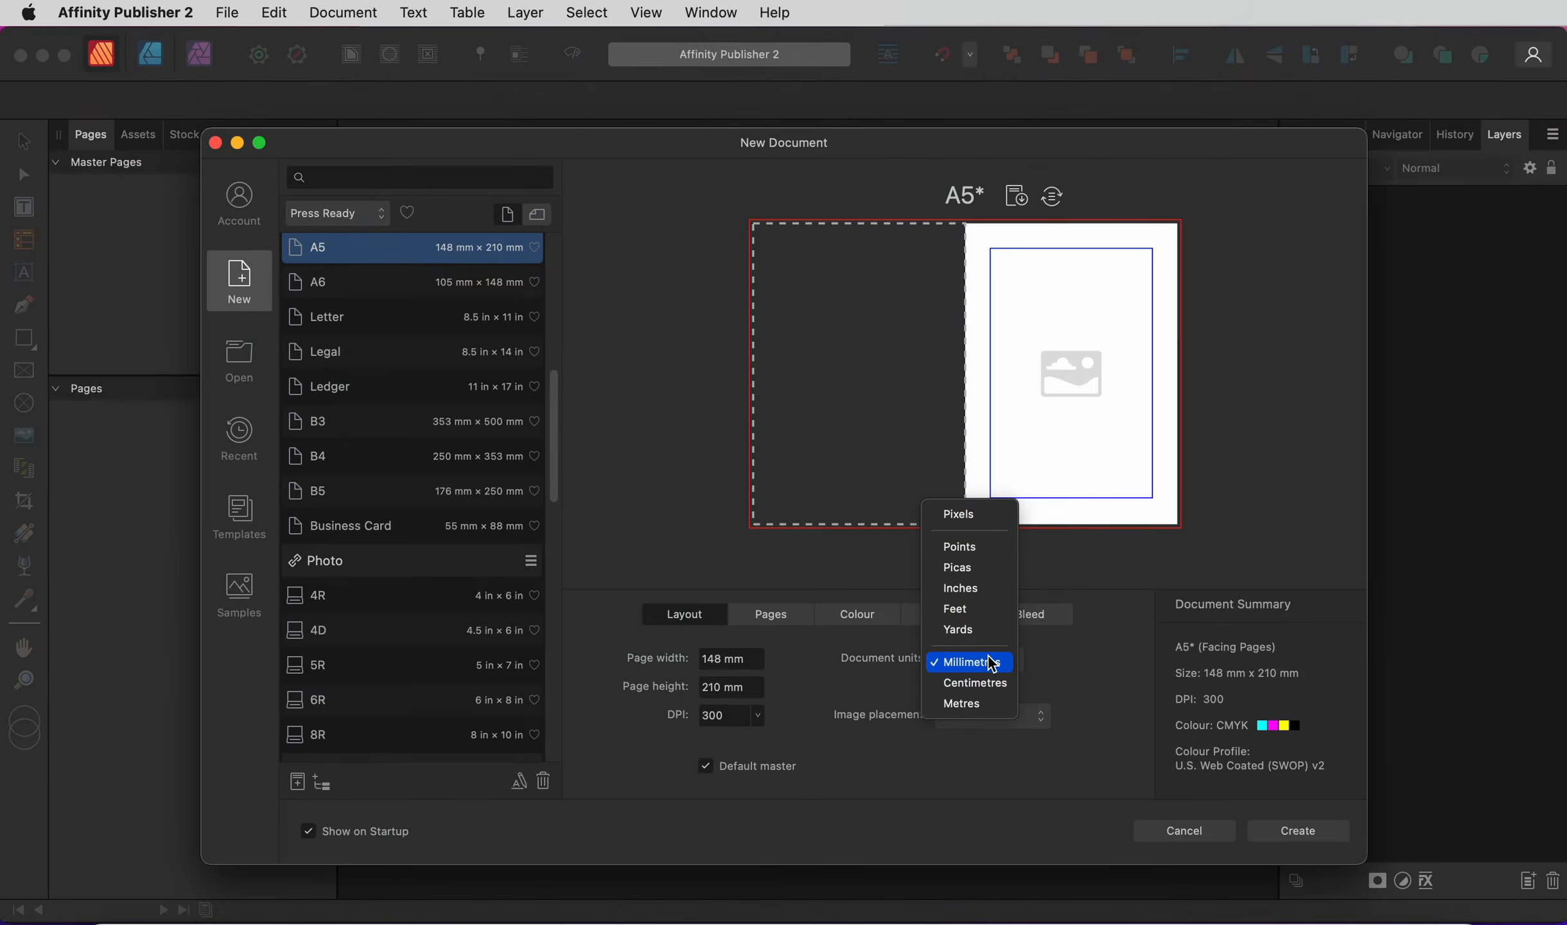
pyautogui.click(993, 664)
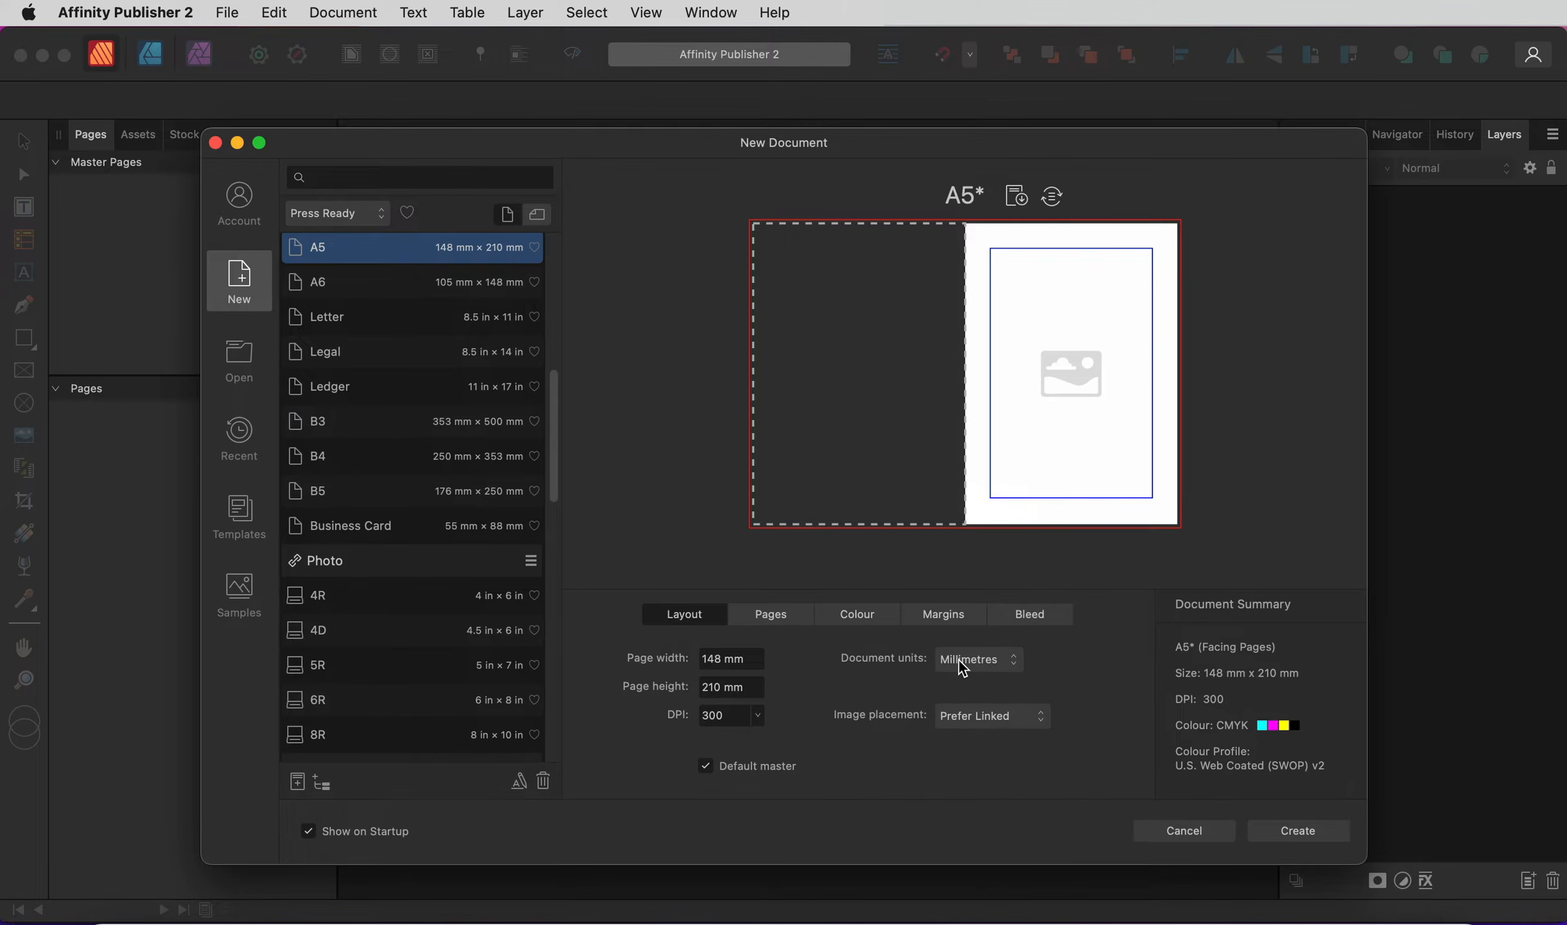
# - Set up 28 horizontally arranged facing pages starting on the right, using the CMYK/8 colour format
pyautogui.click(790, 615)
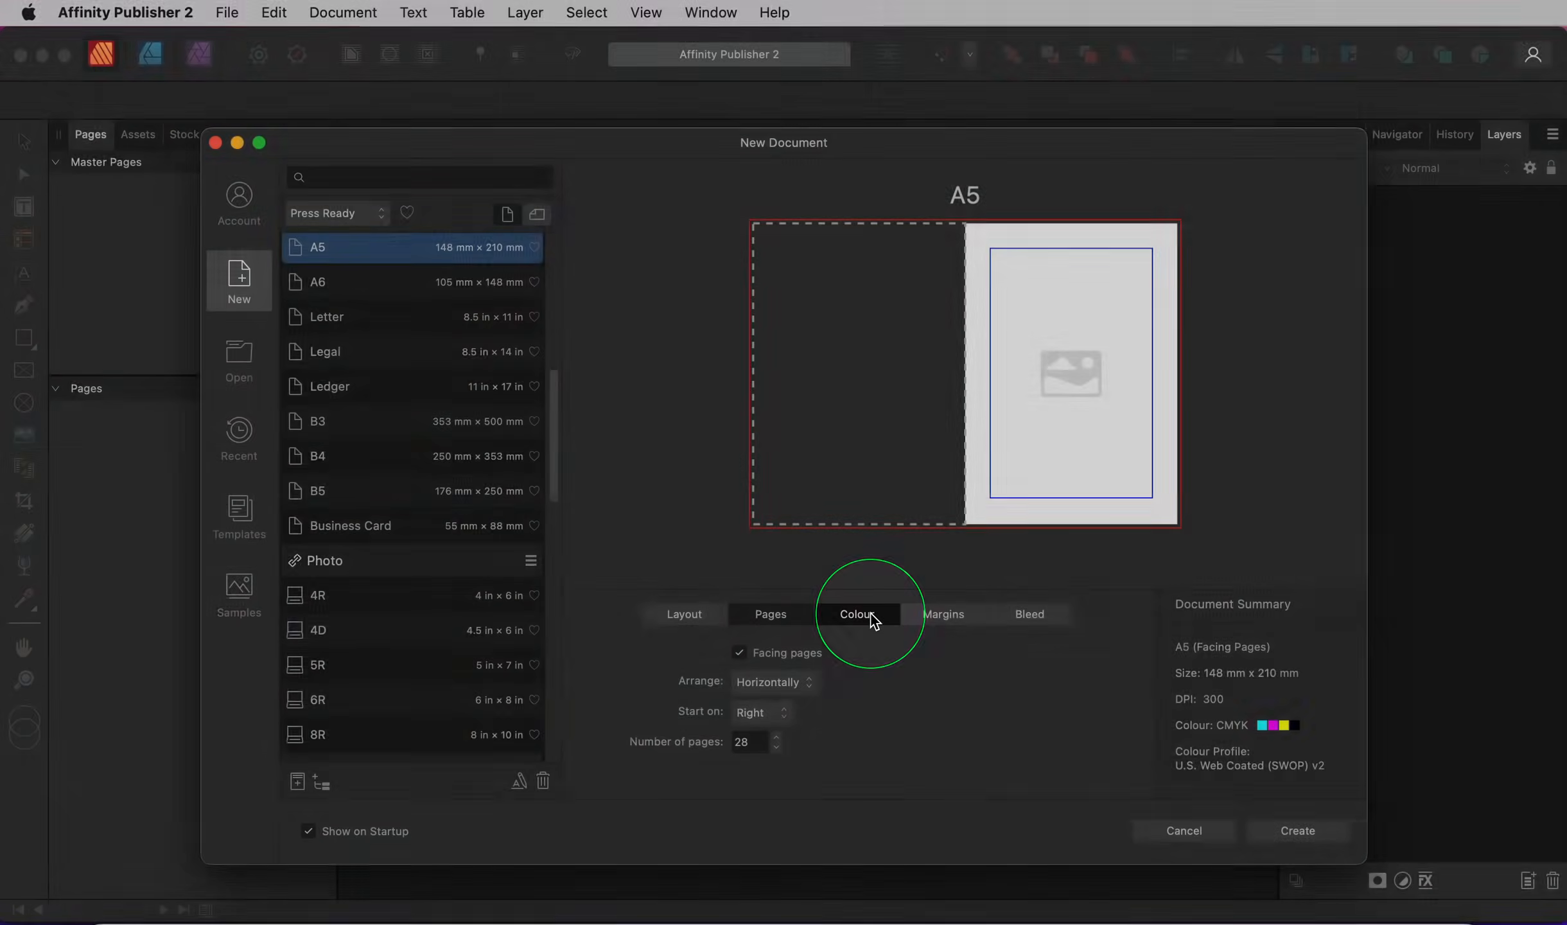
pyautogui.click(870, 614)
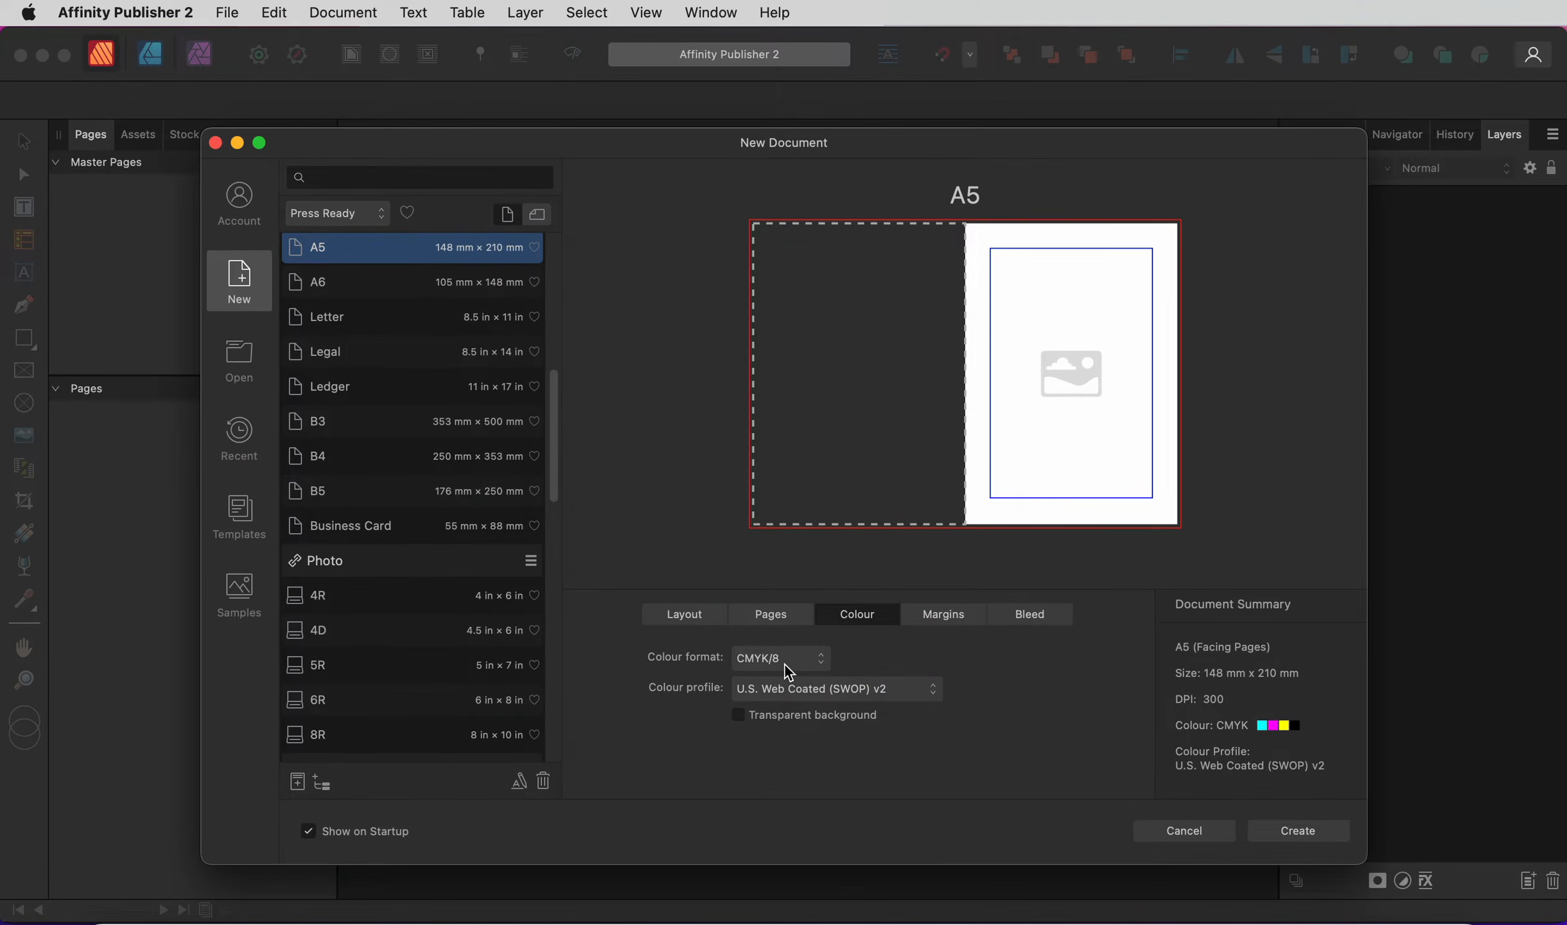
pyautogui.click(788, 668)
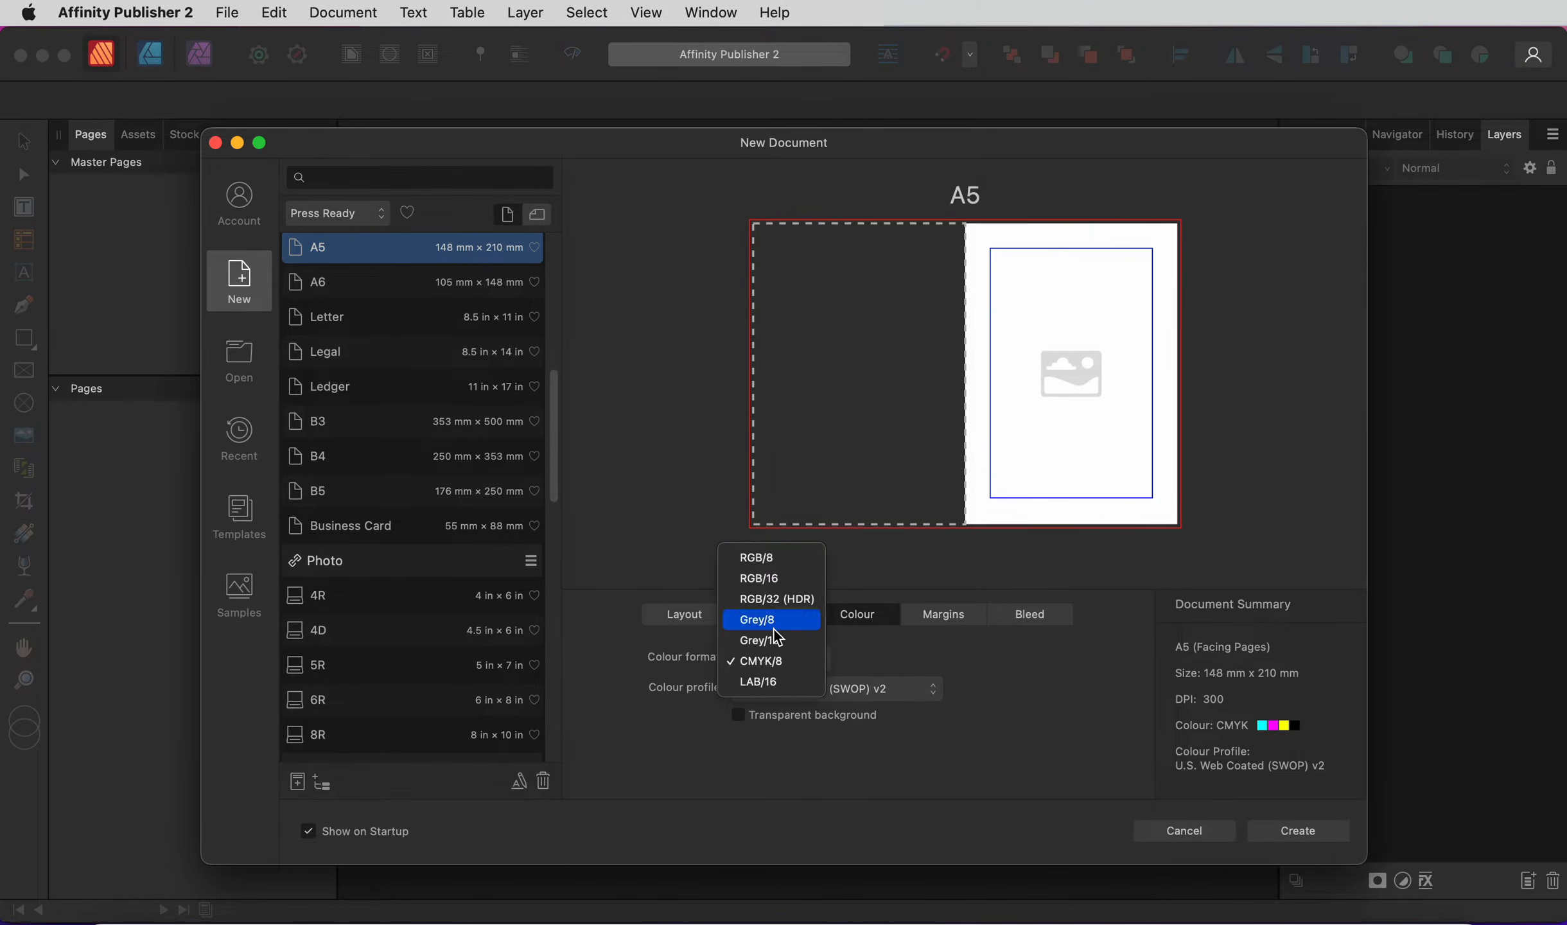
pyautogui.click(776, 665)
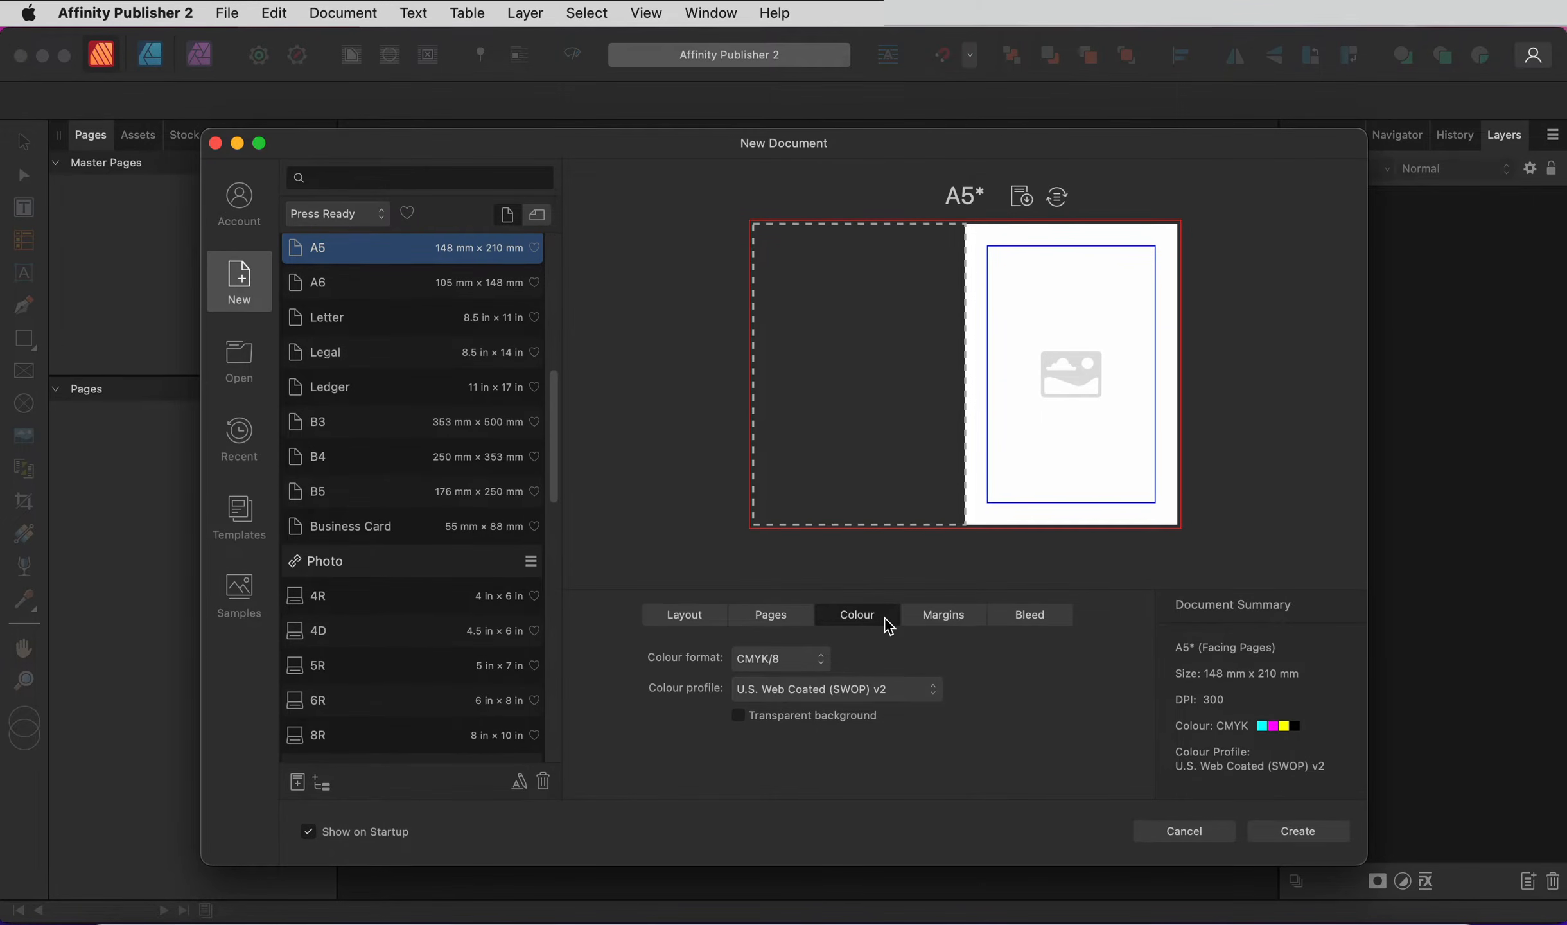
# - Set the inner, outer and top page margins to 10 mm and the bottom margin to 13 mm
pyautogui.click(935, 623)
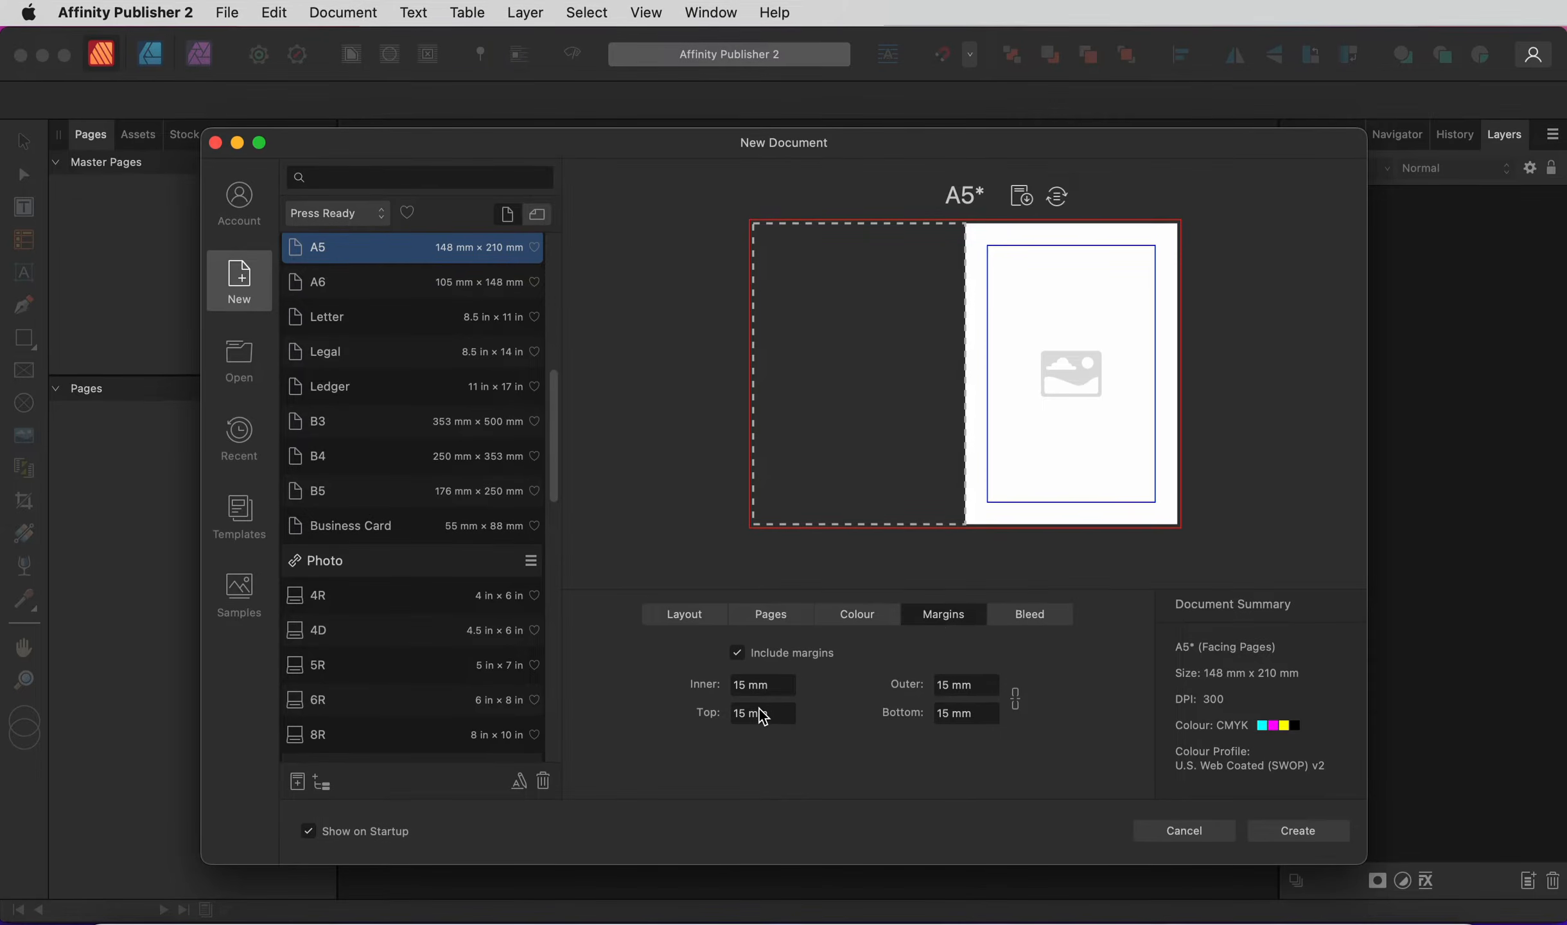
pyautogui.click(767, 686)
pyautogui.write('10')
pyautogui.press('Tab')
pyautogui.write('10')
pyautogui.press('Tab')
pyautogui.write('10')
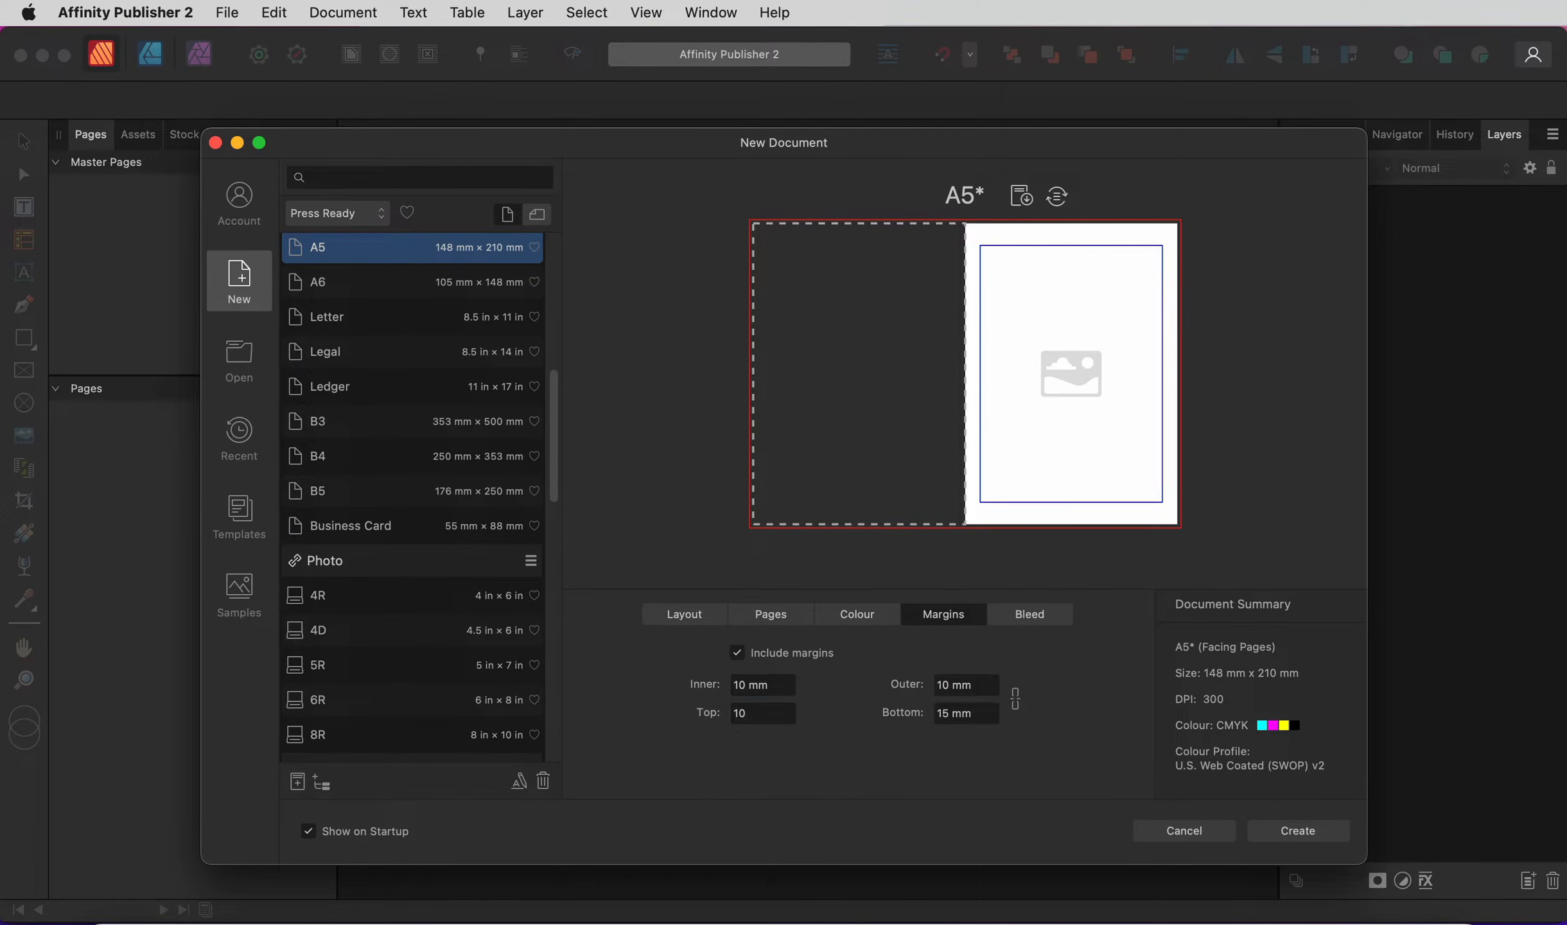
pyautogui.press('Tab')
pyautogui.write('13')
pyautogui.click(965, 687)
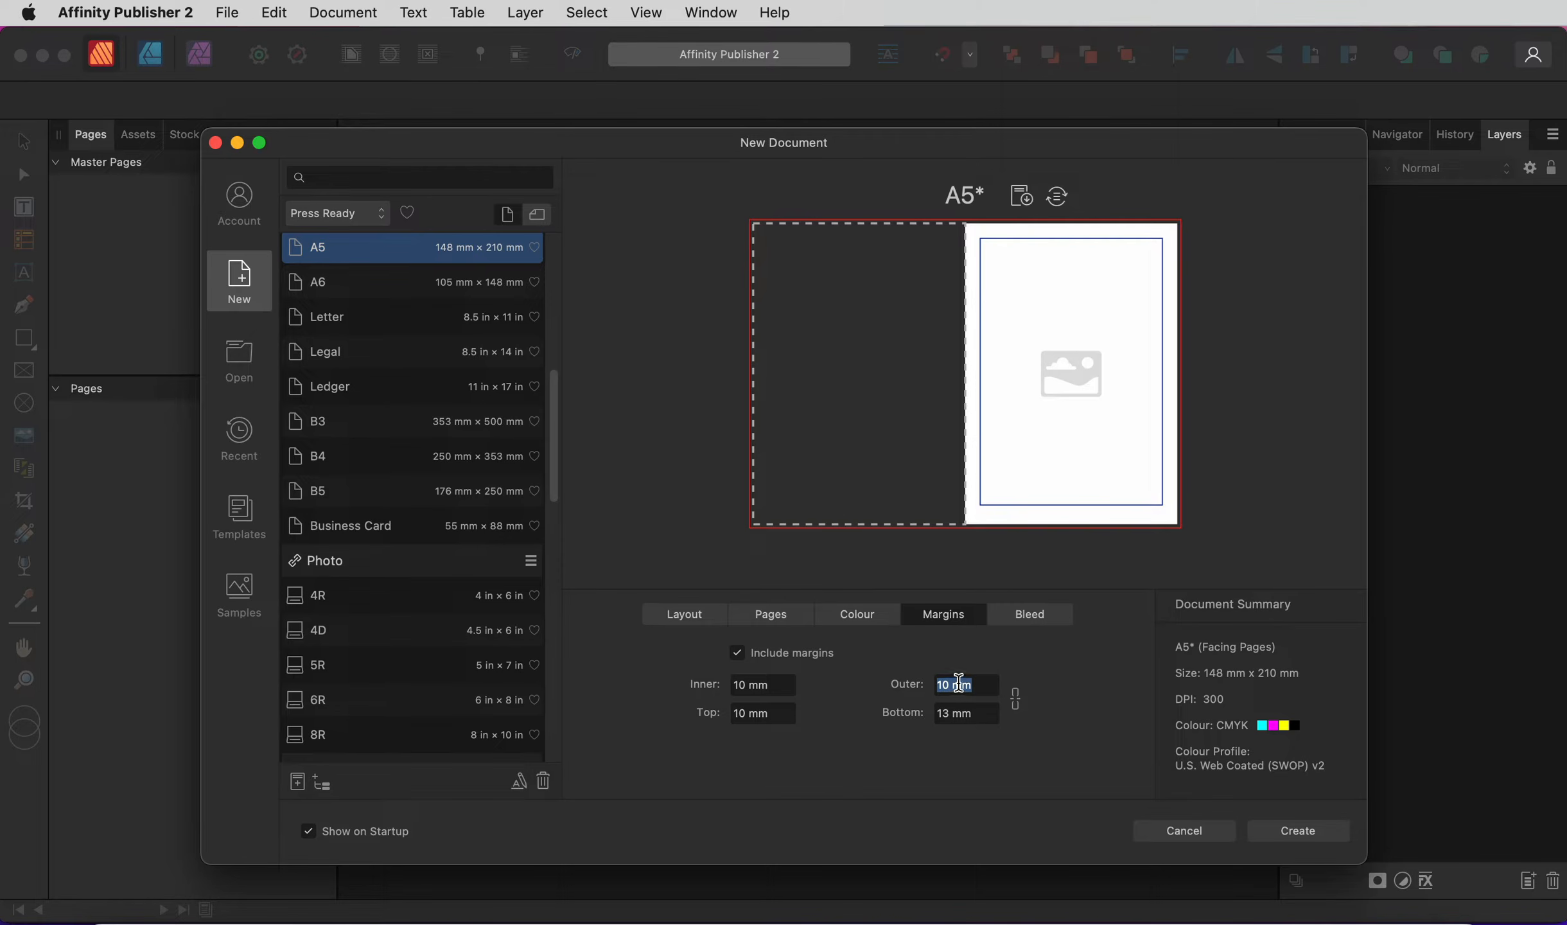
# - Create the document with a 3 mm bleed on all sides and hide the grid
pyautogui.click(1030, 615)
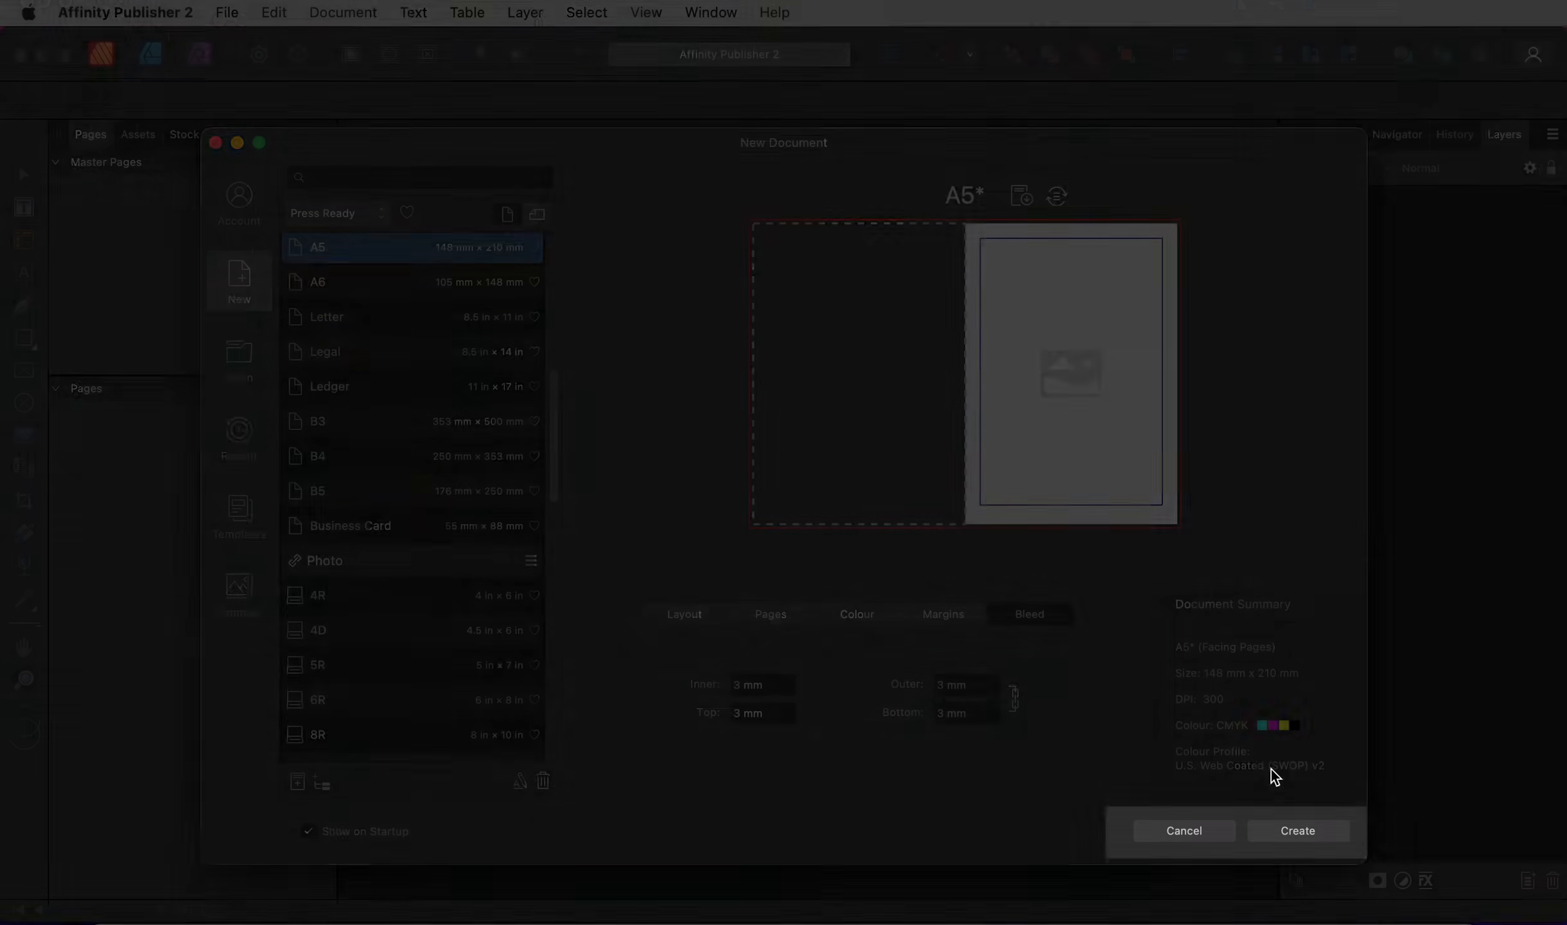
pyautogui.click(1287, 825)
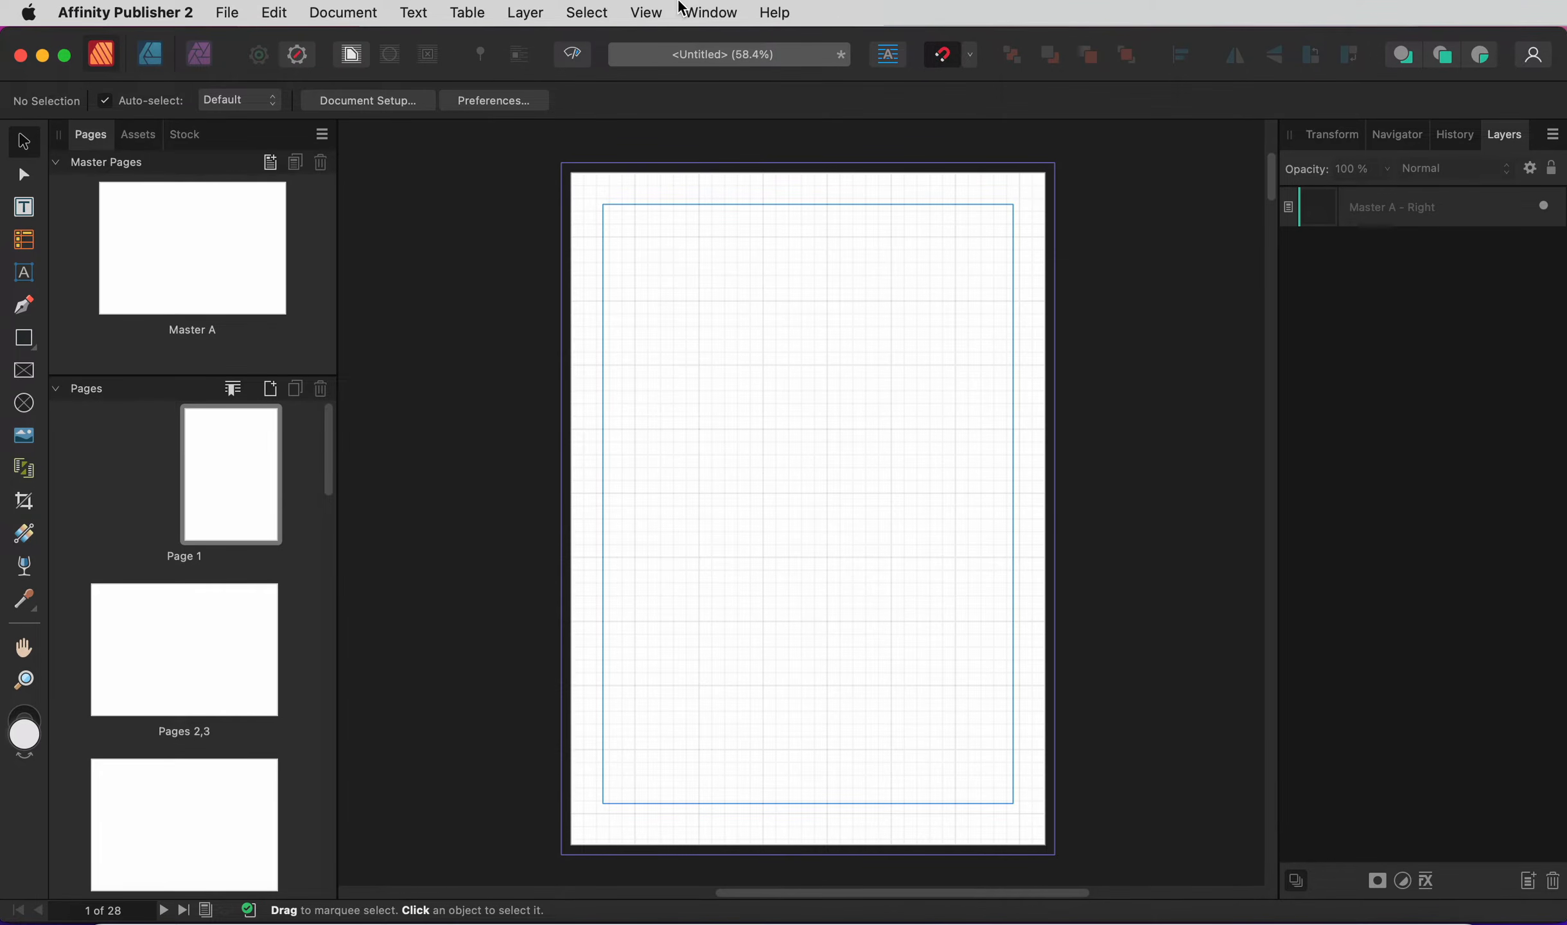
pyautogui.click(660, 7)
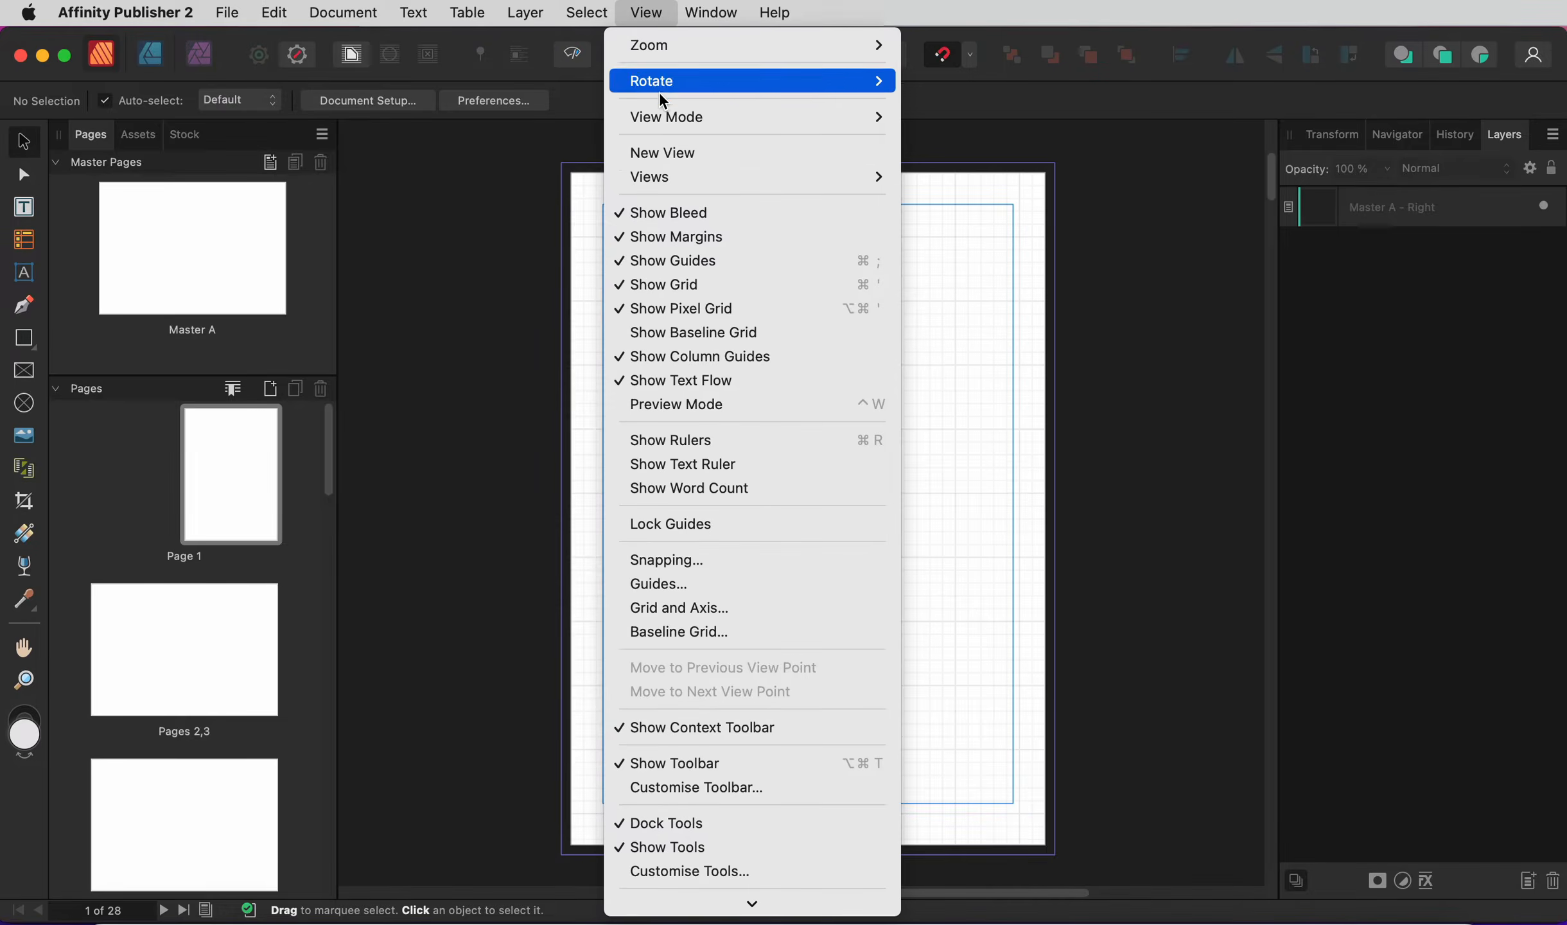
pyautogui.click(688, 287)
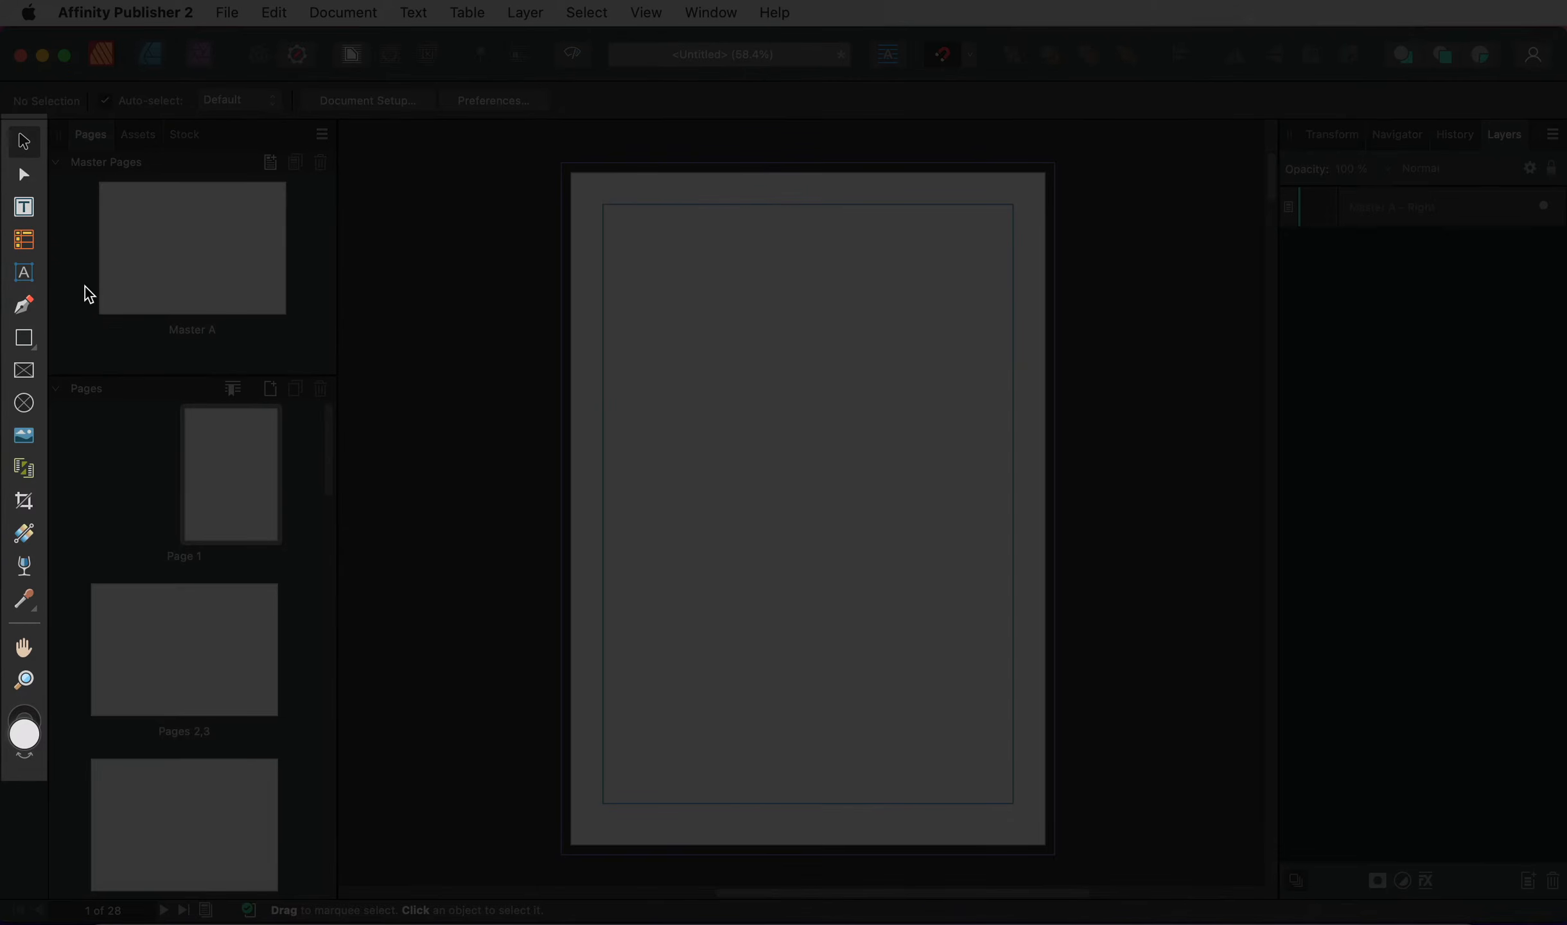
pyautogui.click(23, 273)
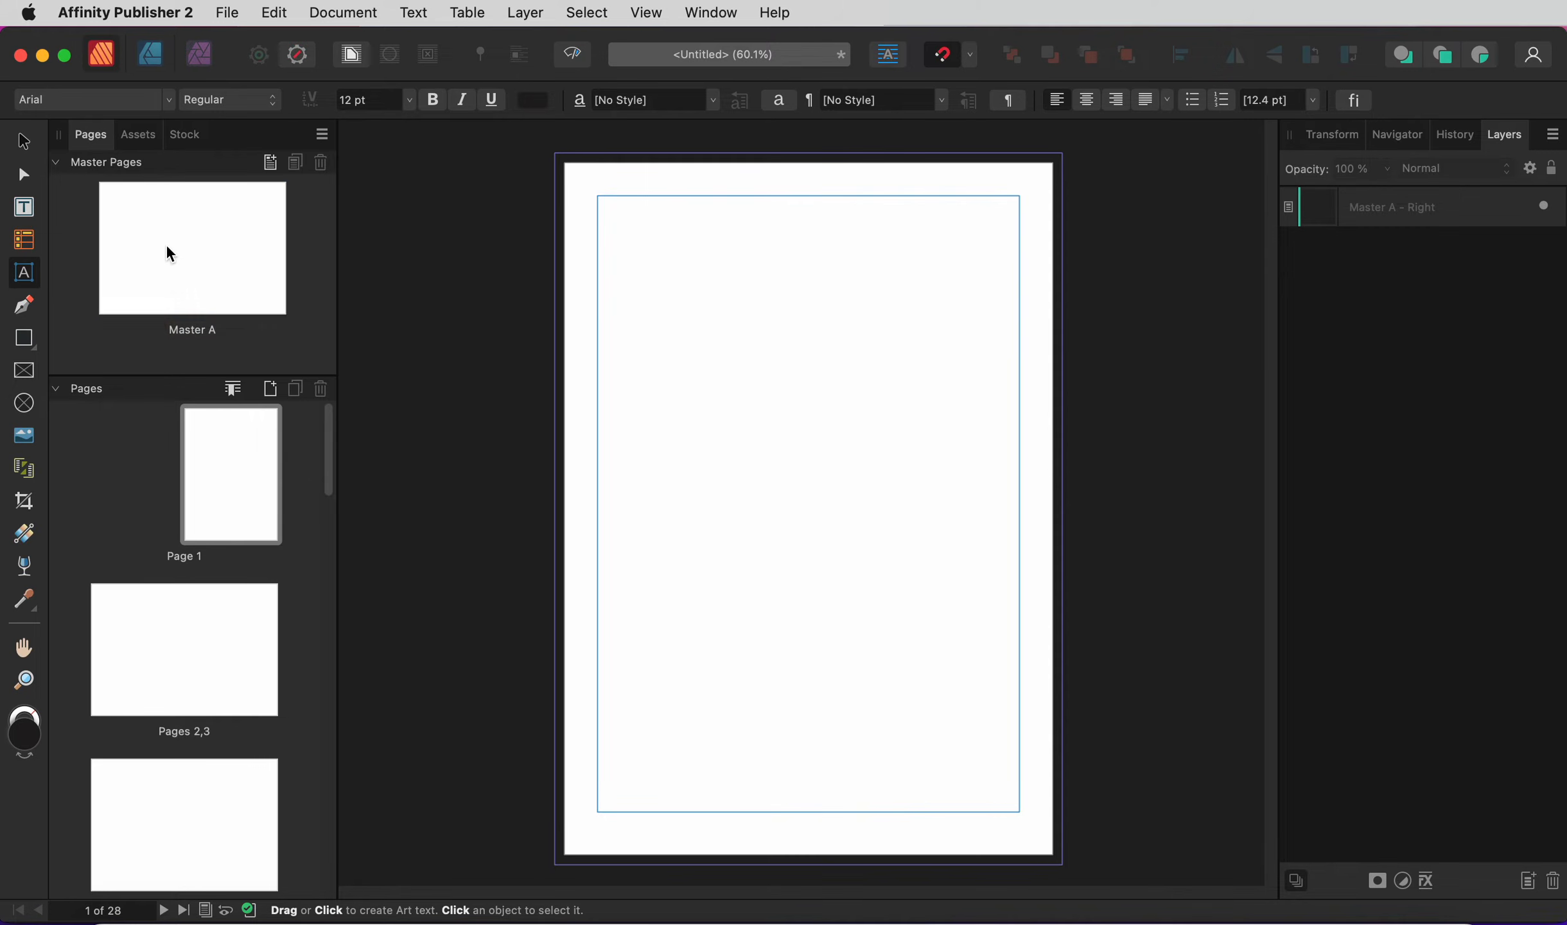
# - Open the Master A spread and draw a rectangle covering both pages out to the bleed edges
pyautogui.doubleClick(165, 248)
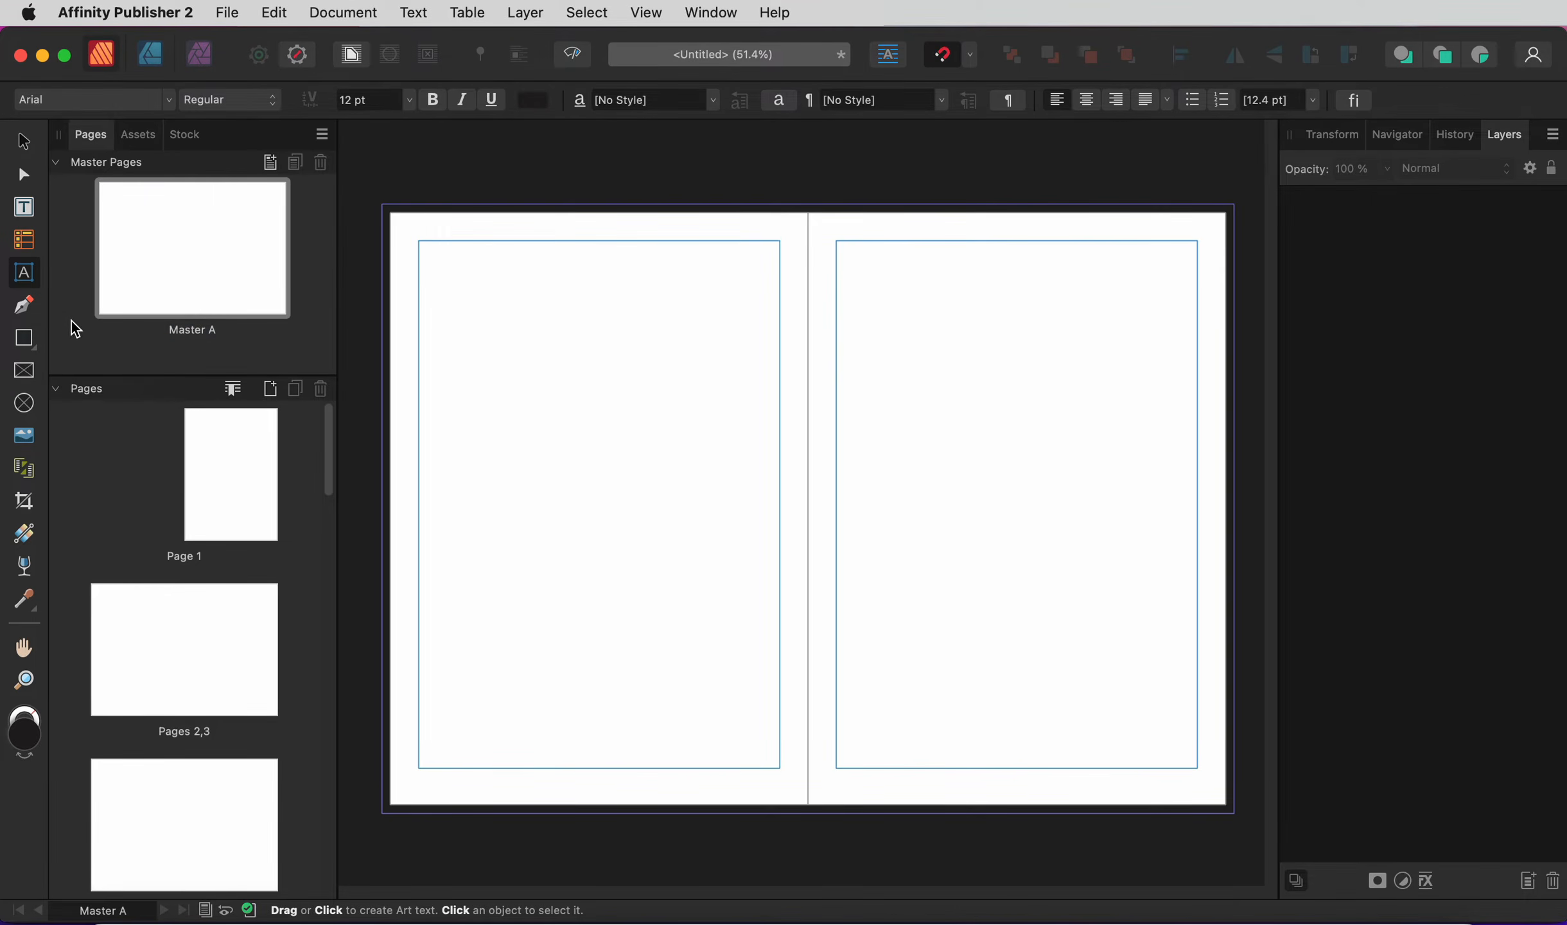
pyautogui.click(24, 339)
pyautogui.moveTo(385, 205)
pyautogui.mouseDown()
pyautogui.moveTo(1041, 656)
pyautogui.moveTo(1182, 787)
pyautogui.moveTo(1237, 814)
pyautogui.mouseUp()
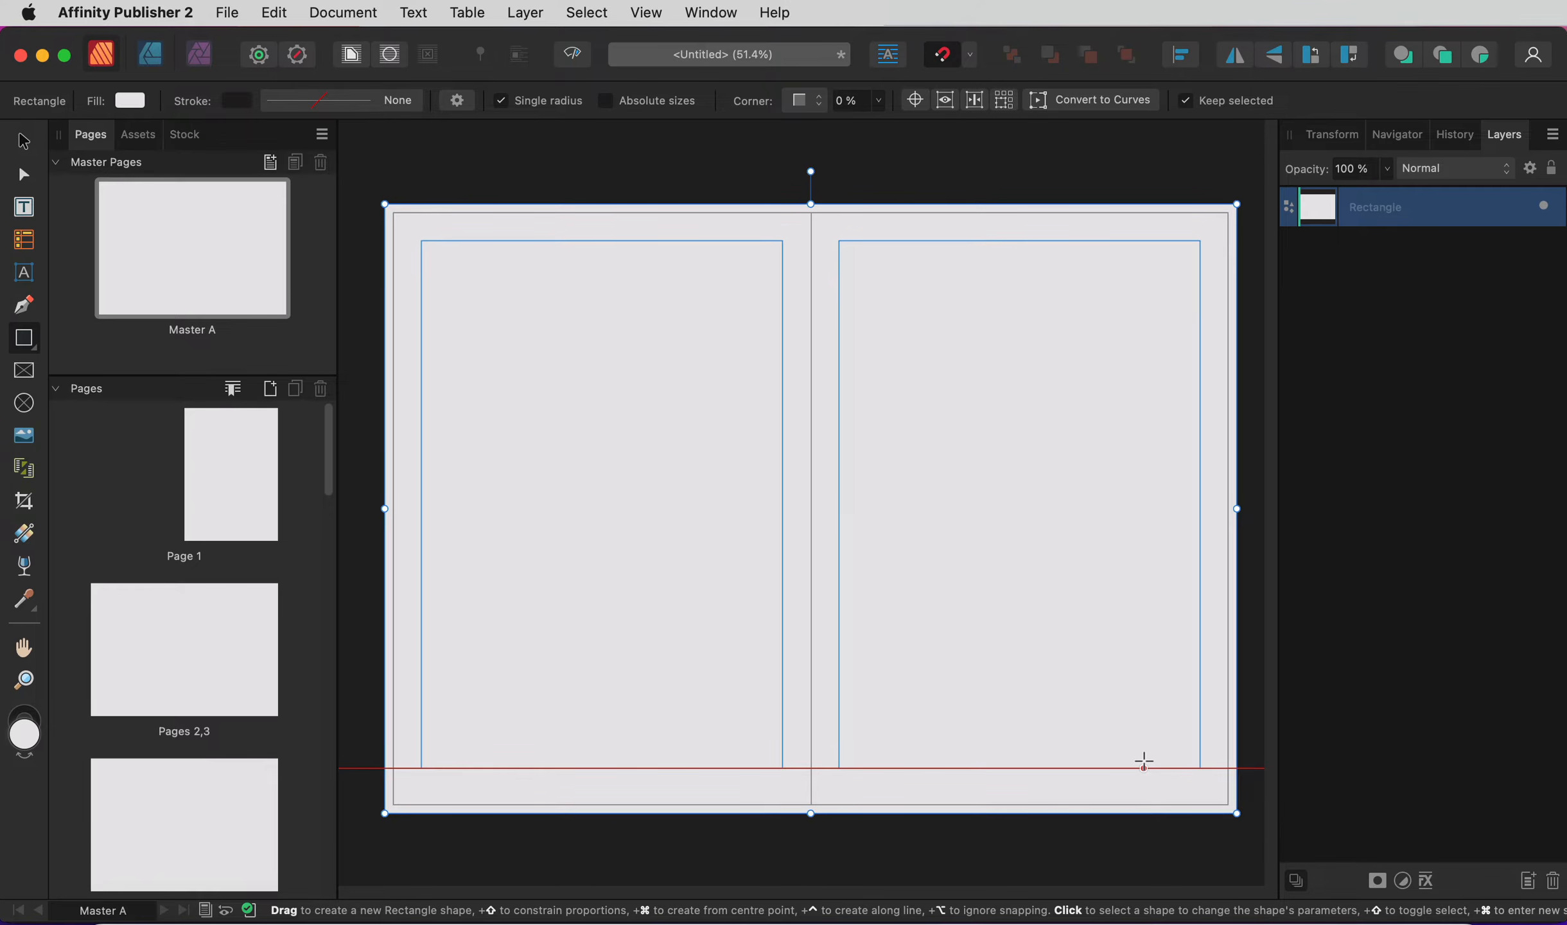
pyautogui.press('Escape')
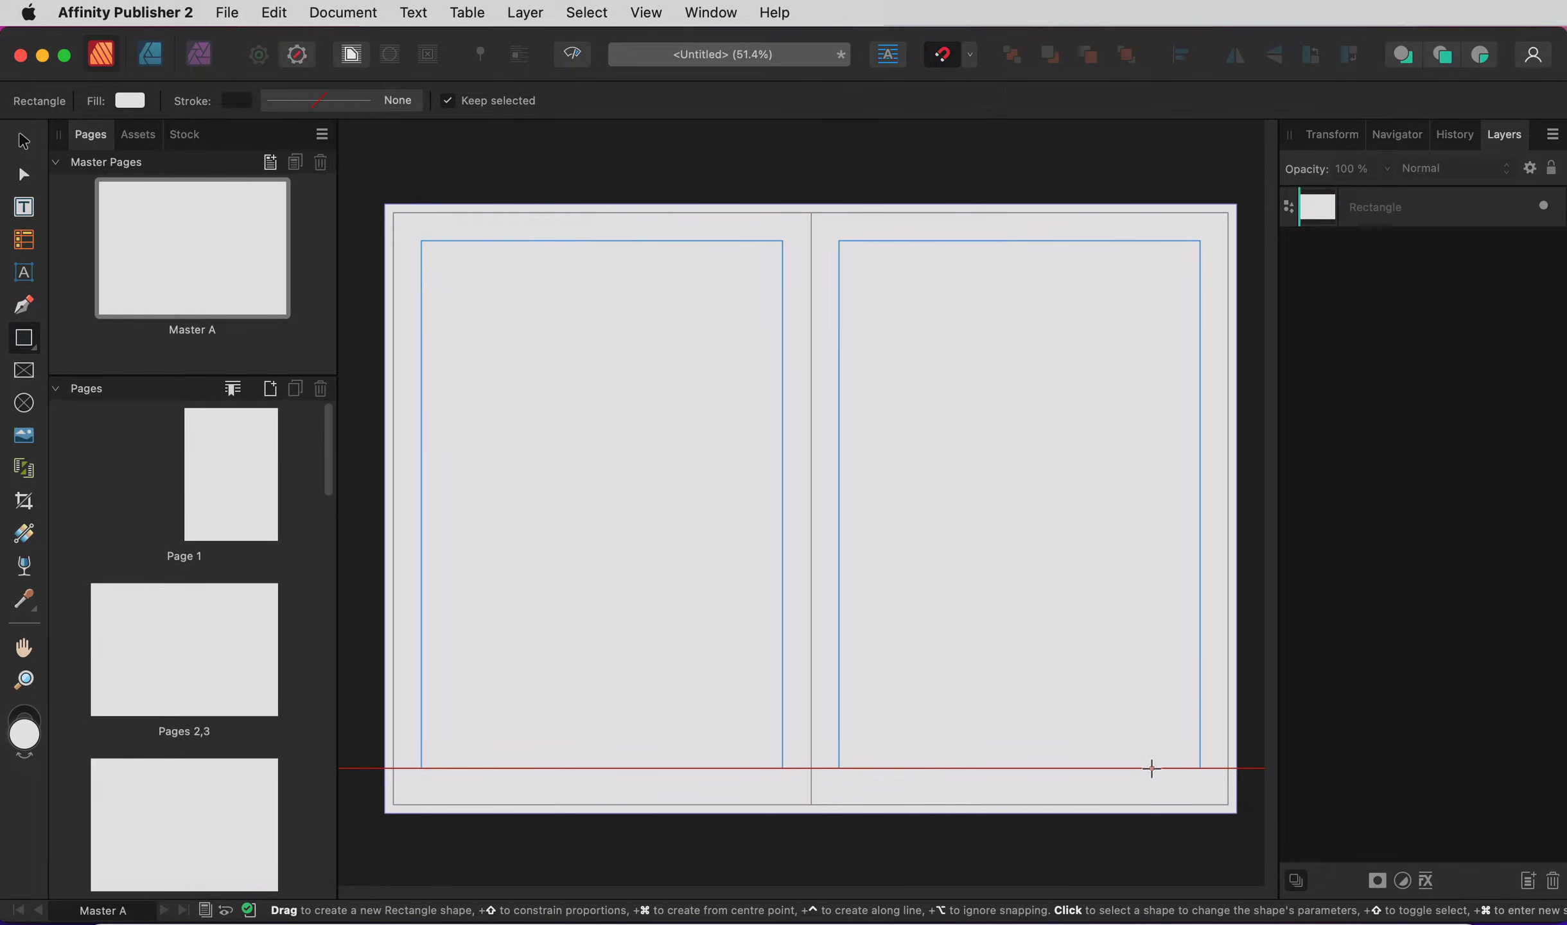
# - Set the yellow value of the background rectangle's CMYK fill to 5 and view the pages 2,3 spread
pyautogui.click(131, 101)
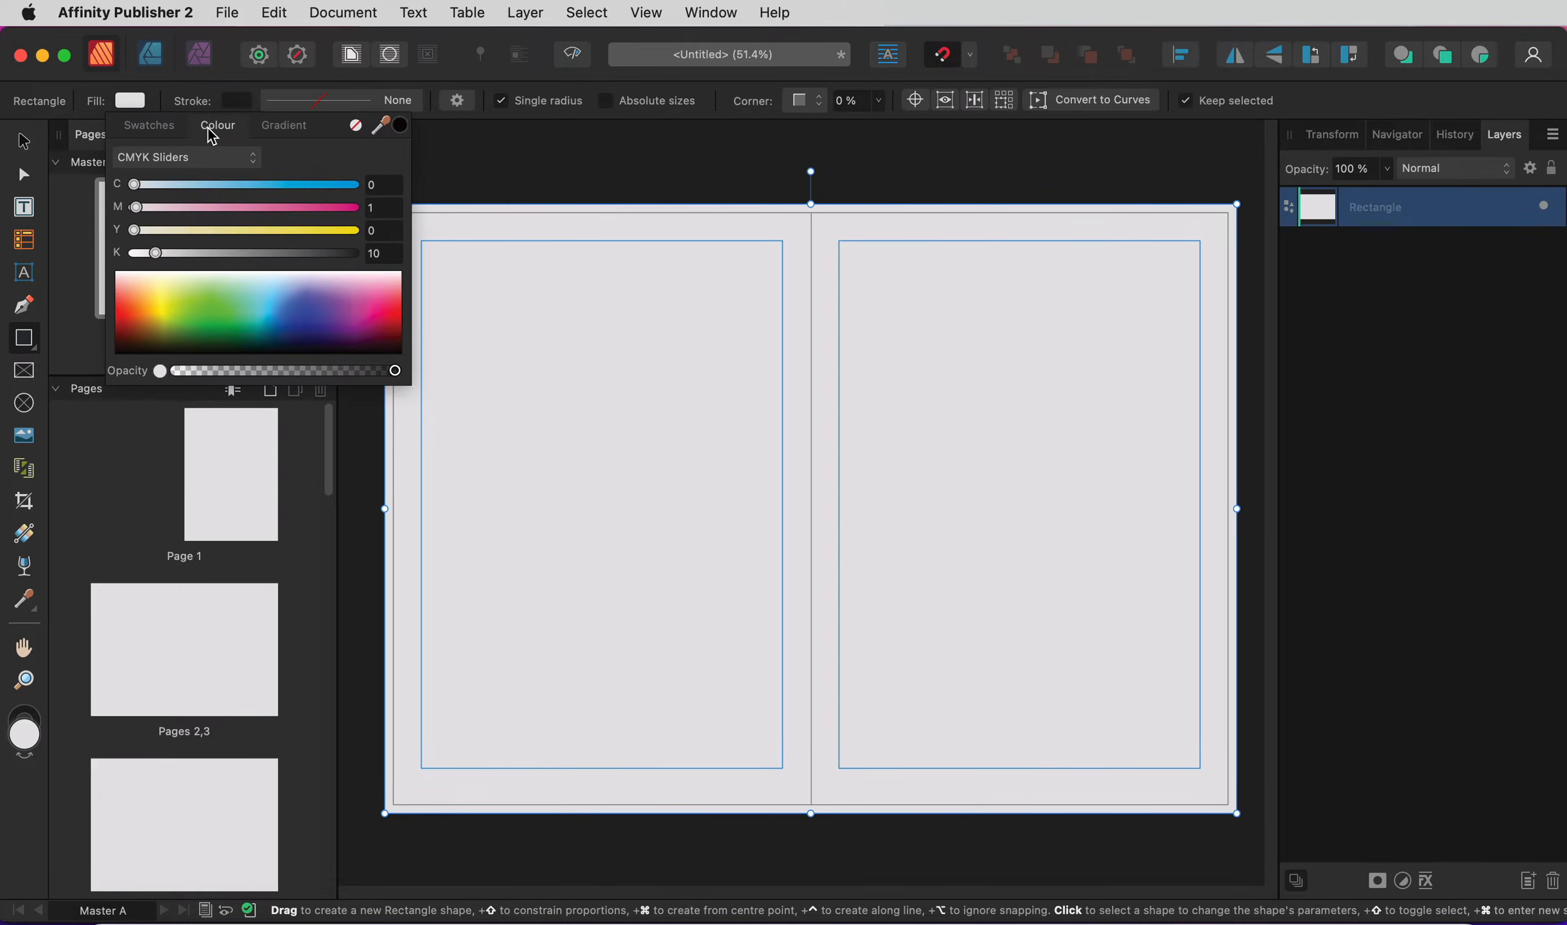
pyautogui.click(160, 134)
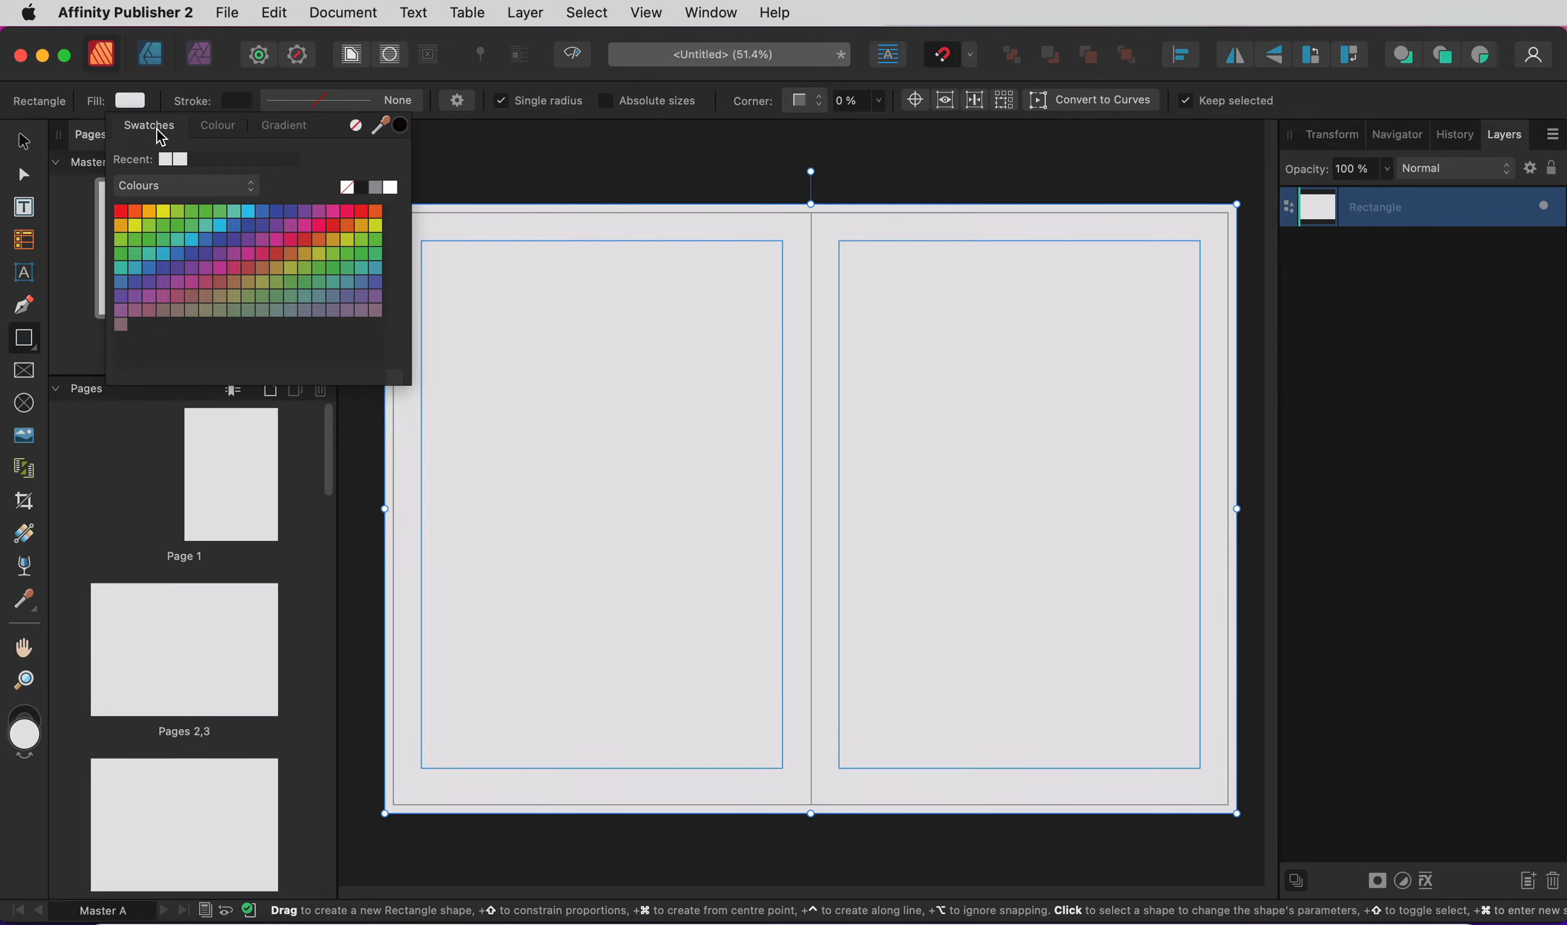
pyautogui.click(276, 126)
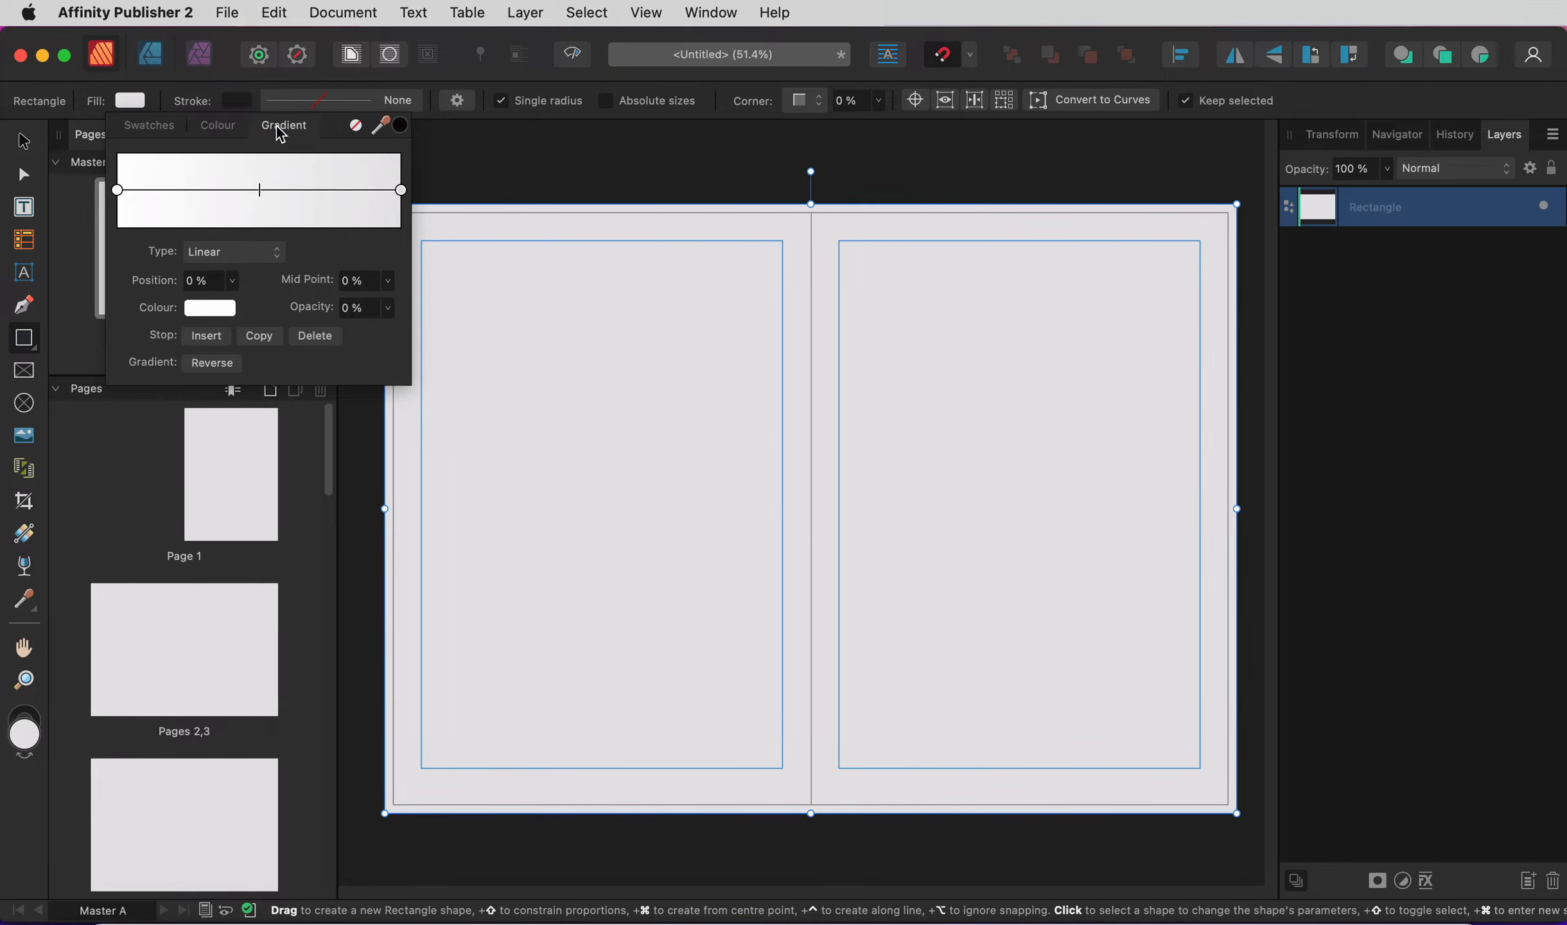
pyautogui.click(226, 127)
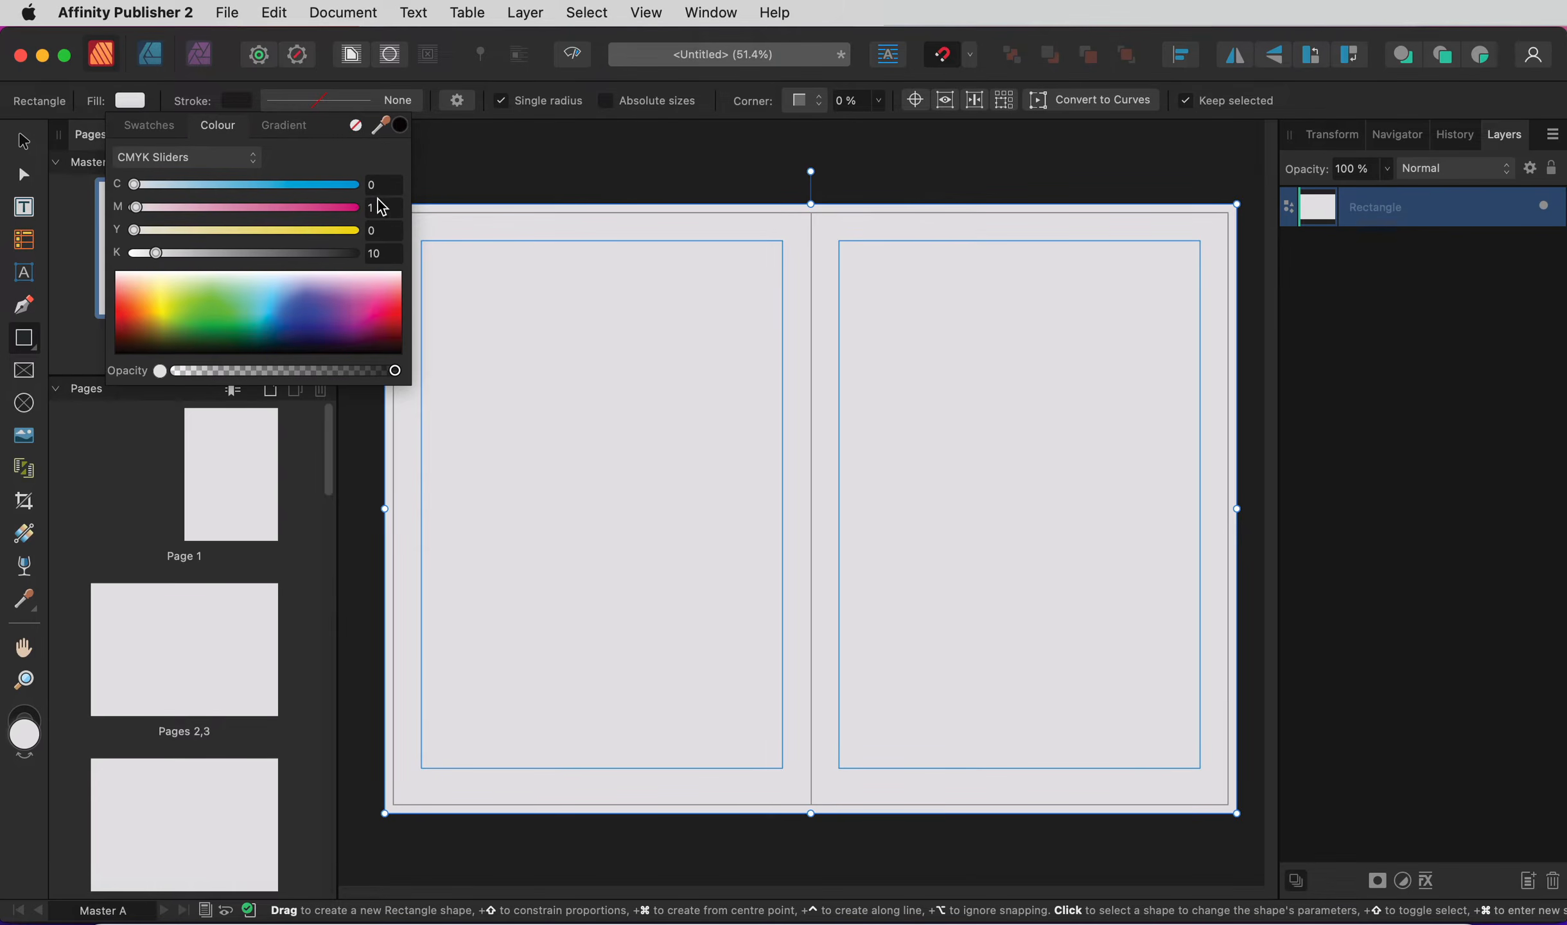
pyautogui.click(383, 230)
pyautogui.write('5')
pyautogui.click(388, 252)
pyautogui.write('0')
pyautogui.click(465, 172)
pyautogui.click(465, 171)
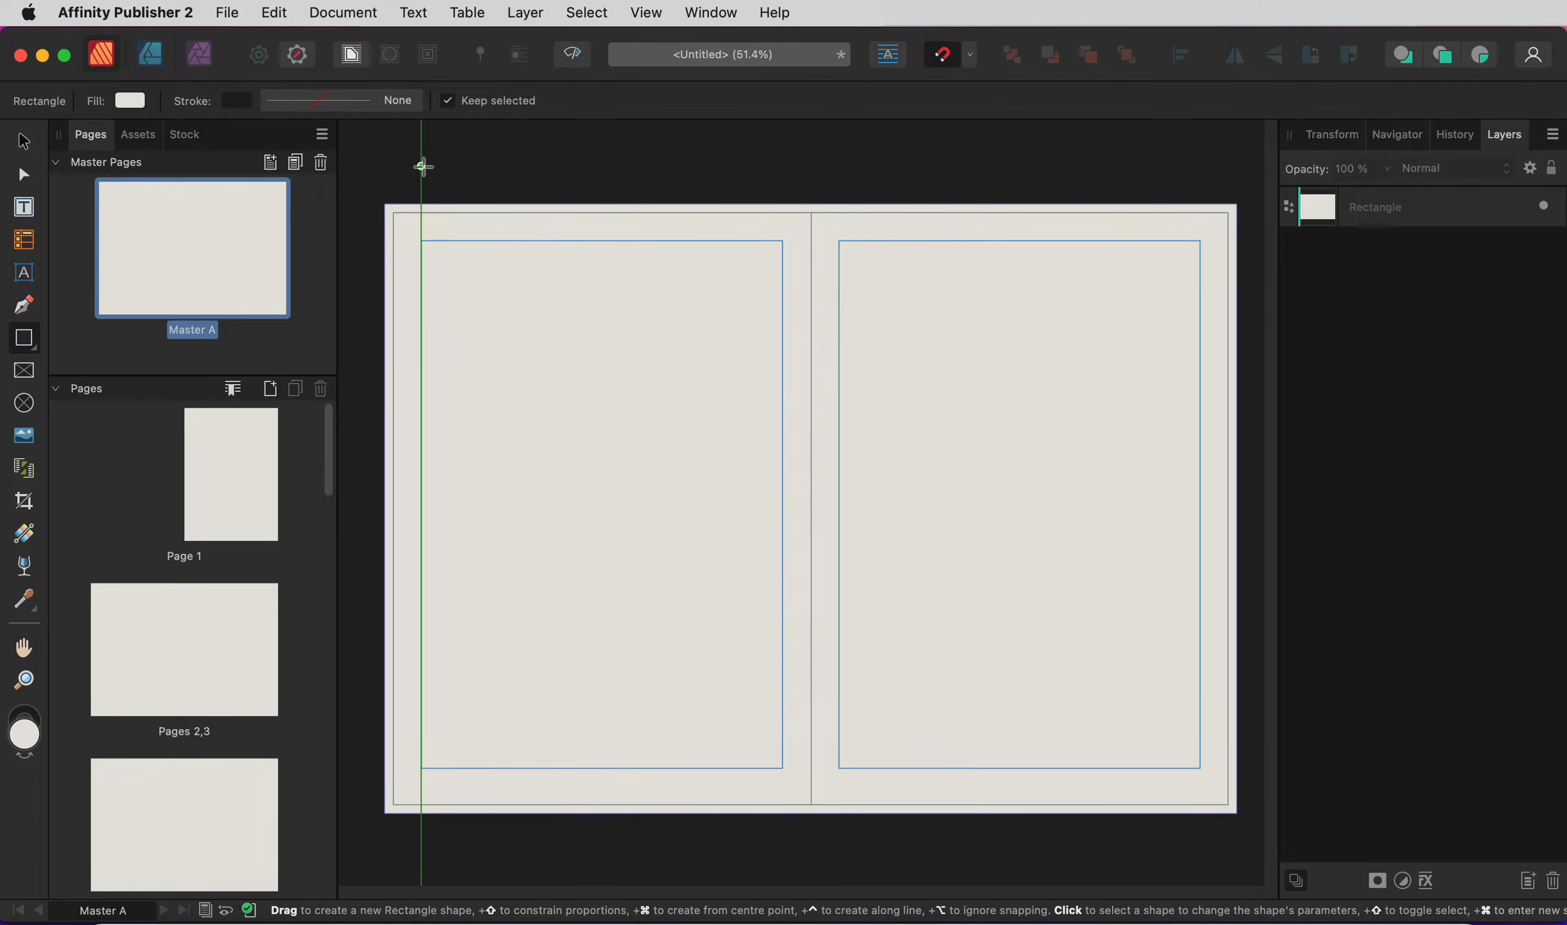
pyautogui.press('v')
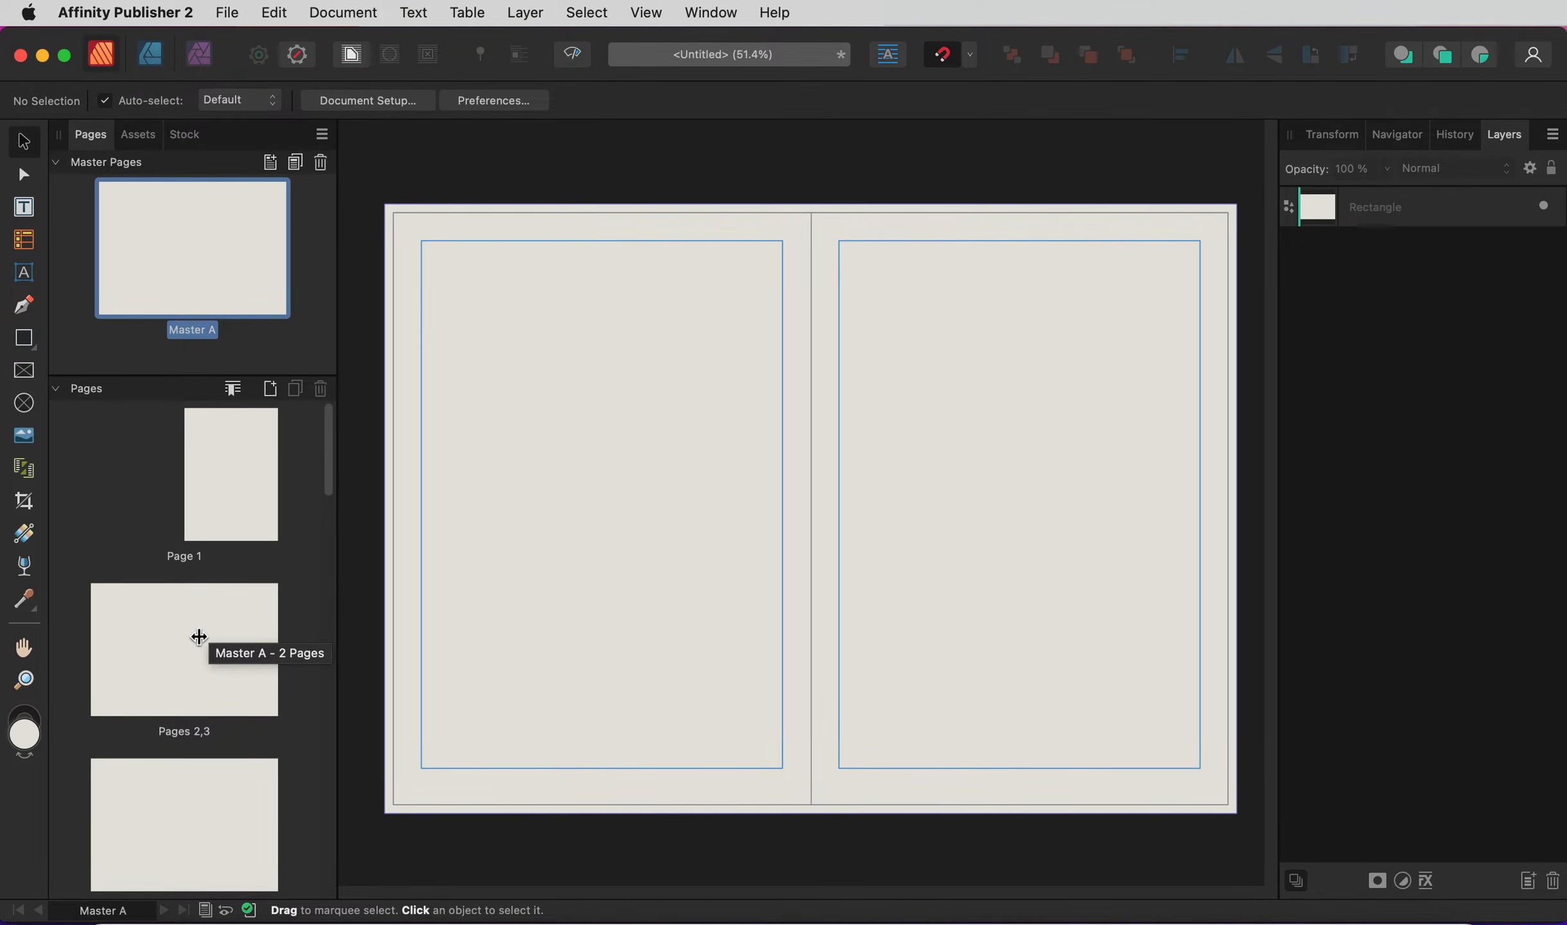
pyautogui.moveTo(200, 636); pyautogui.dragTo(199, 634)
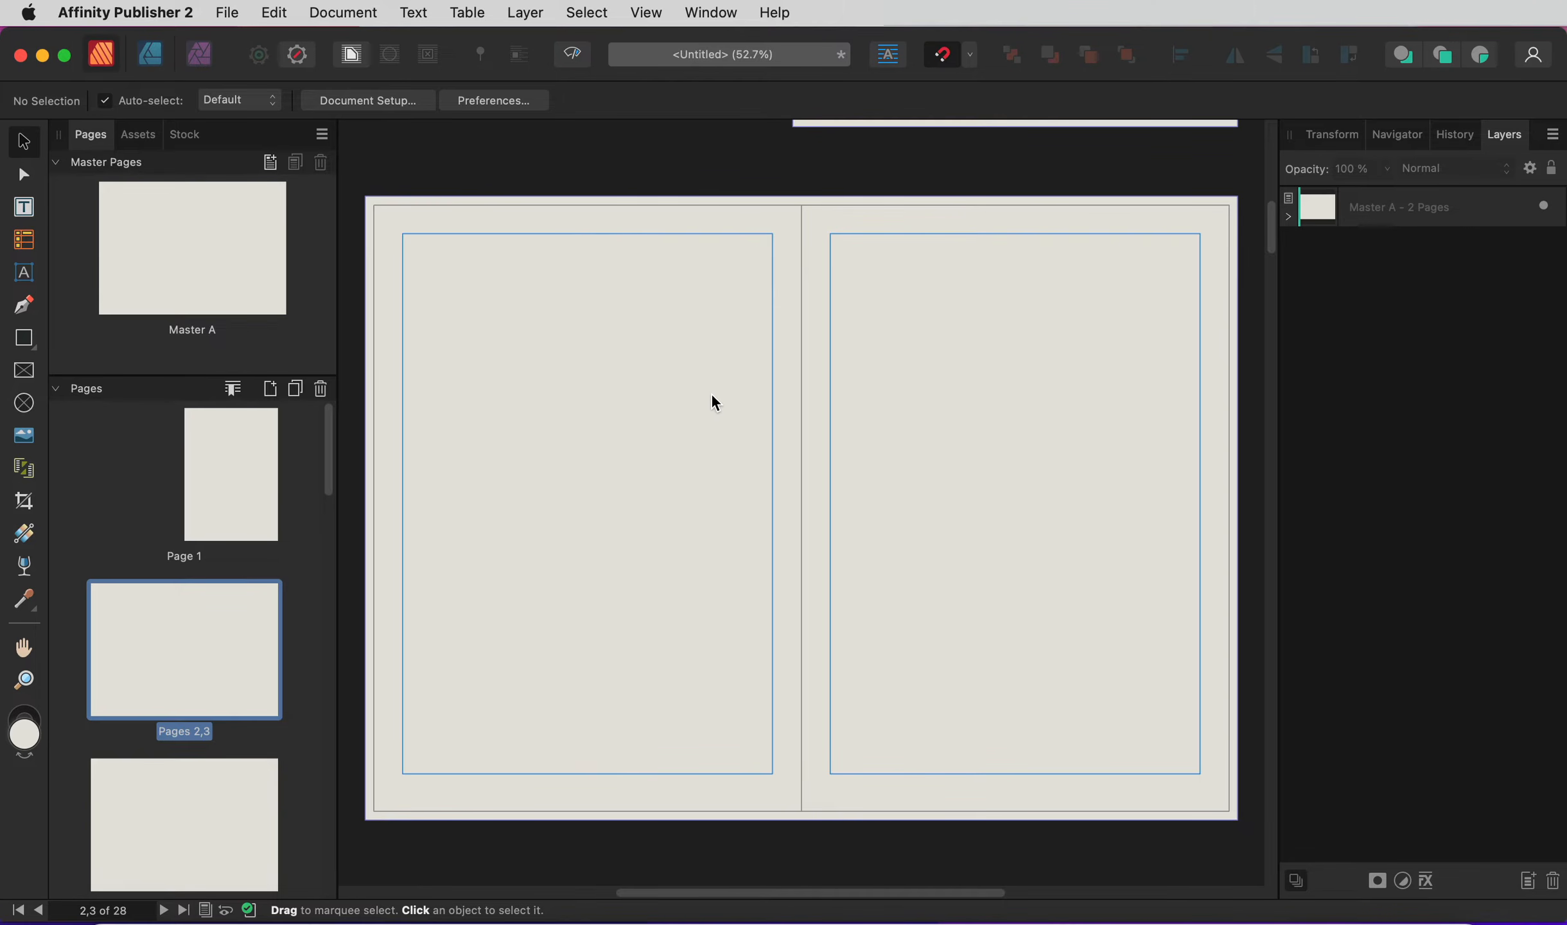
# - Give the Master A spread 9 column guides with a 4 mm gutter
pyautogui.doubleClick(204, 229)
pyautogui.click(648, 12)
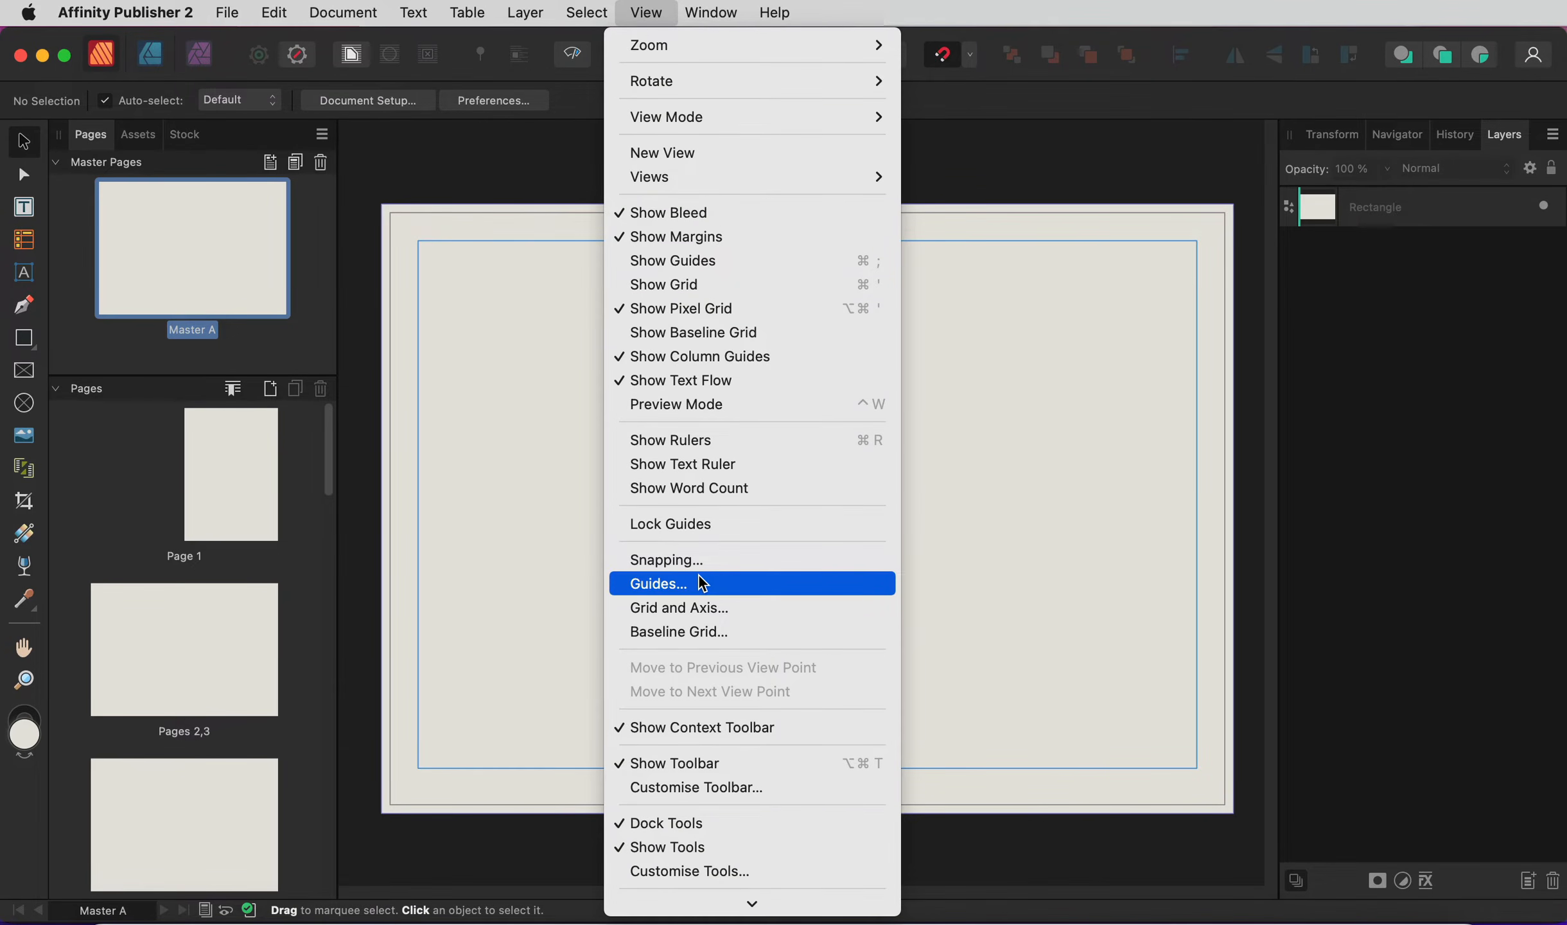
pyautogui.click(700, 577)
pyautogui.doubleClick(668, 474)
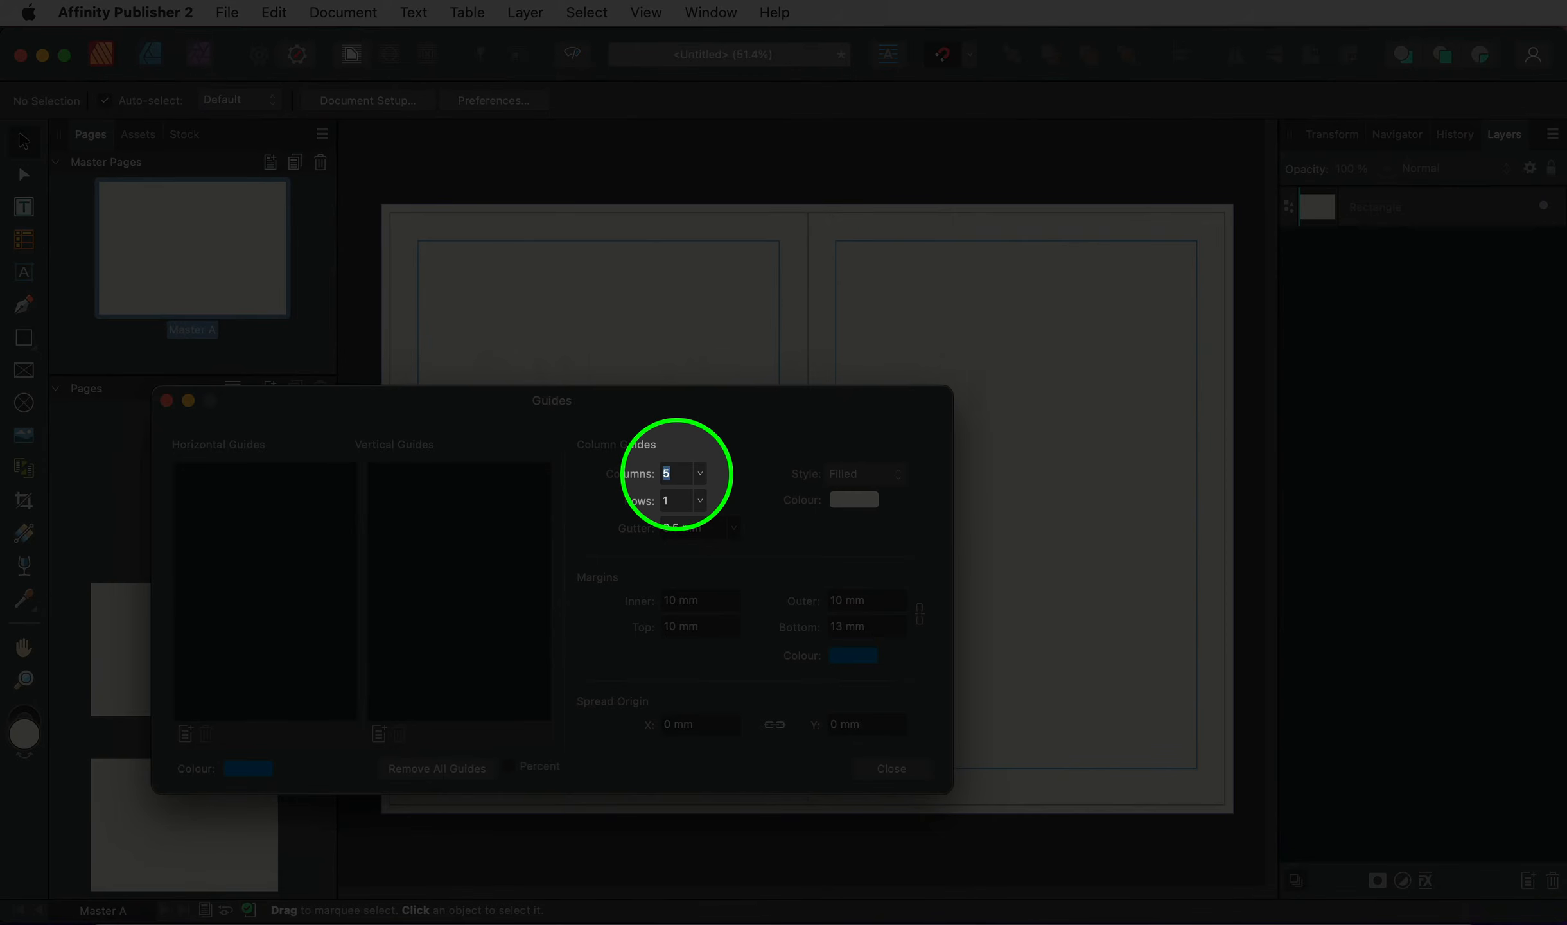
pyautogui.write('9')
pyautogui.click(698, 528)
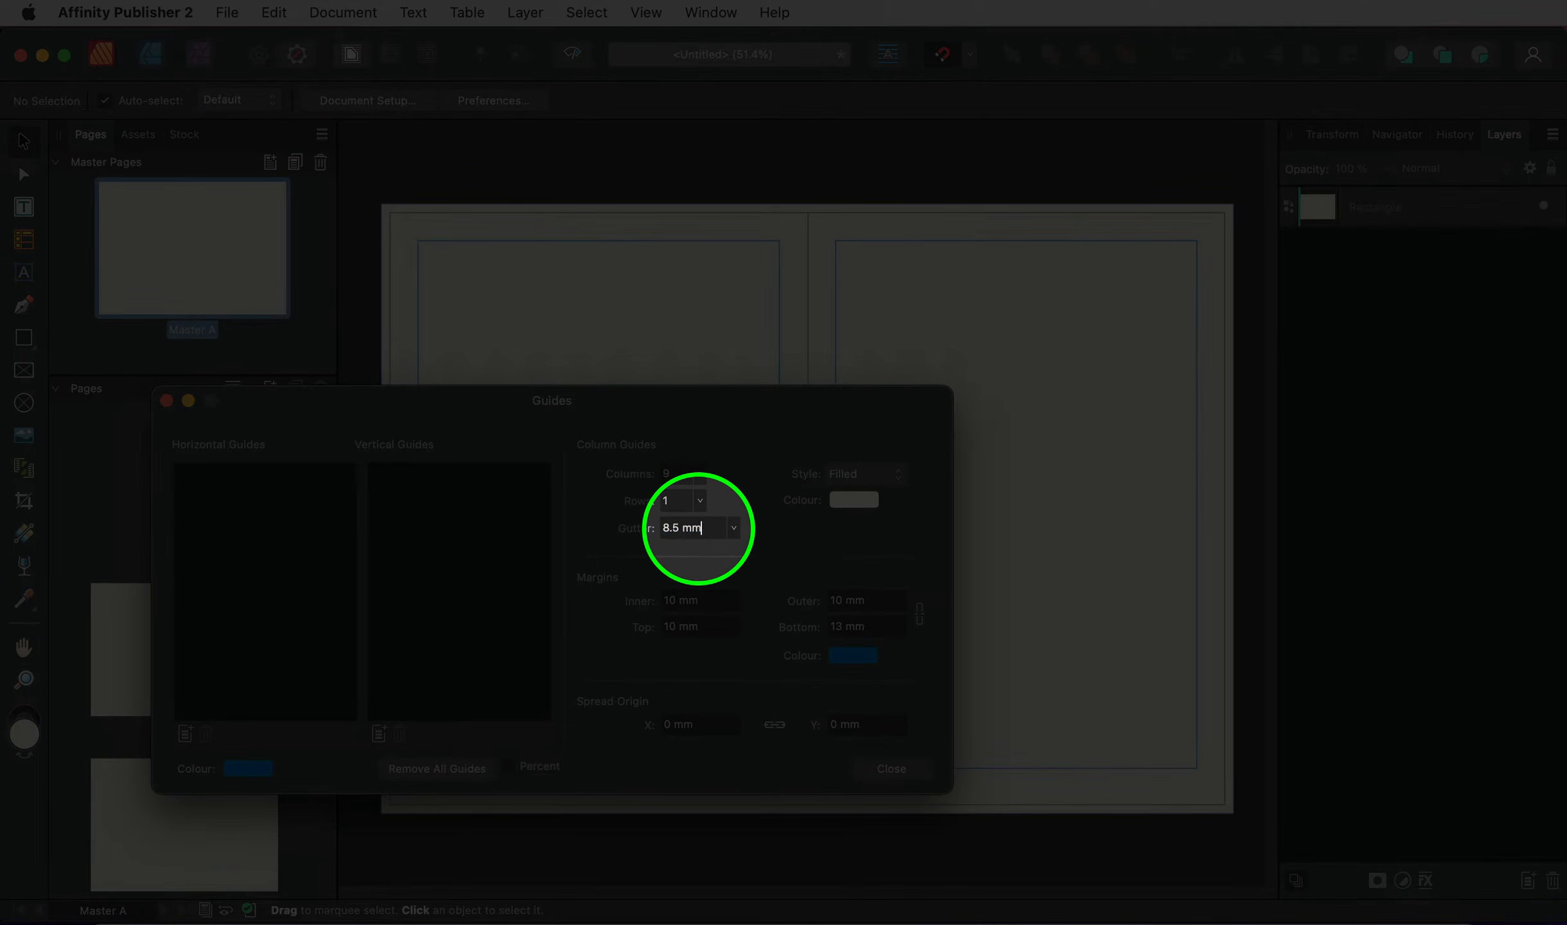
pyautogui.press('Down')
pyautogui.press('Down')
pyautogui.press('Down')
pyautogui.press('Down')
# - Change the column guides' style to Outline and their colour to a mid grey with a Grey value of 59
pyautogui.click(864, 473)
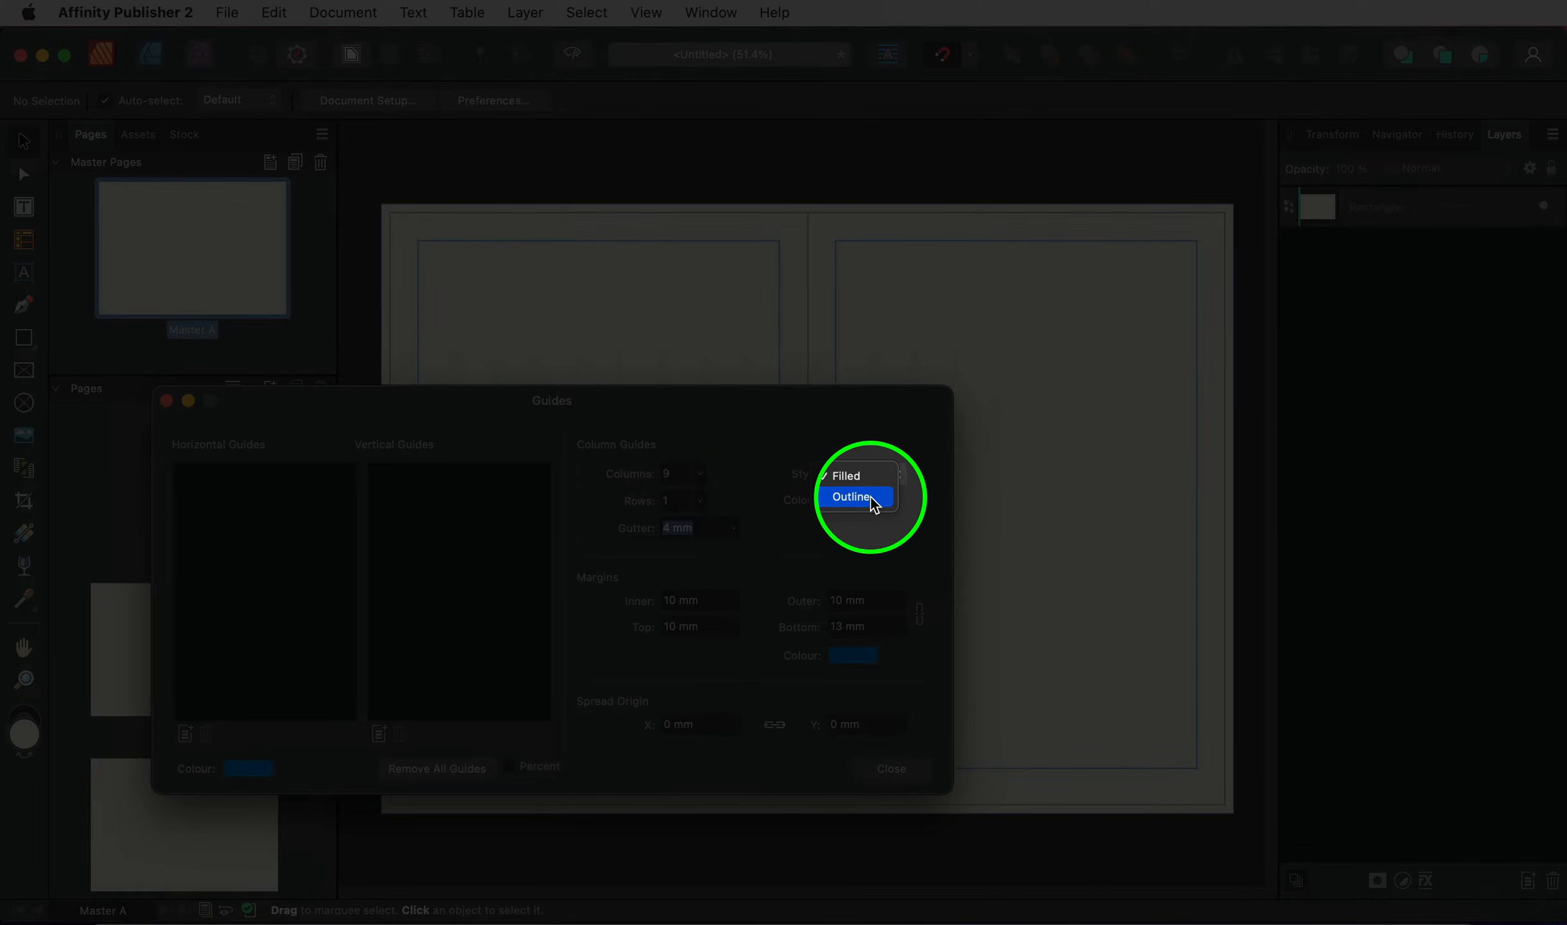
pyautogui.click(855, 497)
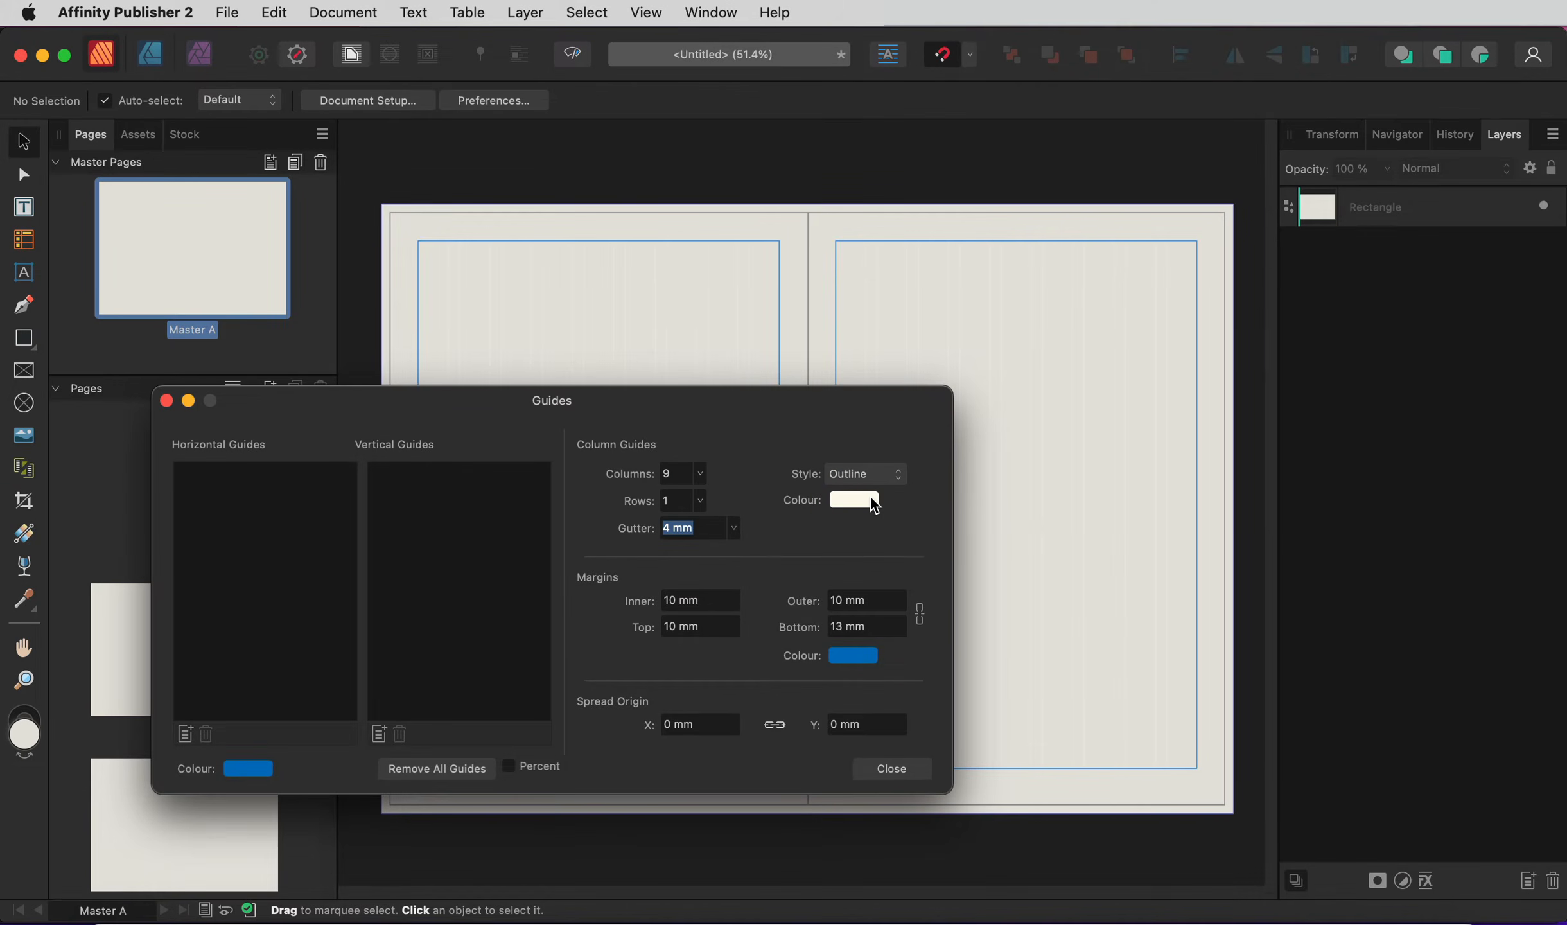
pyautogui.click(873, 502)
pyautogui.click(1026, 750)
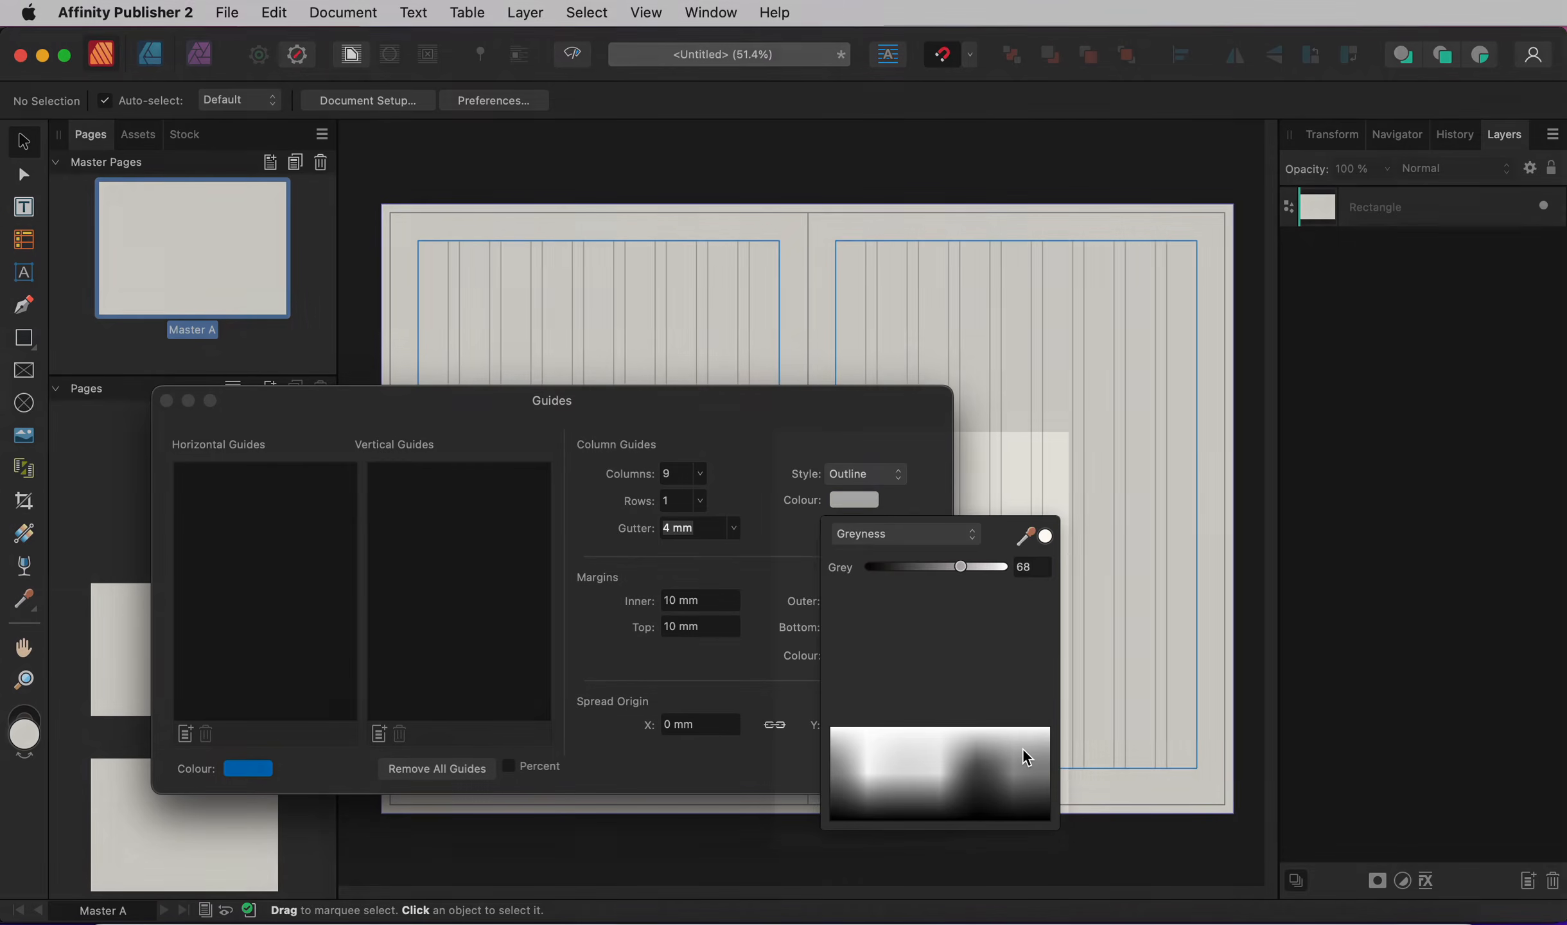
pyautogui.moveTo(1026, 750); pyautogui.dragTo(1027, 754)
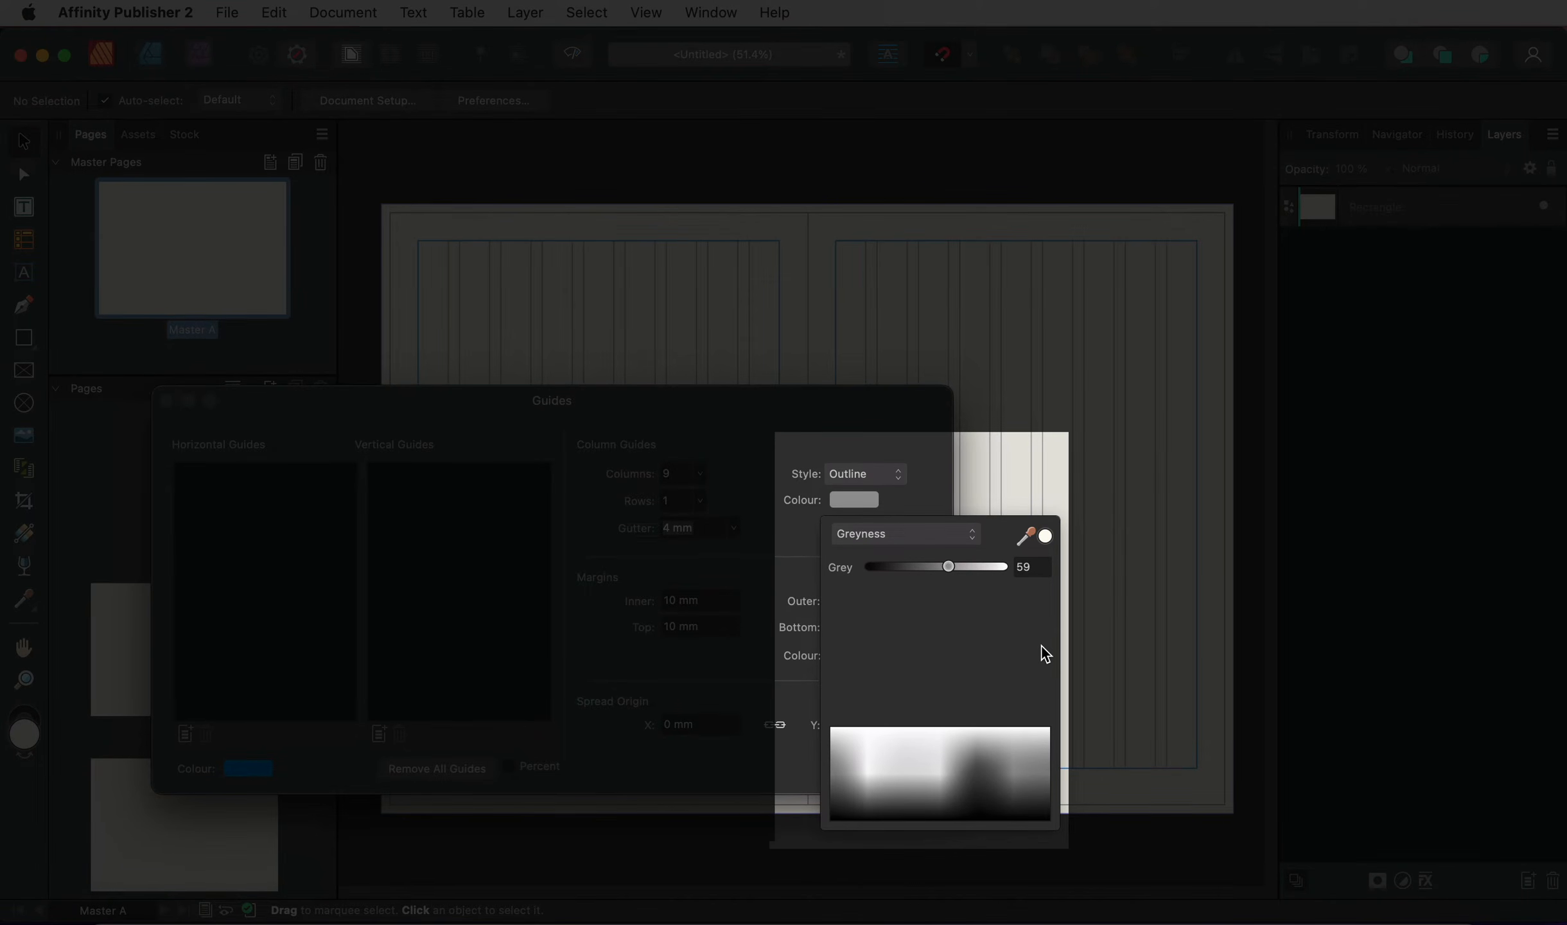
# - Close the guide settings and open the pages 2,3 spread
pyautogui.click(938, 450)
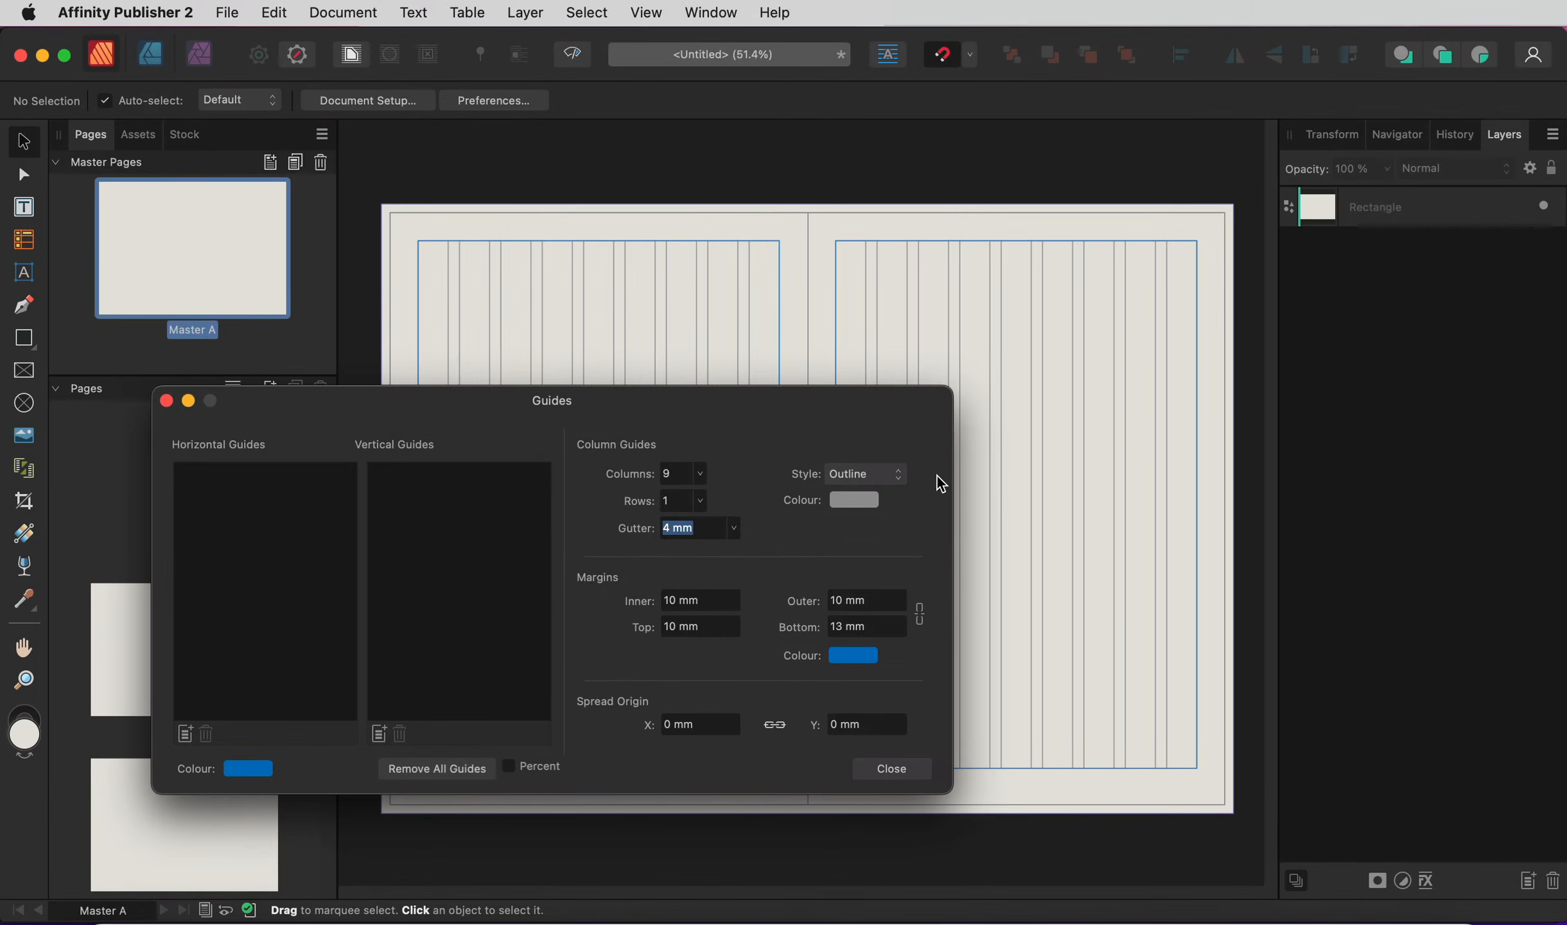
pyautogui.click(894, 770)
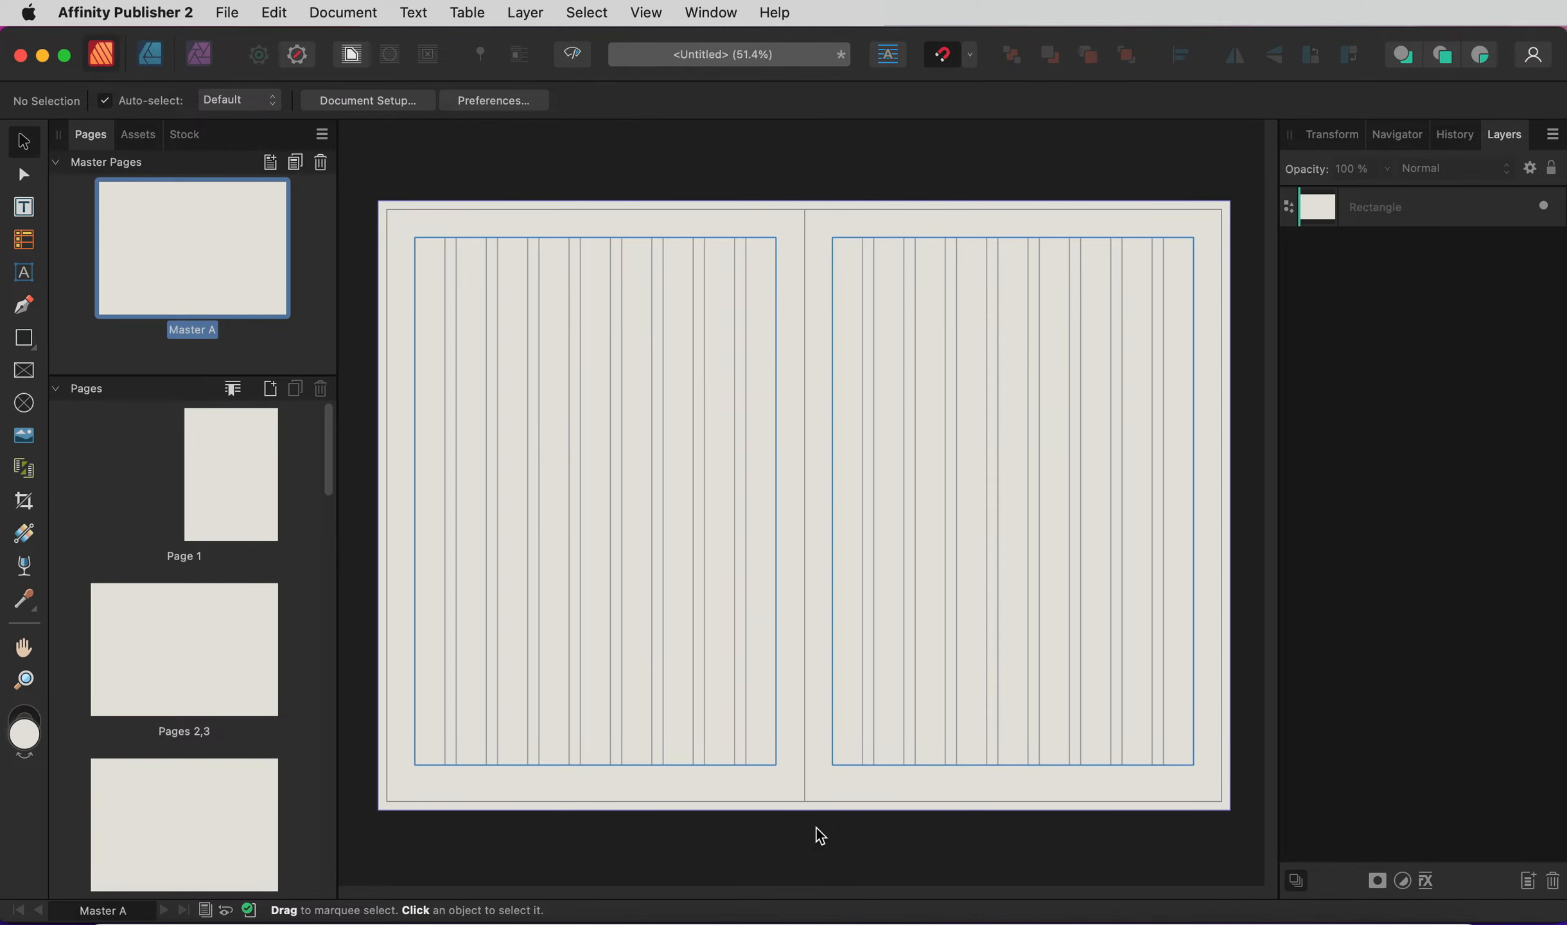
pyautogui.click(214, 620)
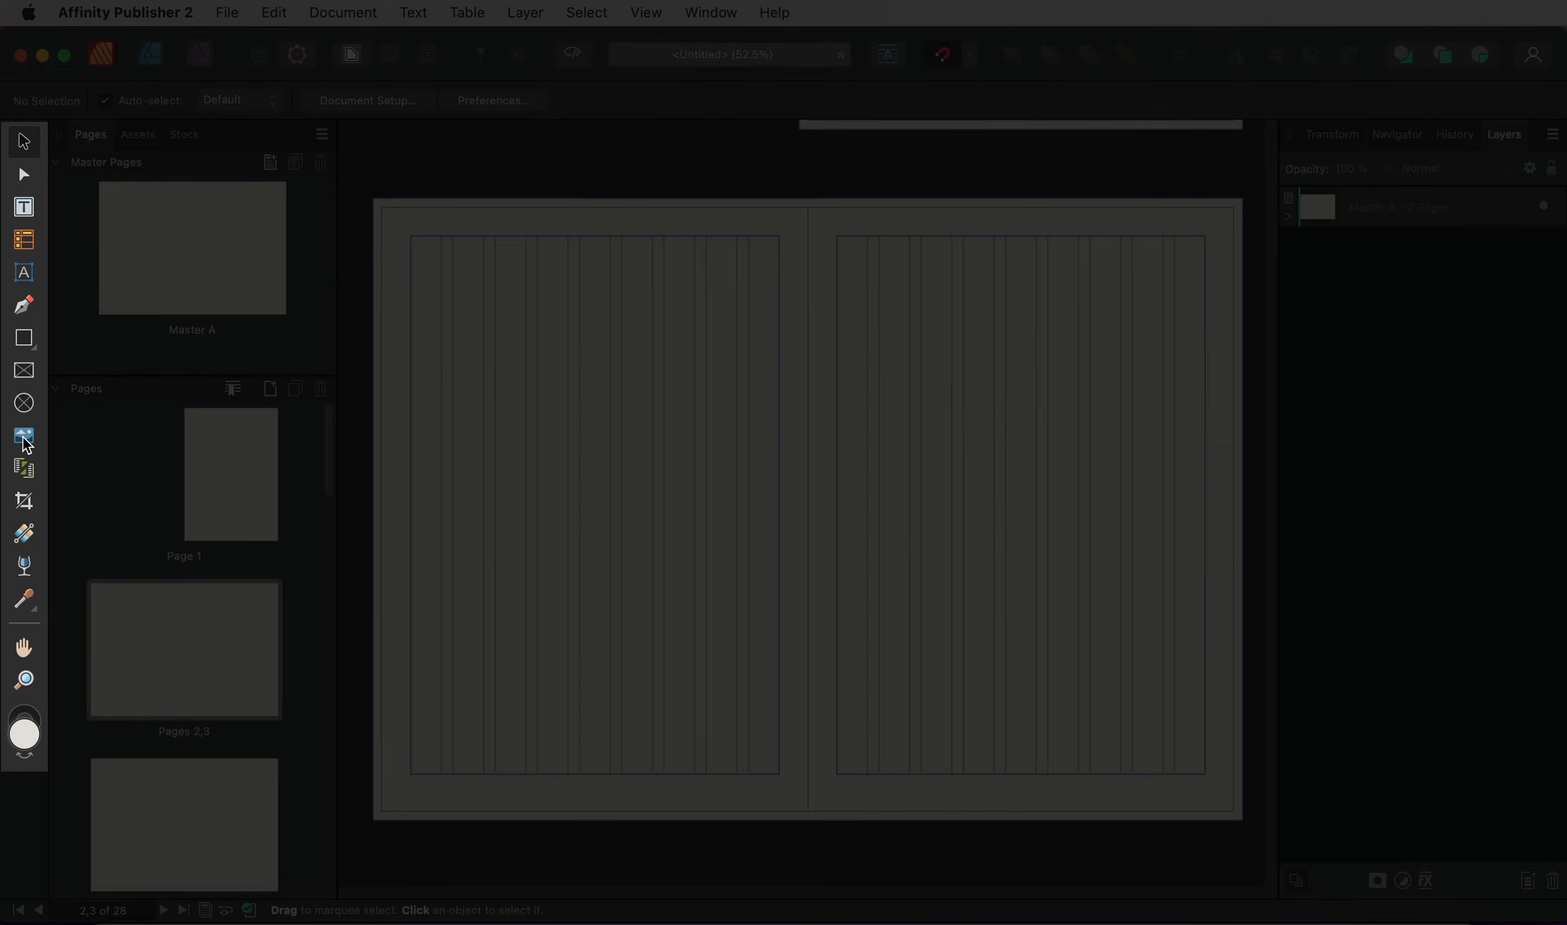
pyautogui.click(25, 438)
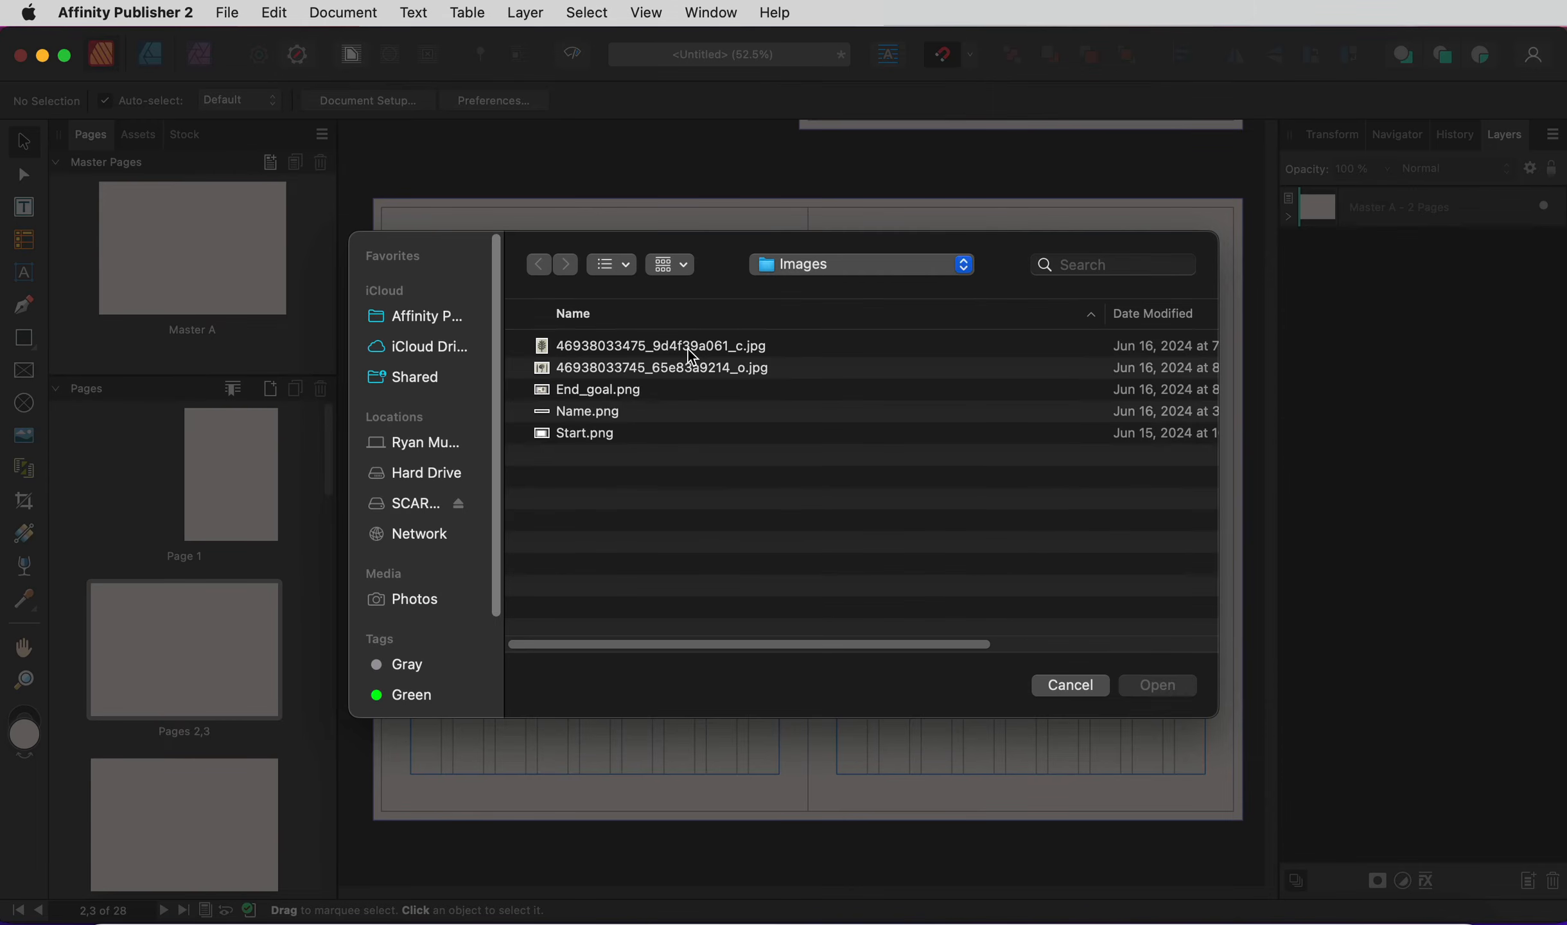
pyautogui.click(688, 349)
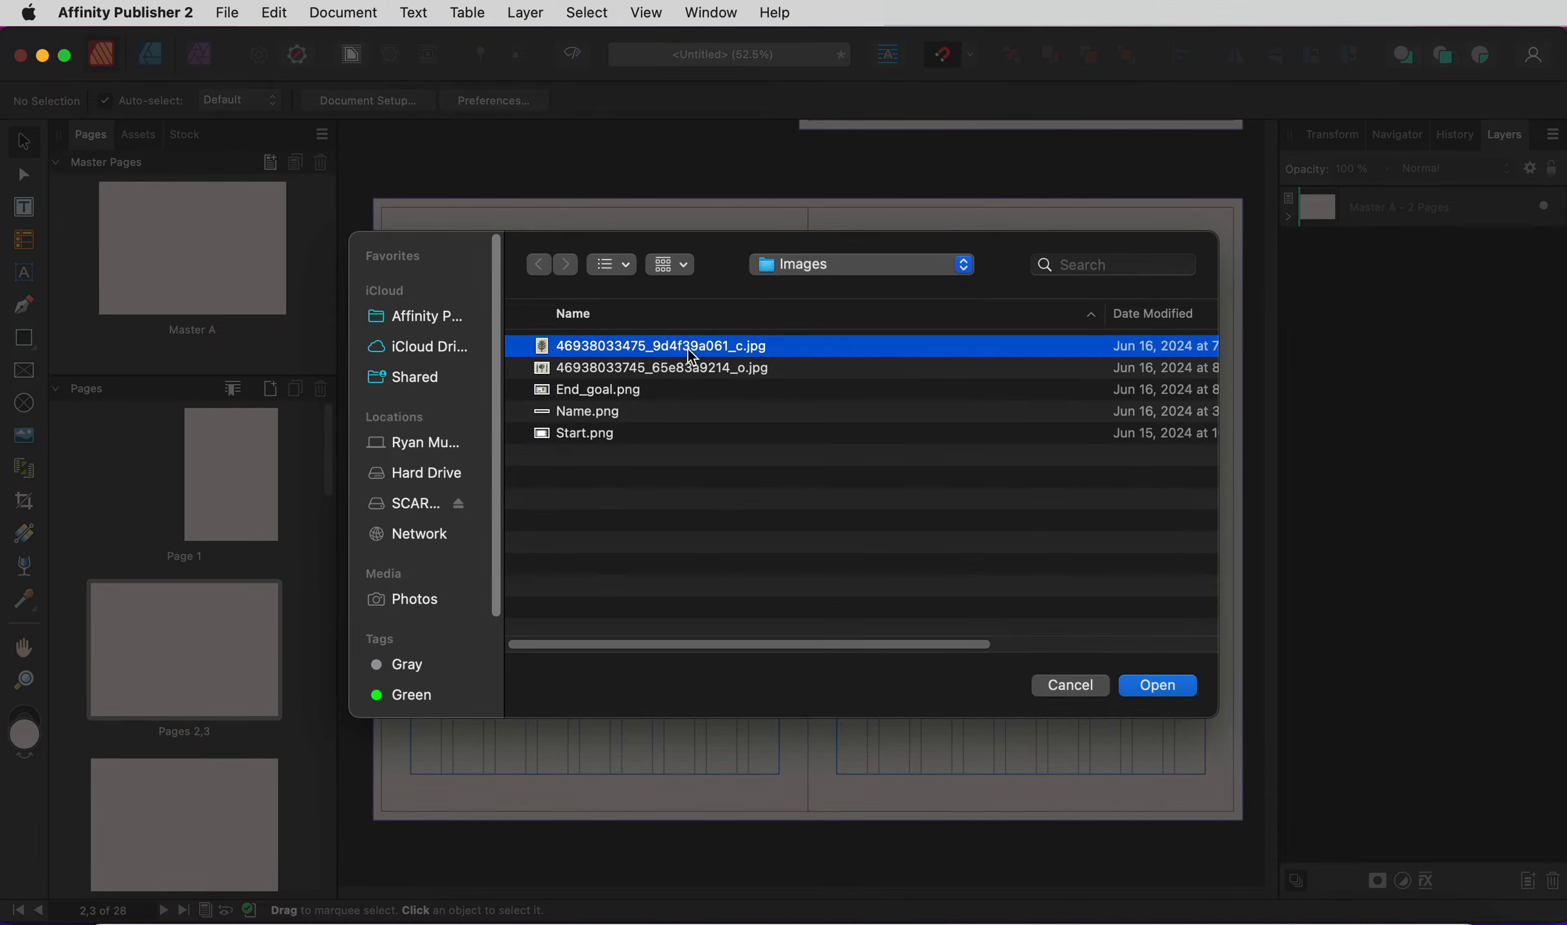
pyautogui.click(1150, 682)
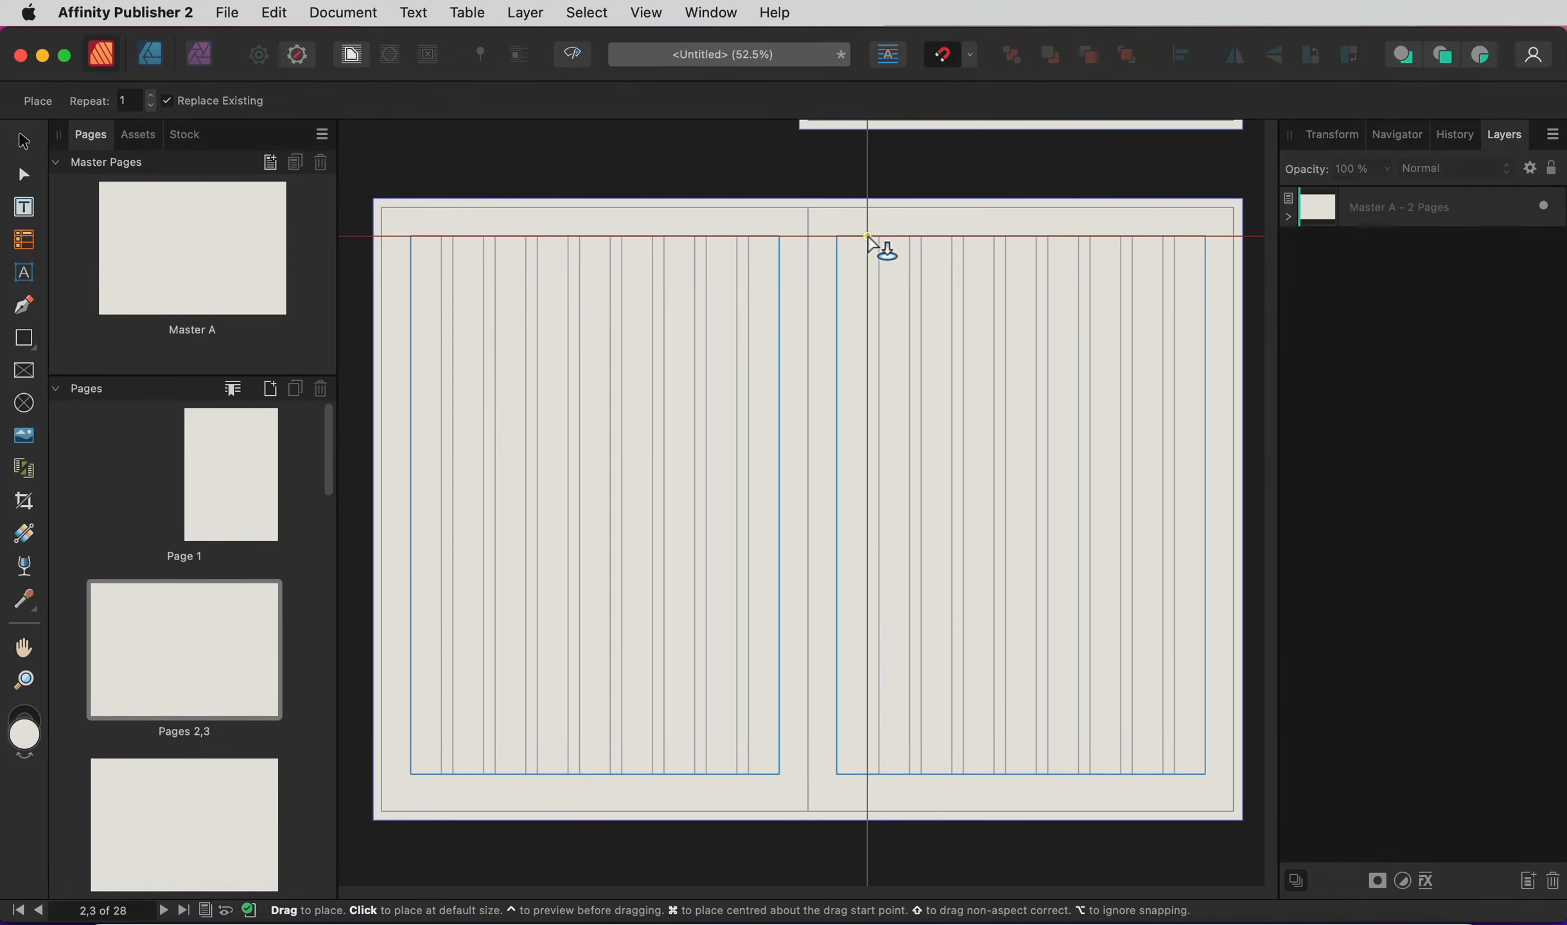
pyautogui.moveTo(868, 236); pyautogui.dragTo(1174, 652)
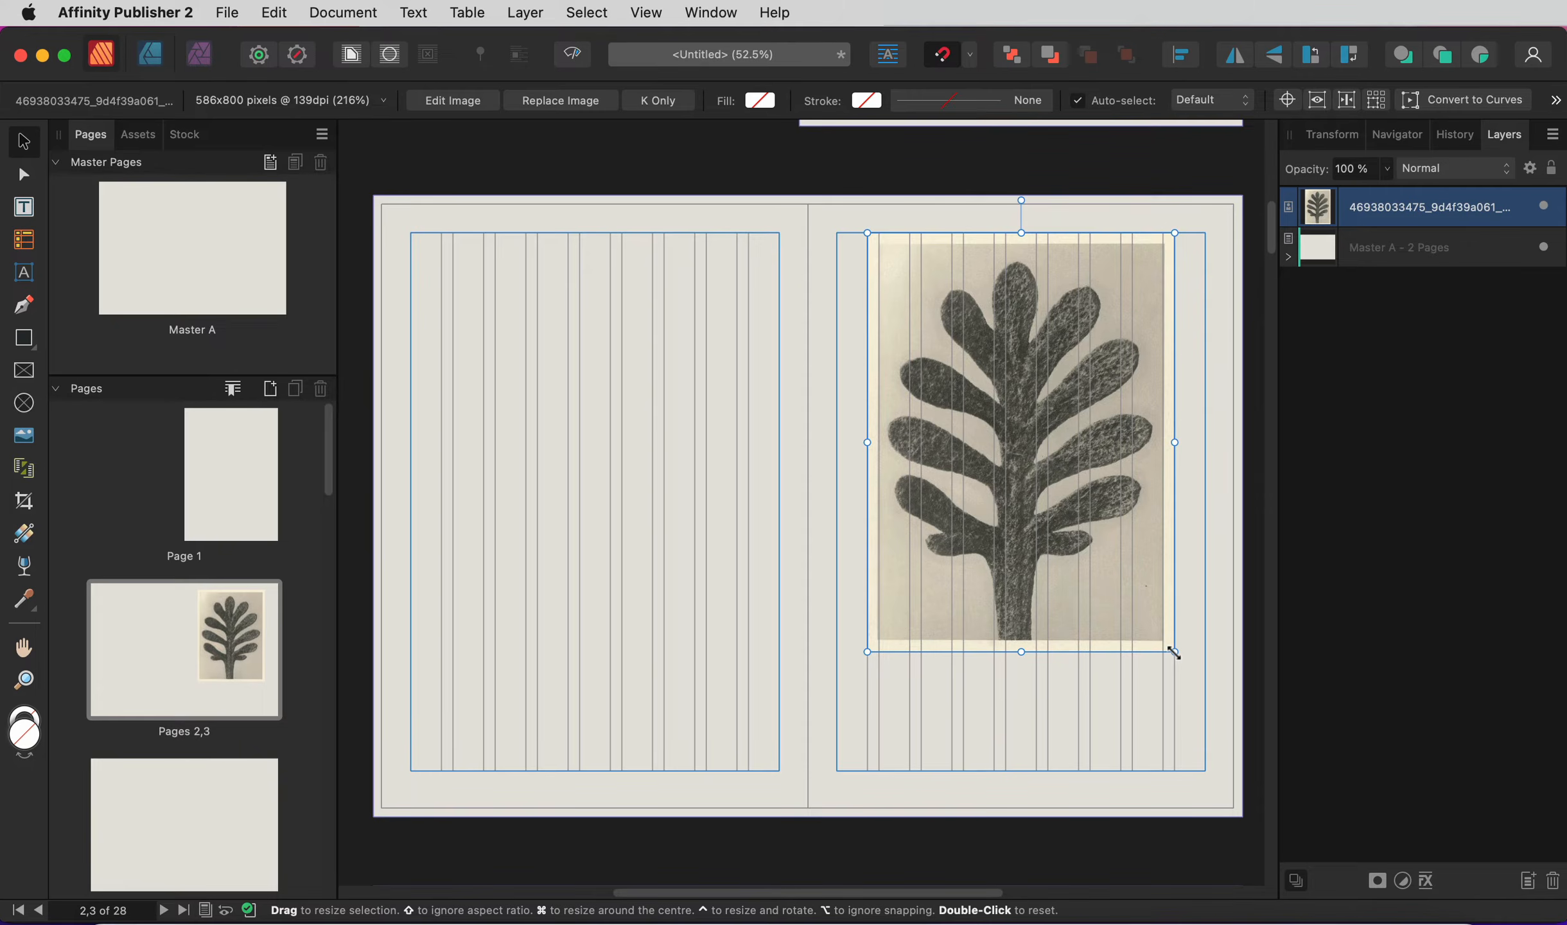
# - Toggle Preview Mode on and off to examine the spread with and without its guides
pyautogui.hotkey('ctrl', 'w')
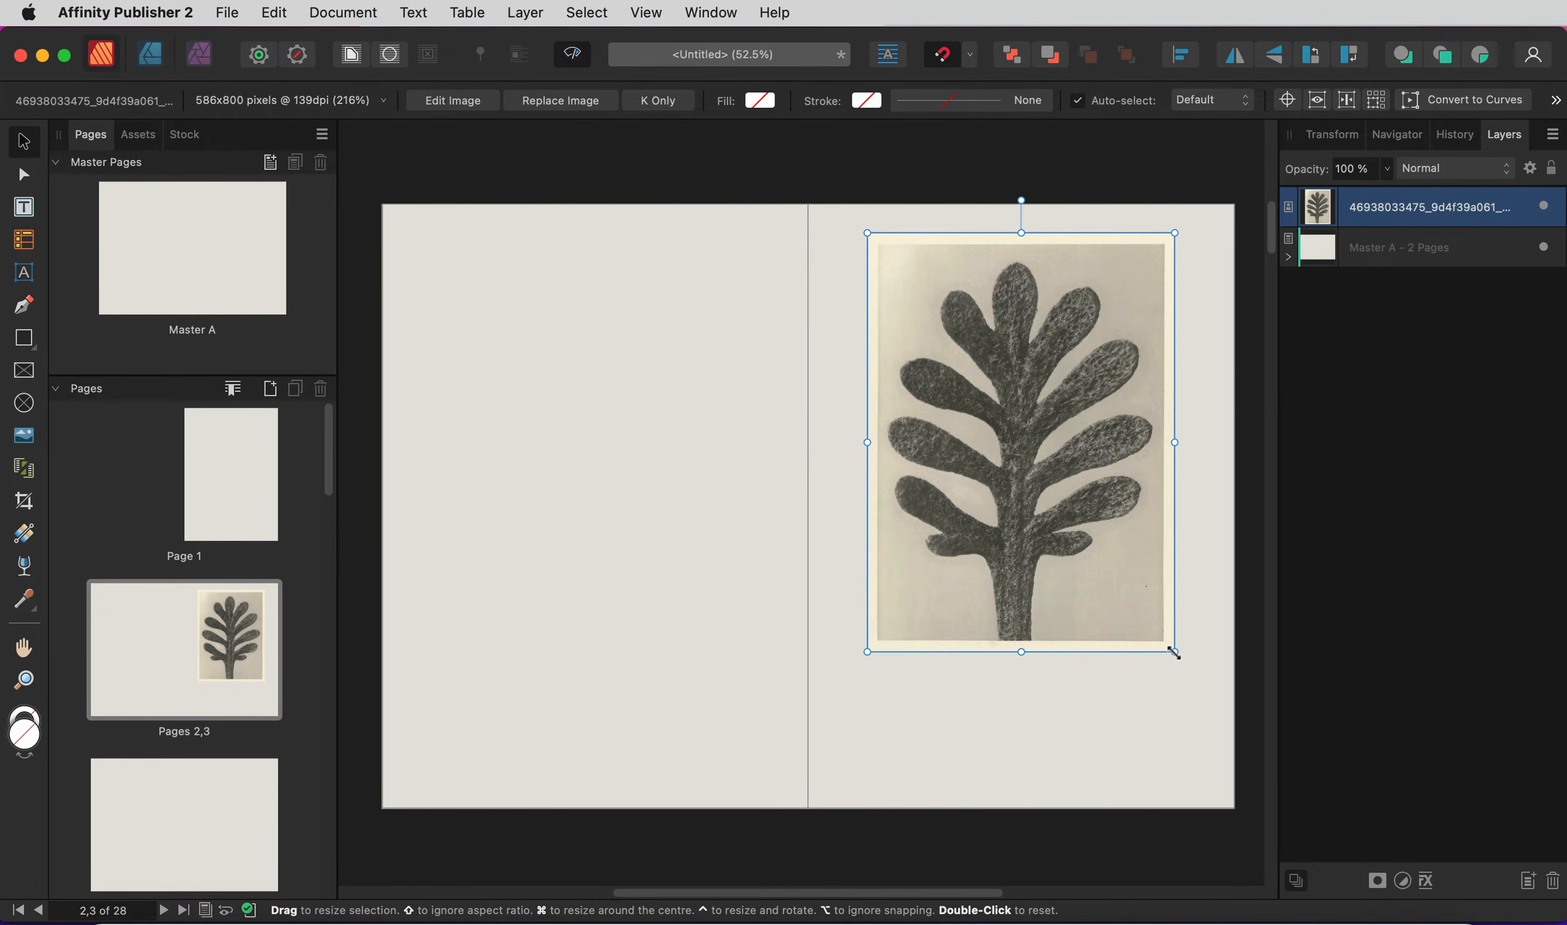
pyautogui.hotkey('ctrl', 'w')
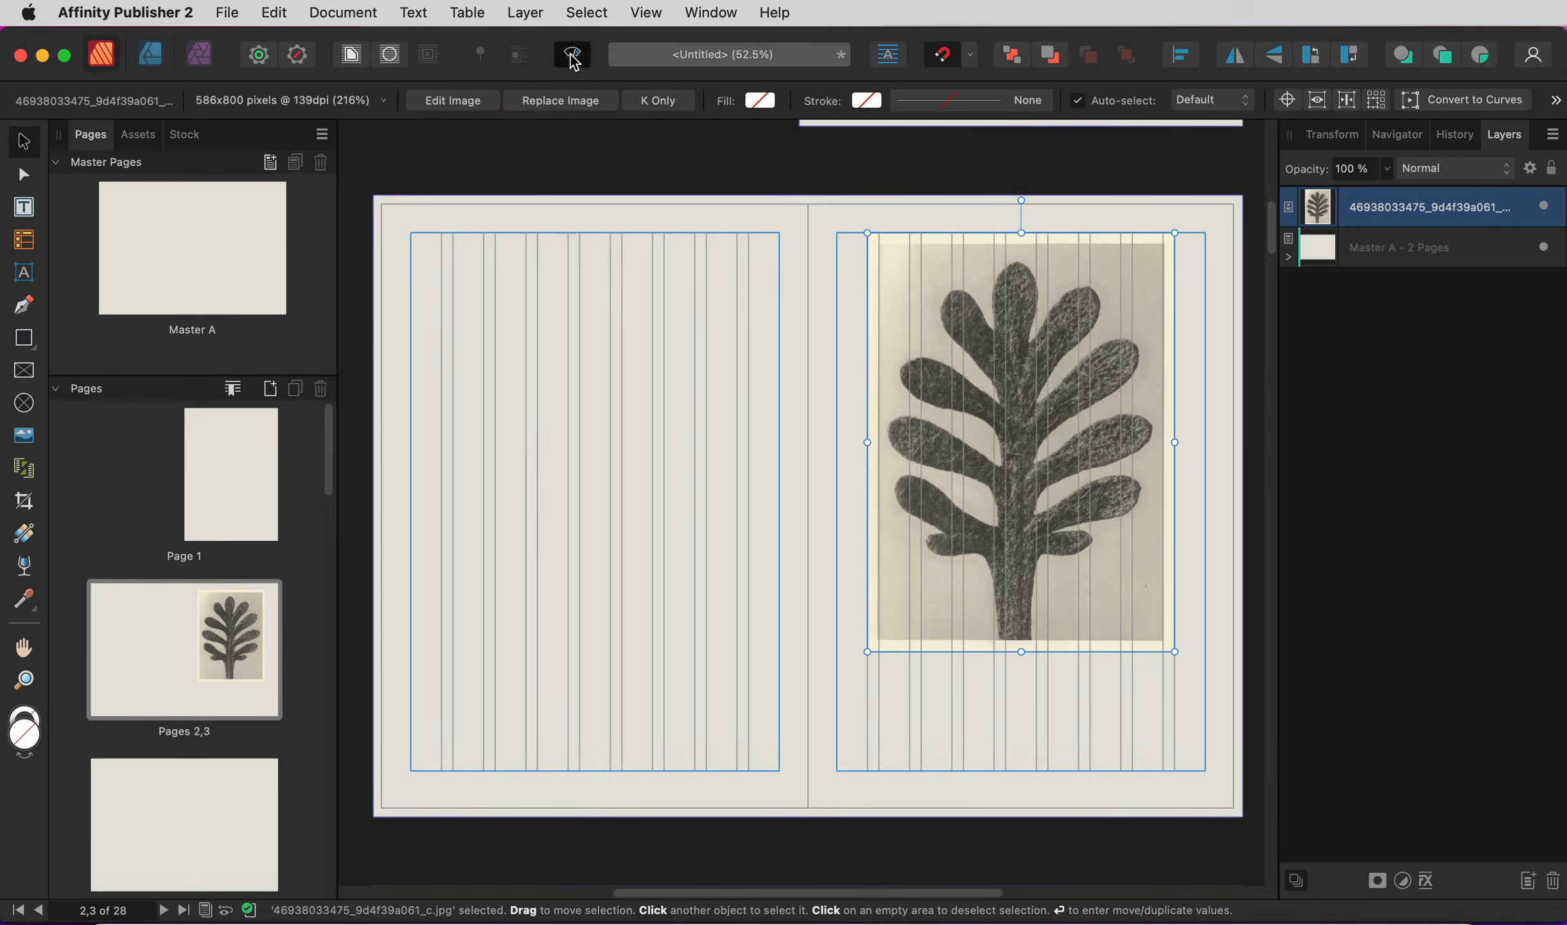
pyautogui.click(572, 57)
pyautogui.click(572, 57)
pyautogui.moveTo(1076, 401)
pyautogui.mouseDown()
pyautogui.moveTo(1085, 527)
pyautogui.moveTo(1089, 403)
pyautogui.mouseUp()
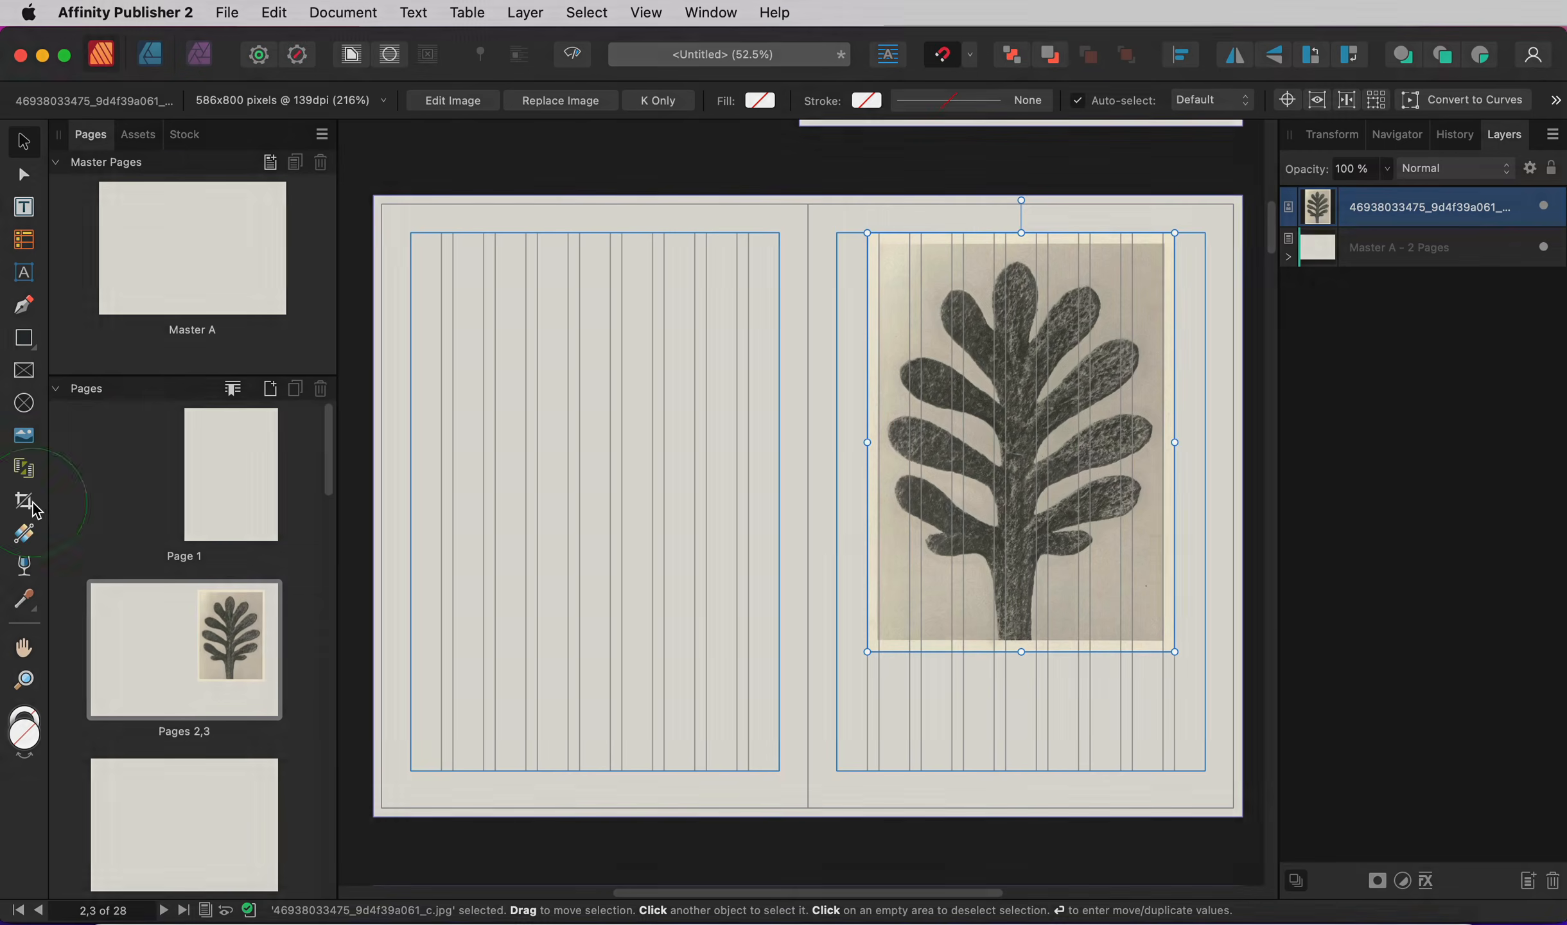
# - Try cropping the cream border off all four sides of the leaf image
pyautogui.click(23, 501)
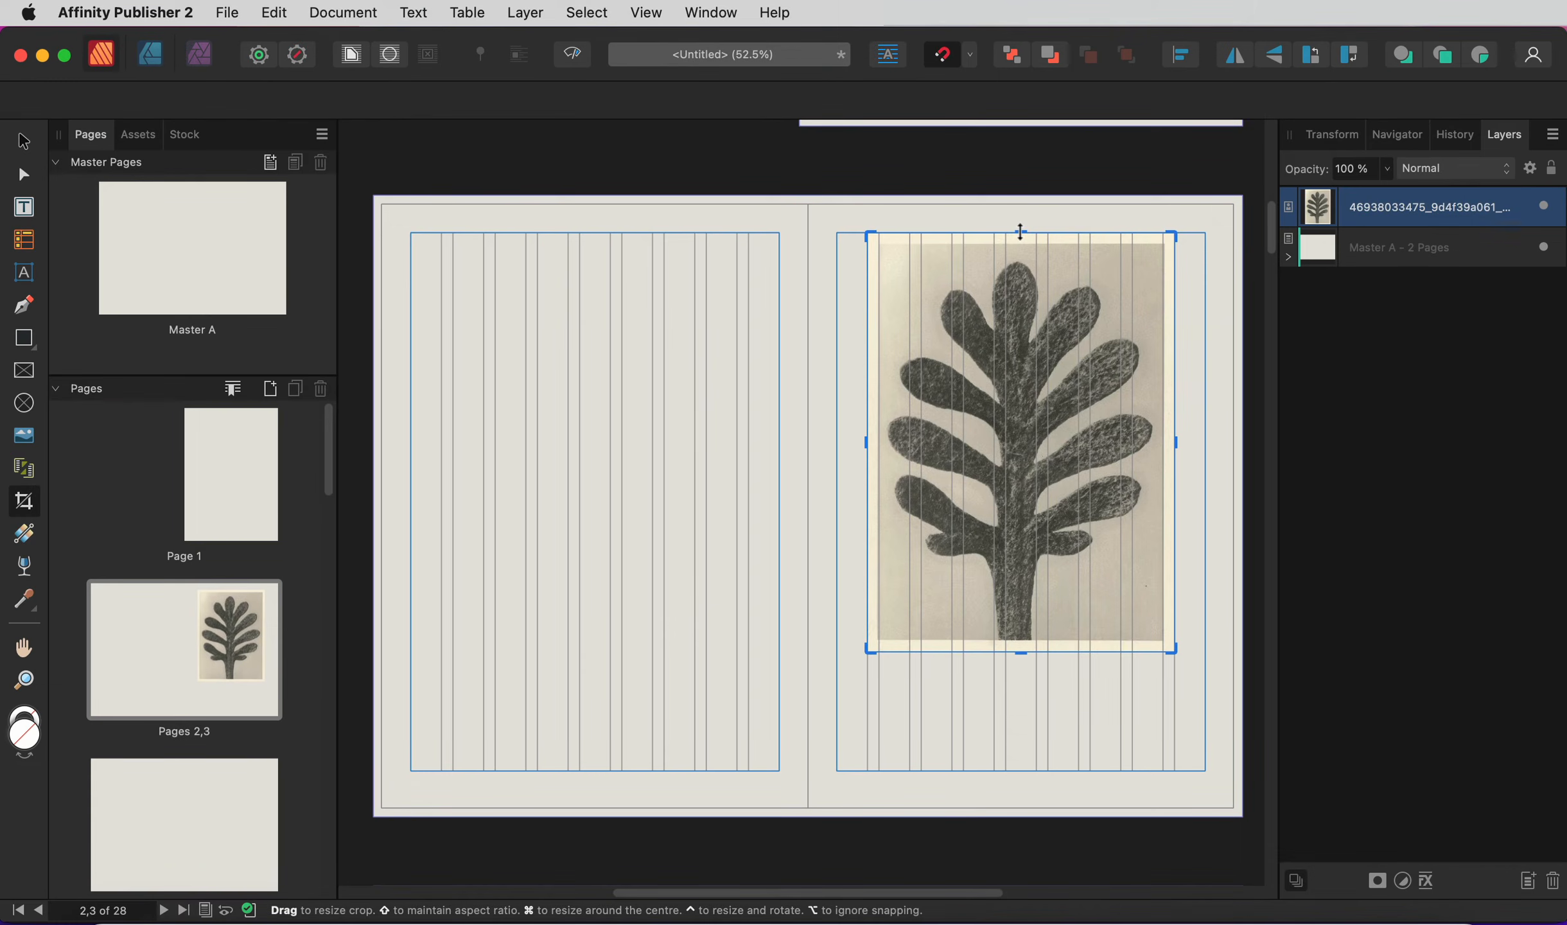
pyautogui.moveTo(1021, 233); pyautogui.dragTo(1021, 246)
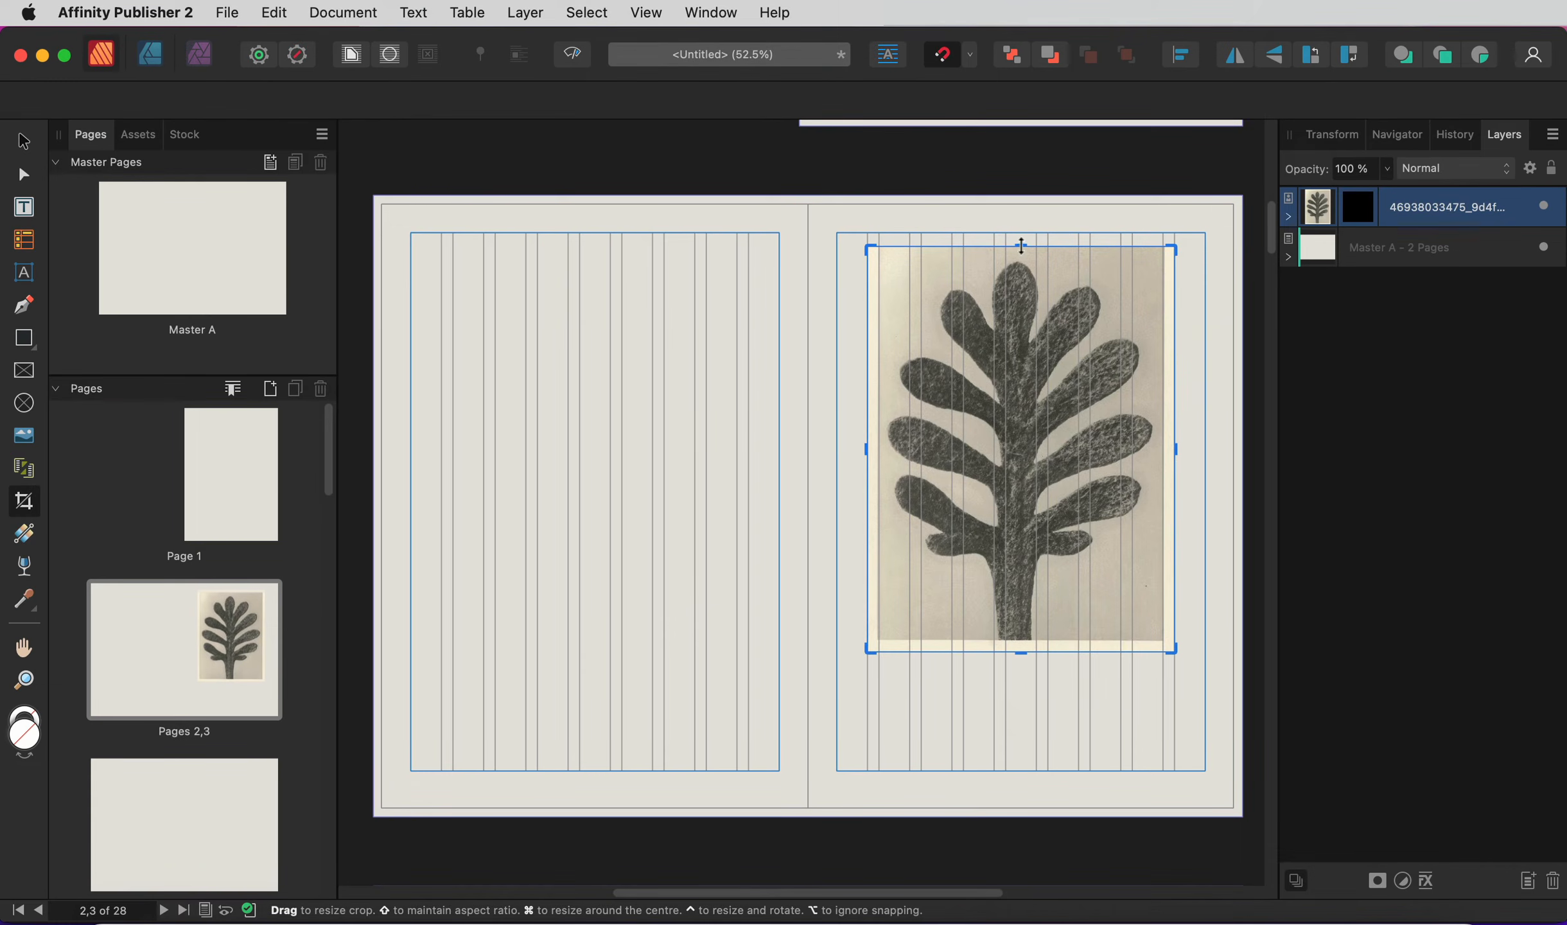
pyautogui.moveTo(867, 450); pyautogui.dragTo(878, 446)
pyautogui.moveTo(1027, 652); pyautogui.dragTo(1027, 640)
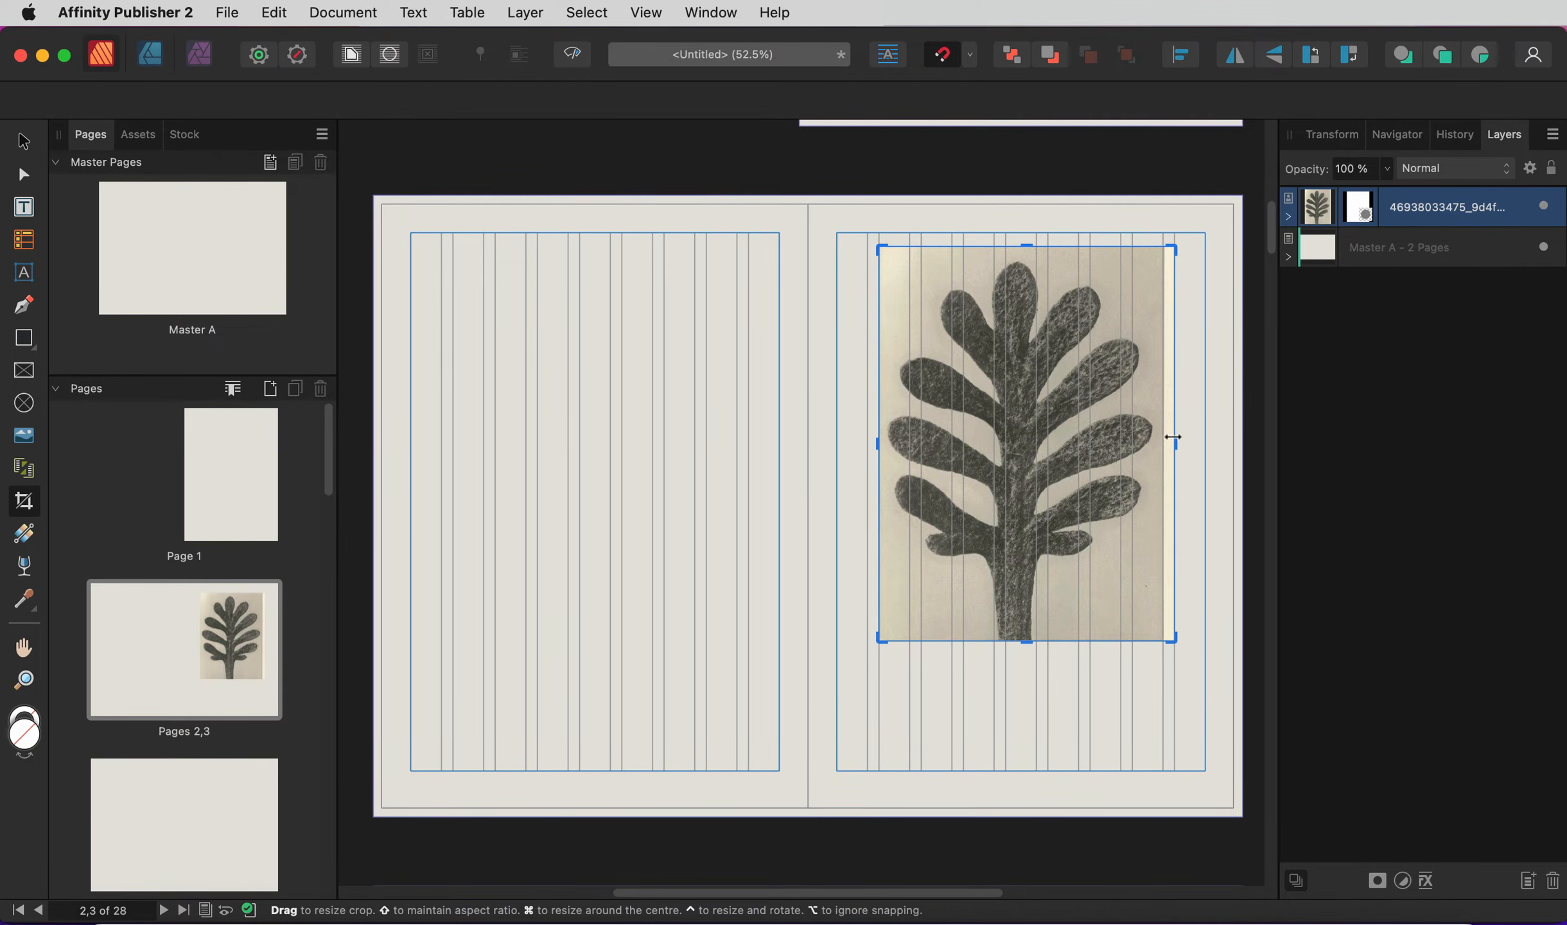
pyautogui.moveTo(1178, 437); pyautogui.dragTo(1165, 437)
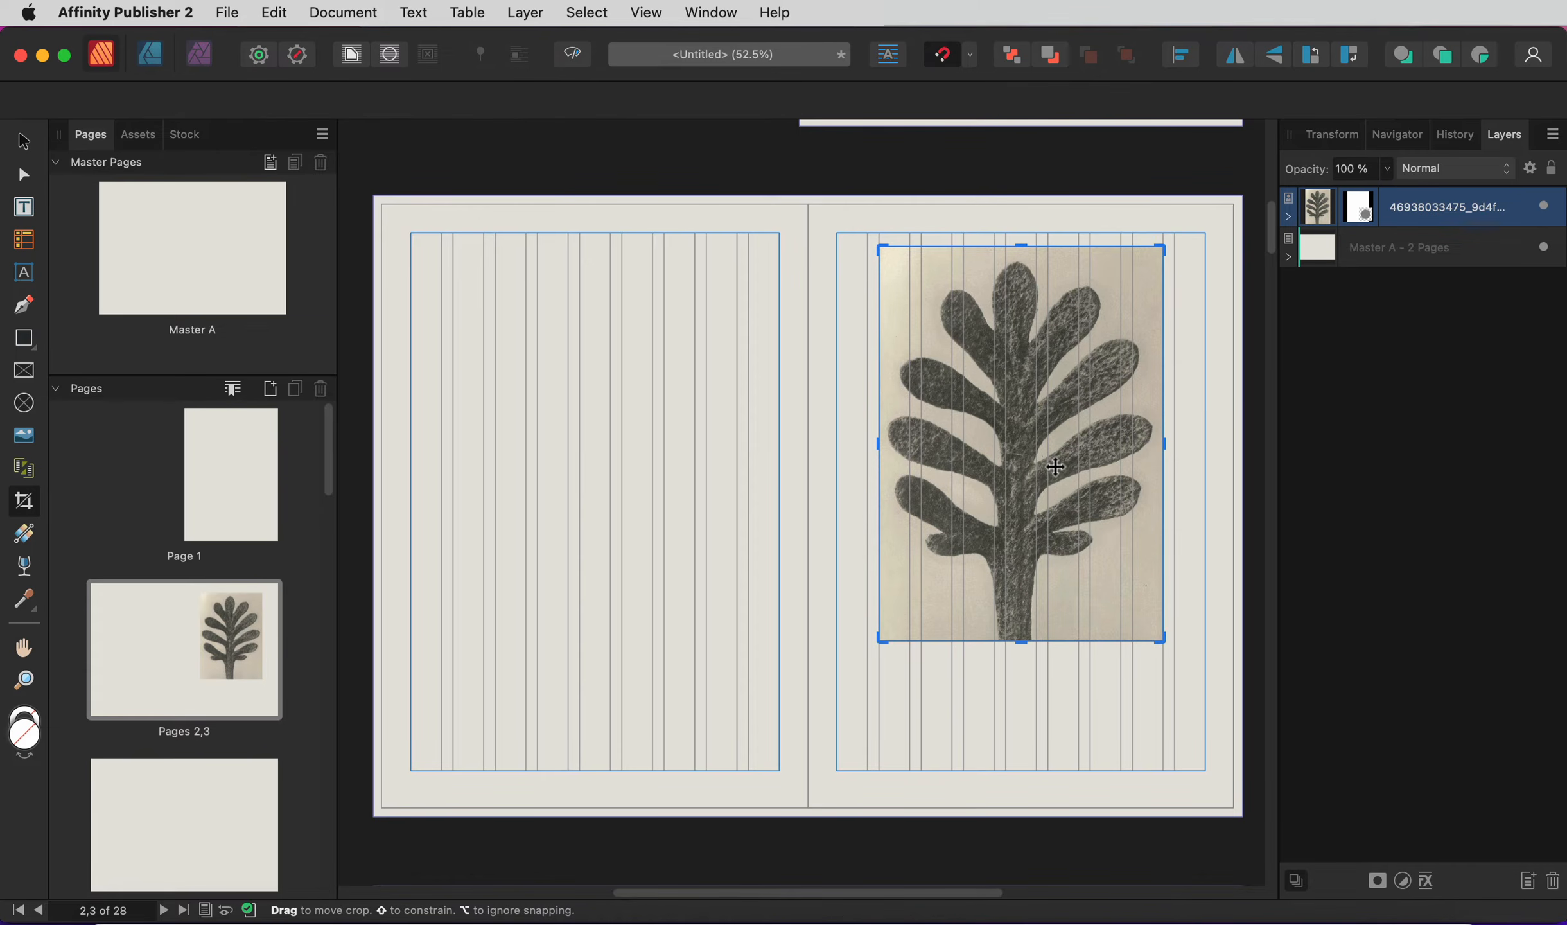
# - Try moving the leaf image against its crop, and undo that move and all the crop edits
pyautogui.moveTo(1047, 469)
pyautogui.mouseDown()
pyautogui.moveTo(1022, 440)
pyautogui.moveTo(1079, 427)
pyautogui.moveTo(1079, 475)
pyautogui.moveTo(1017, 461)
pyautogui.moveTo(1064, 454)
pyautogui.moveTo(1068, 474)
pyautogui.mouseUp()
pyautogui.press('super+z')
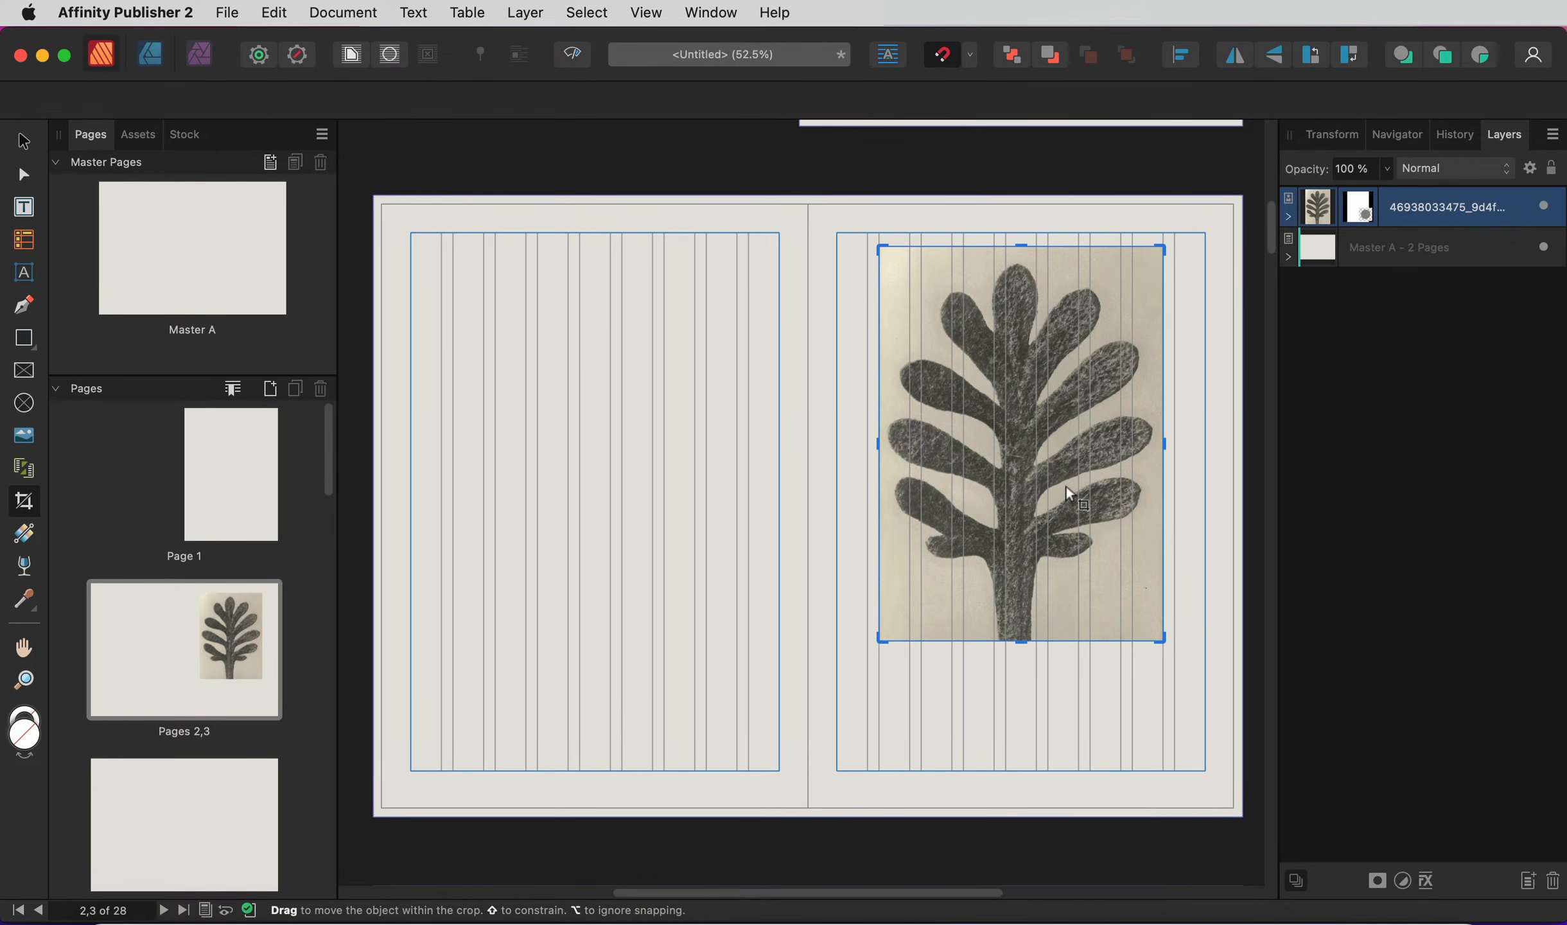
pyautogui.press('super+z')
pyautogui.press('super+z')
pyautogui.press('super+z')
pyautogui.press('super+z')
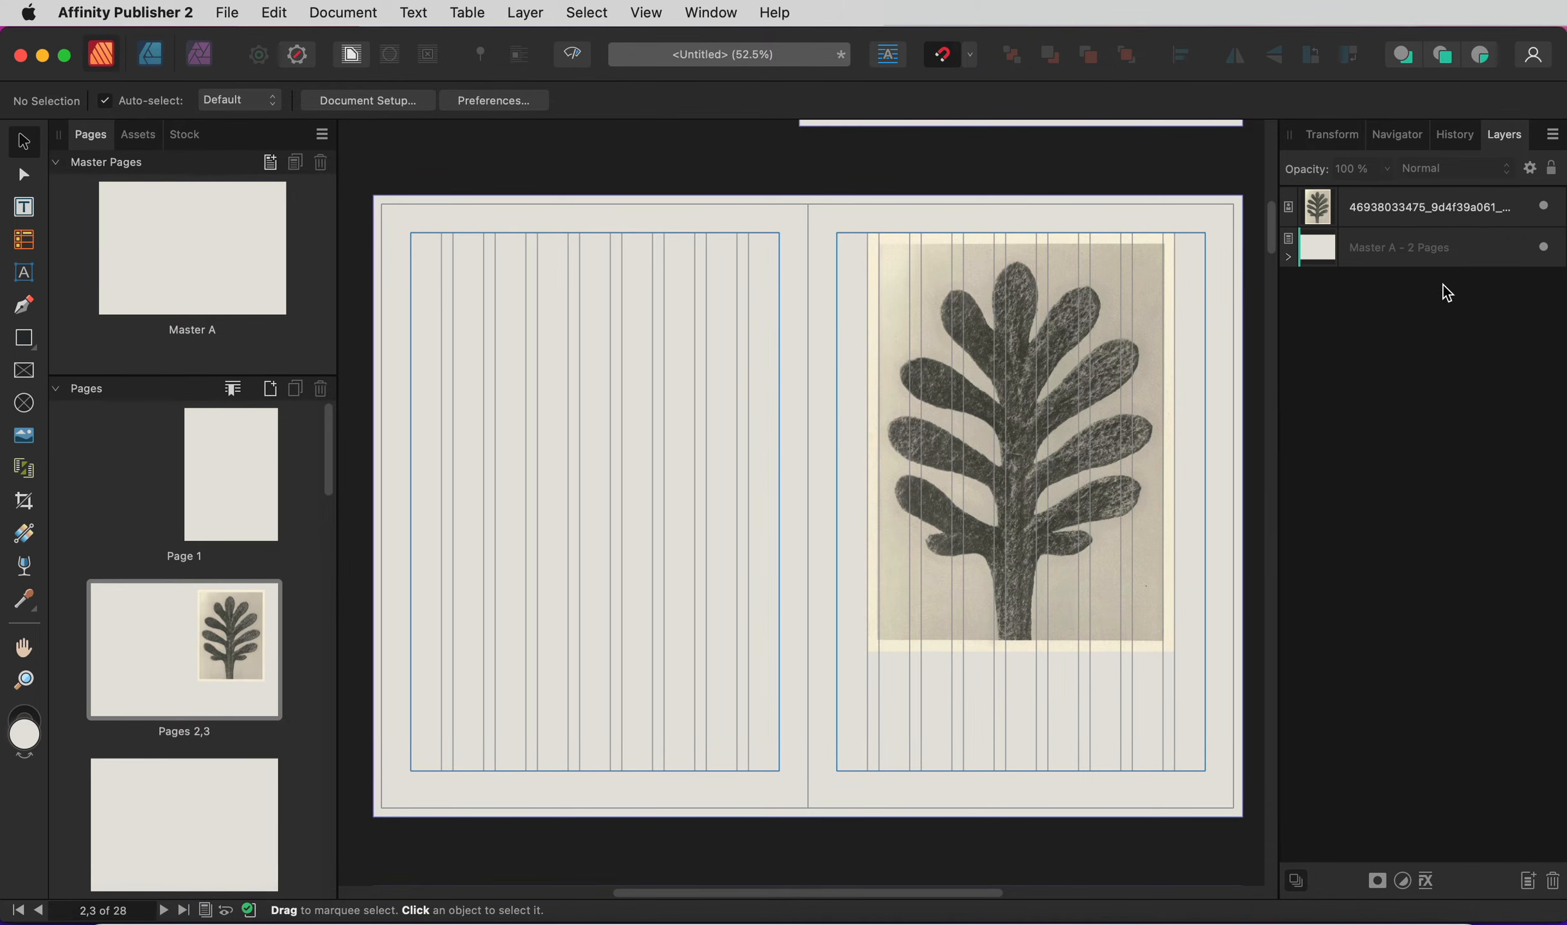
# - Toggle the leaf image layer's visibility off and on to compare the spread with and without it
pyautogui.click(1544, 207)
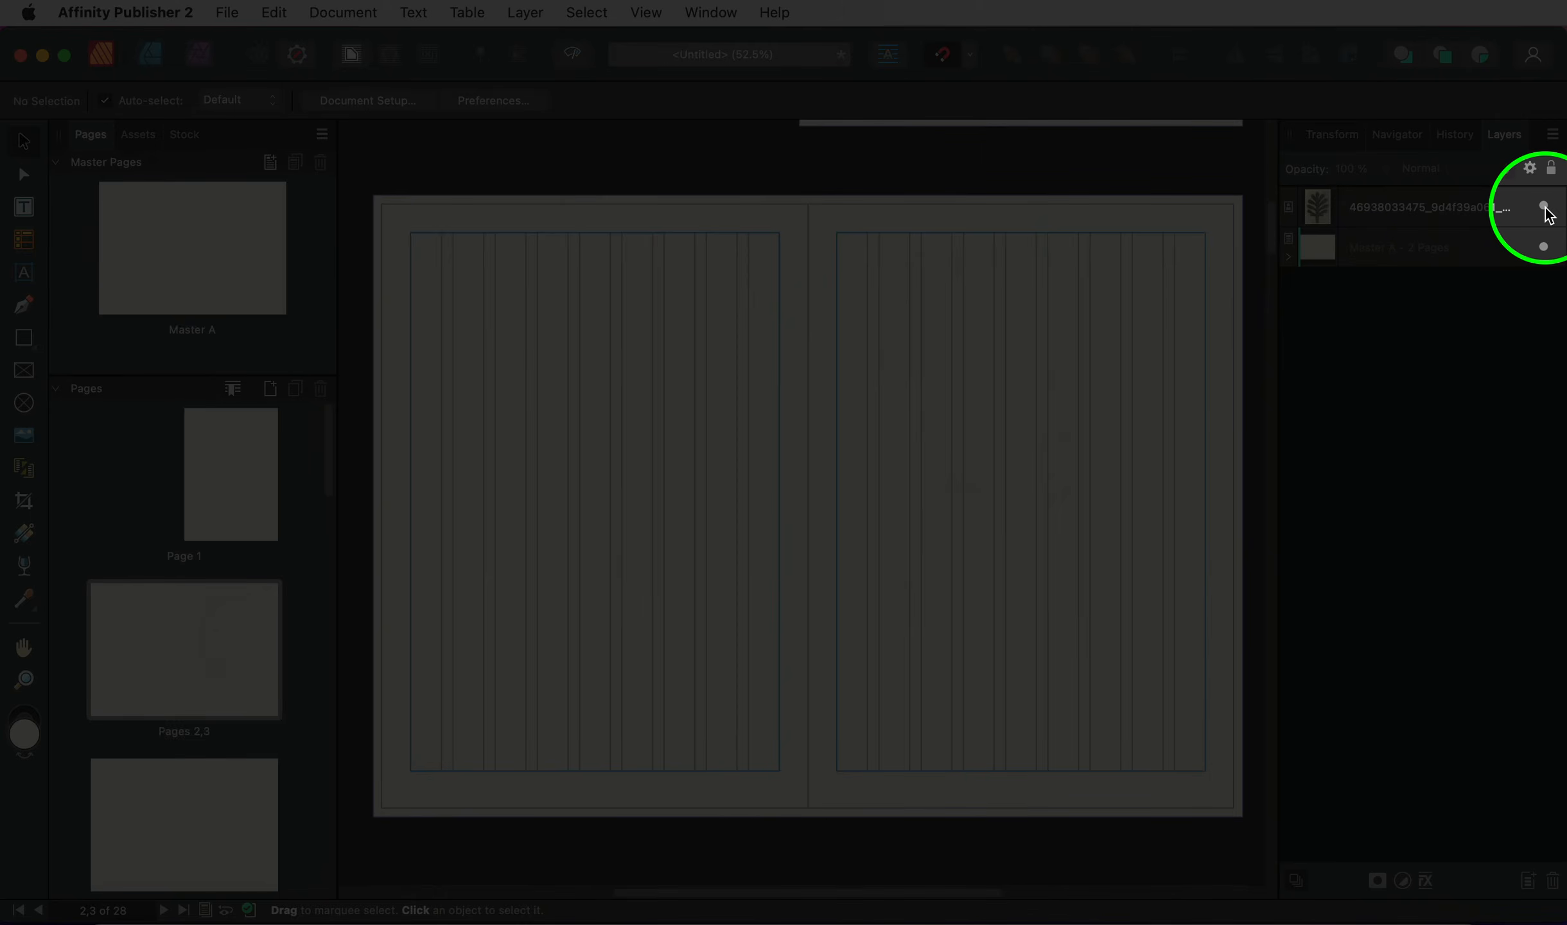
pyautogui.click(1545, 207)
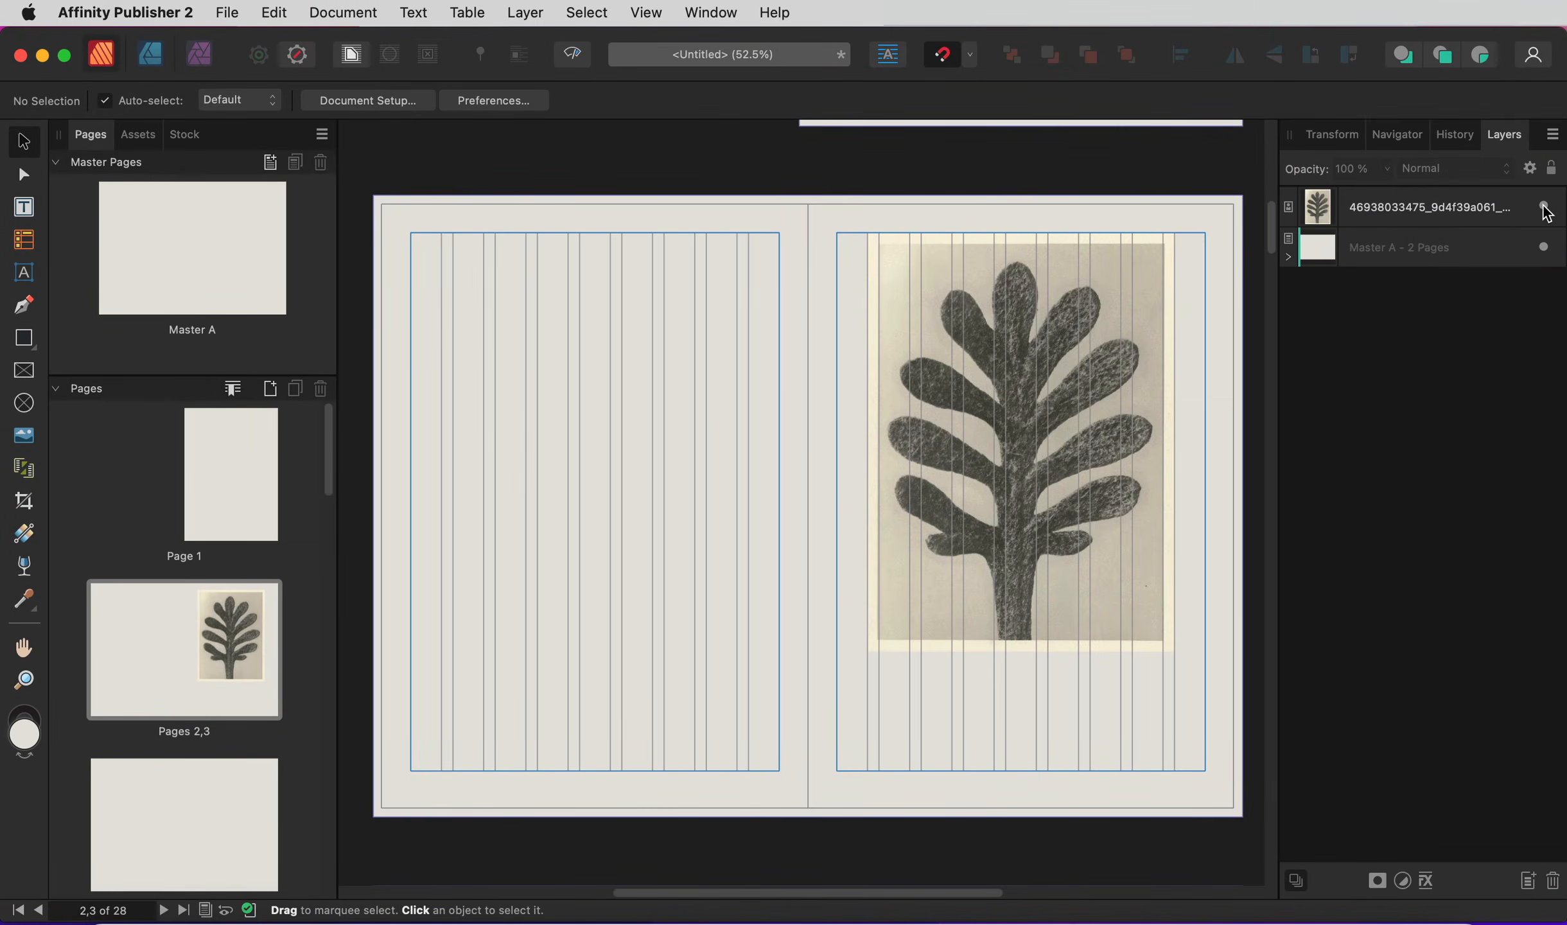
pyautogui.click(1544, 207)
pyautogui.click(1544, 207)
pyautogui.click(1544, 218)
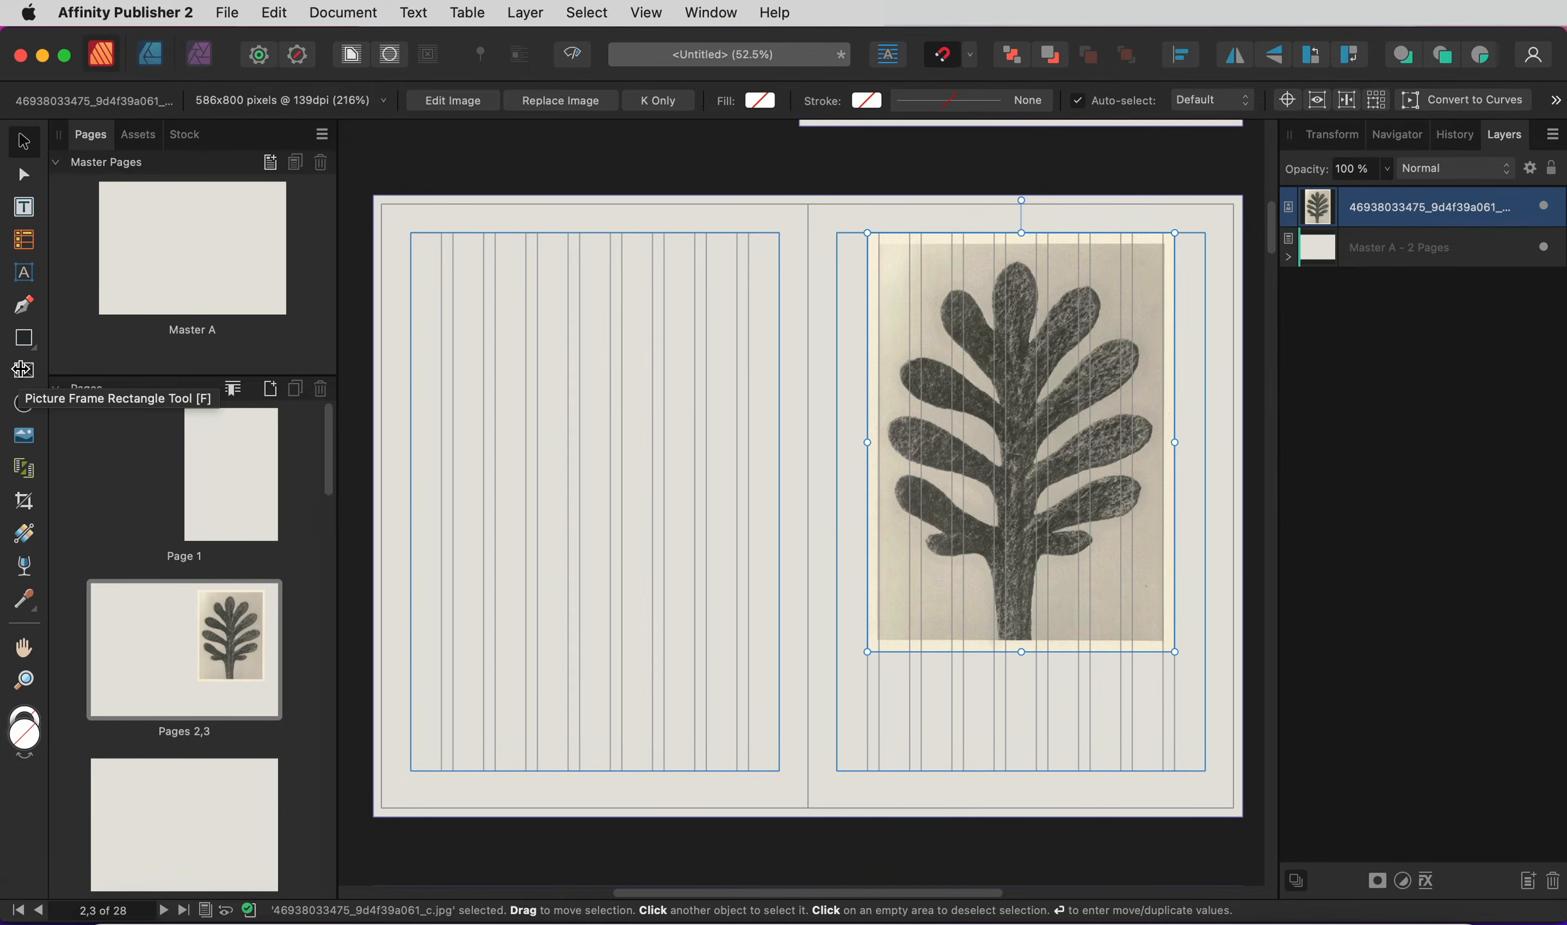
pyautogui.click(23, 370)
pyautogui.moveTo(411, 517); pyautogui.dragTo(780, 771)
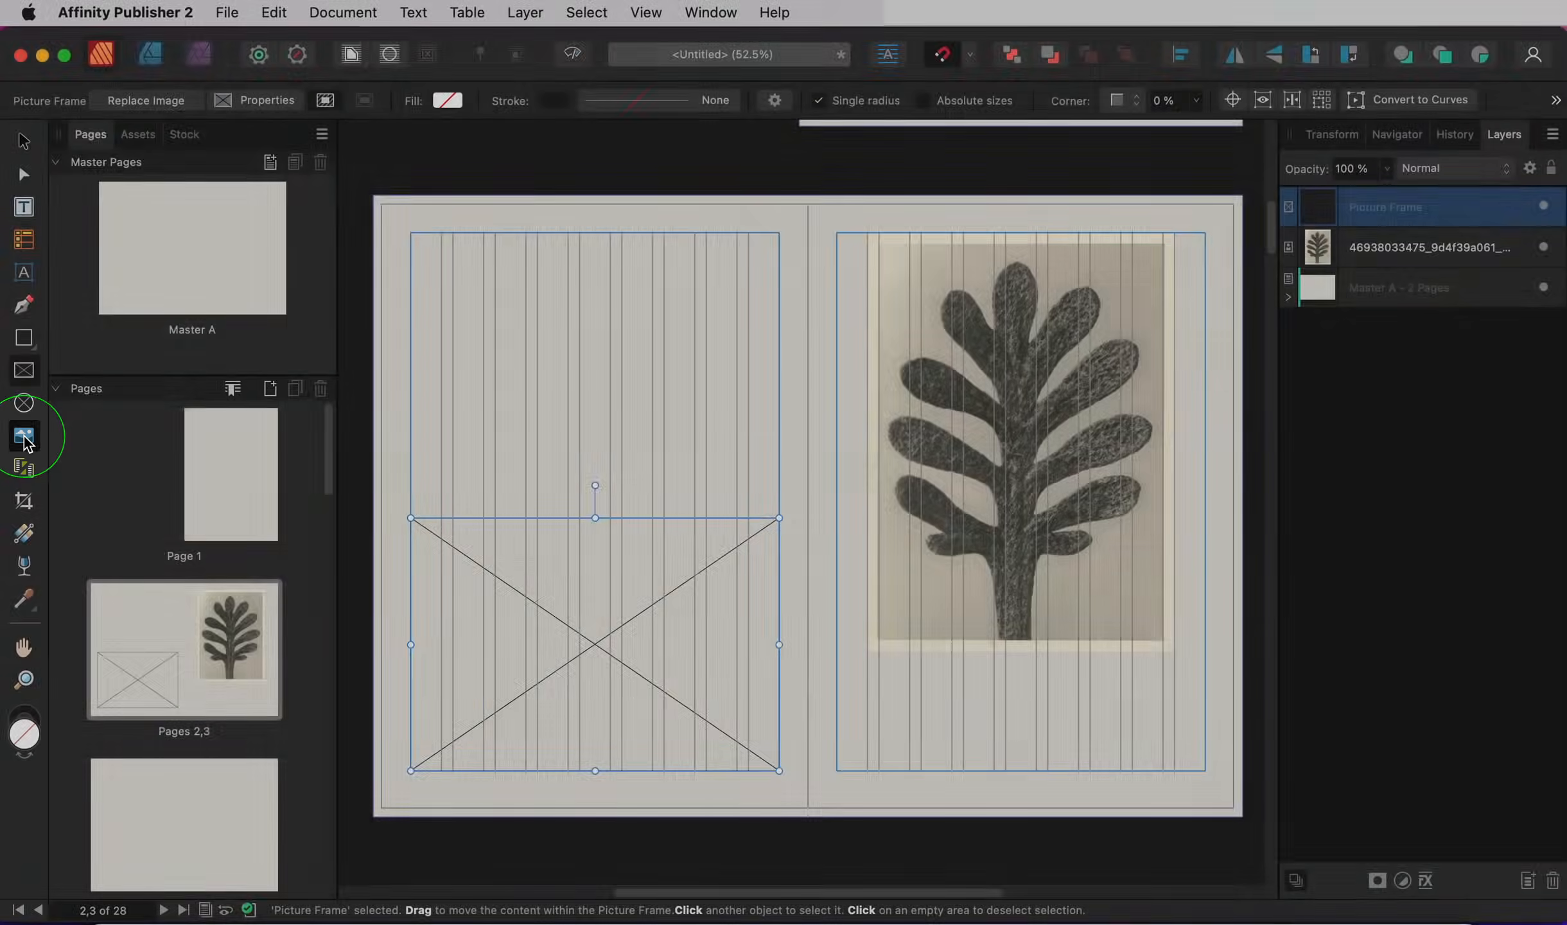
pyautogui.click(24, 437)
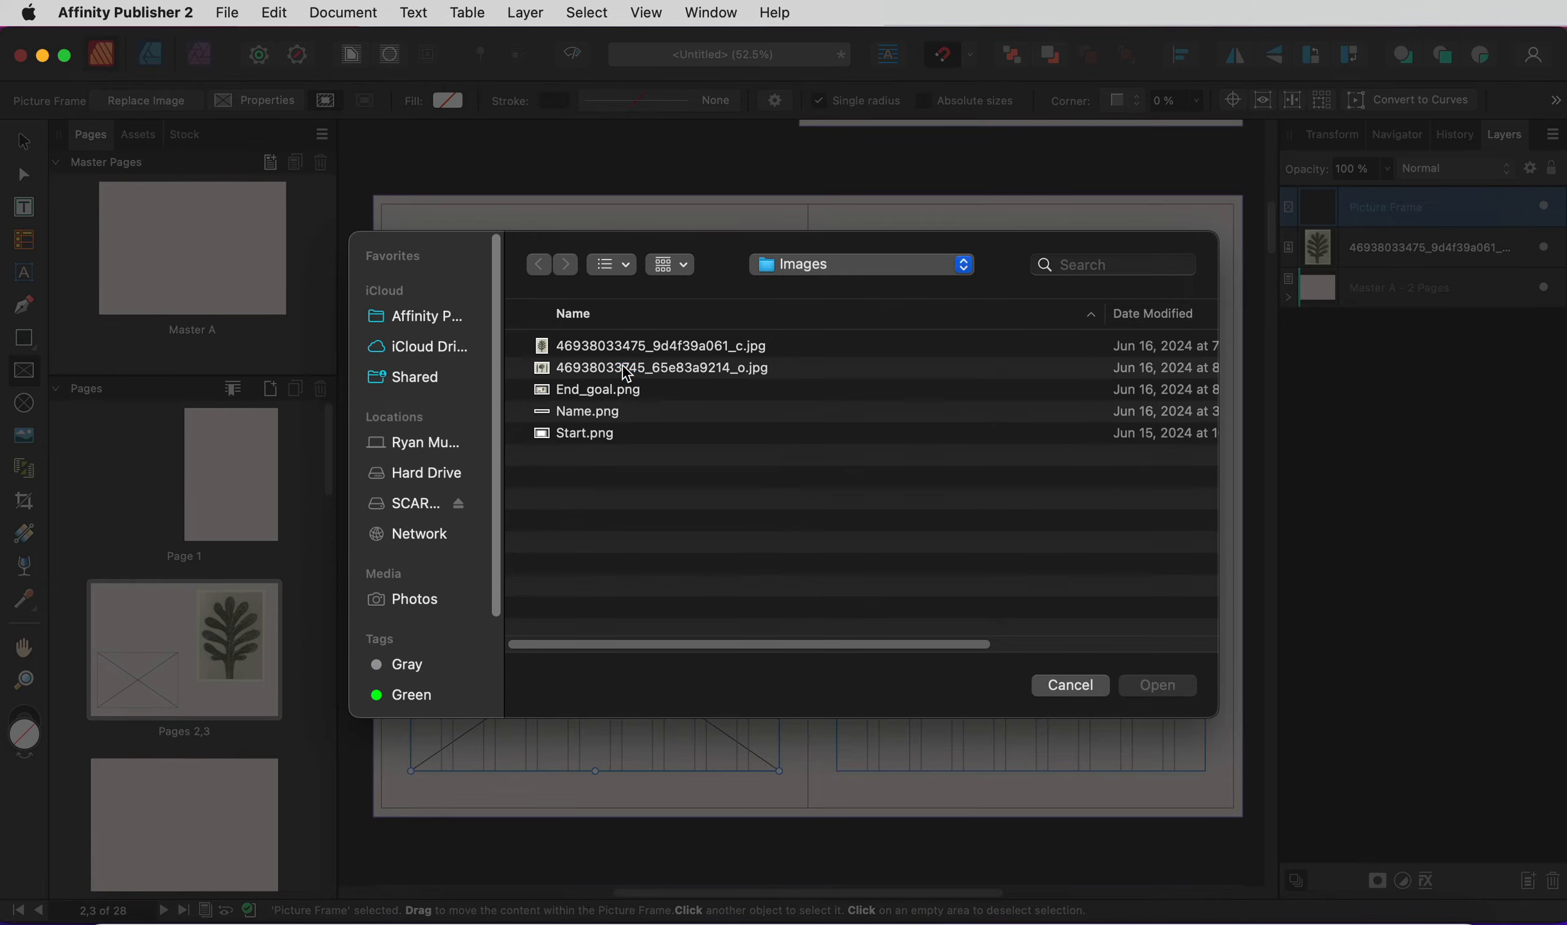
pyautogui.click(626, 369)
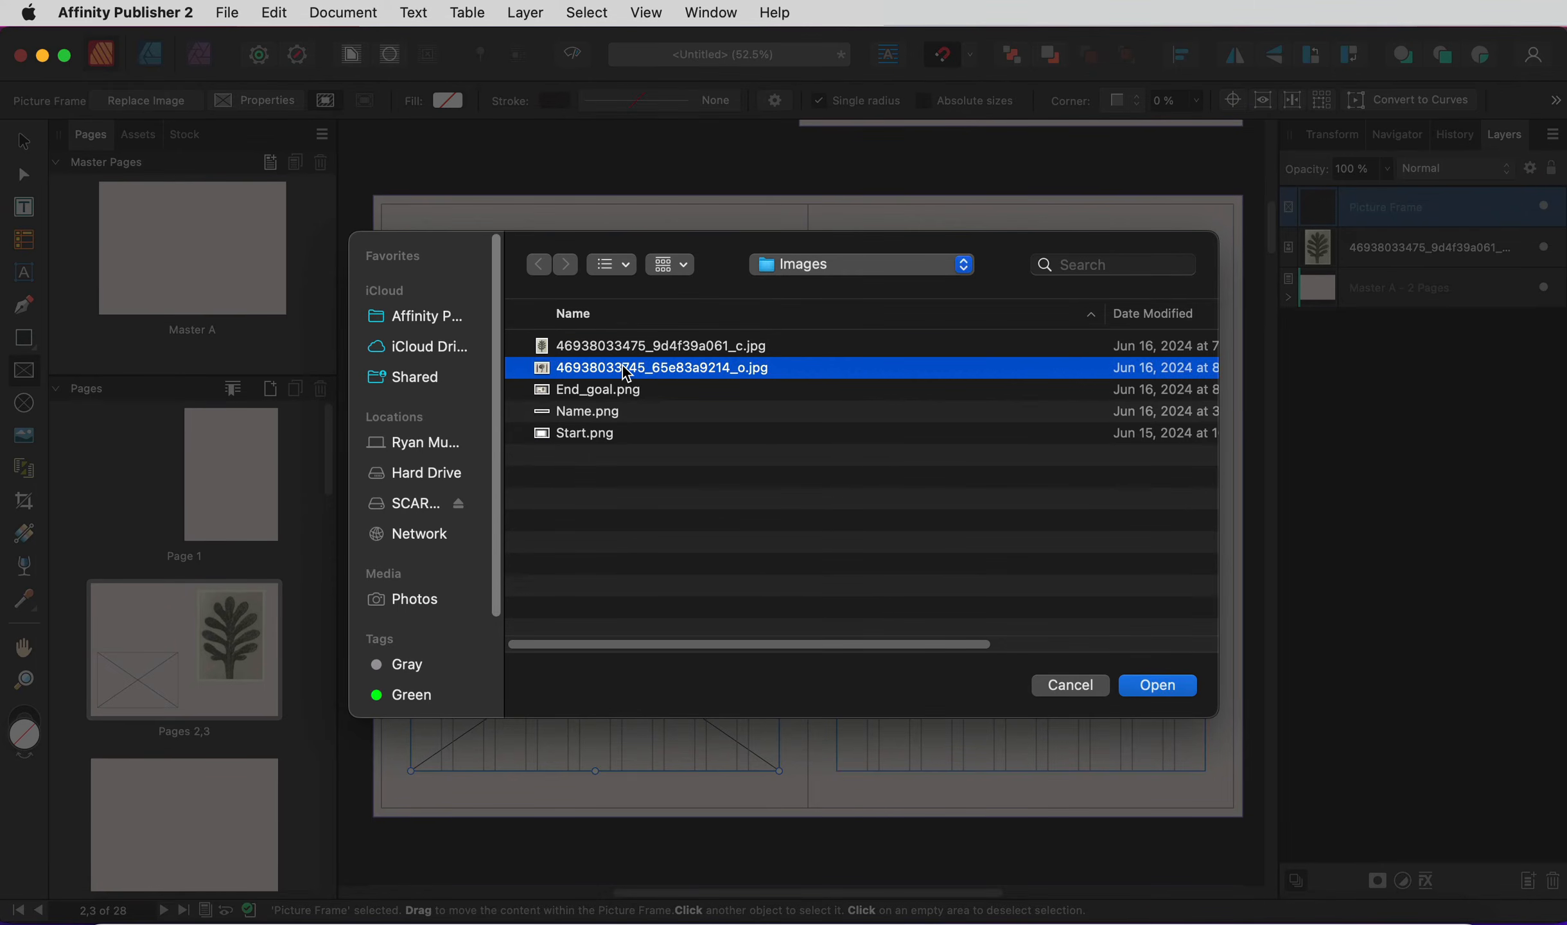
pyautogui.doubleClick(627, 369)
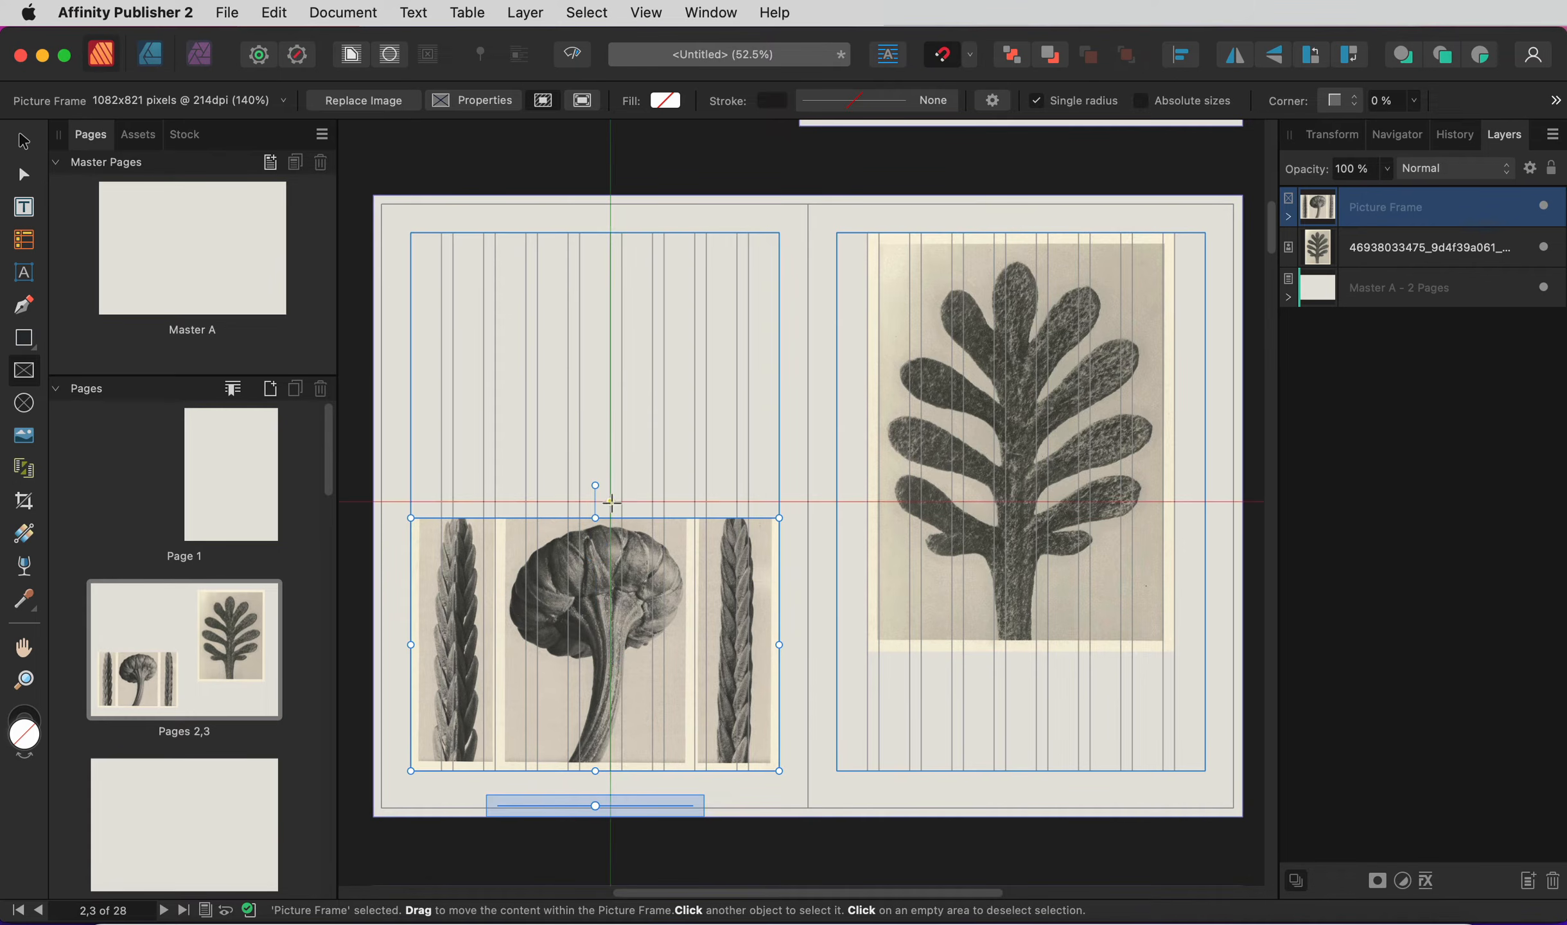
# - Set the picture frame to Scale to Min Fit and raise its upper edge until the whole image spans the margins
pyautogui.click(483, 99)
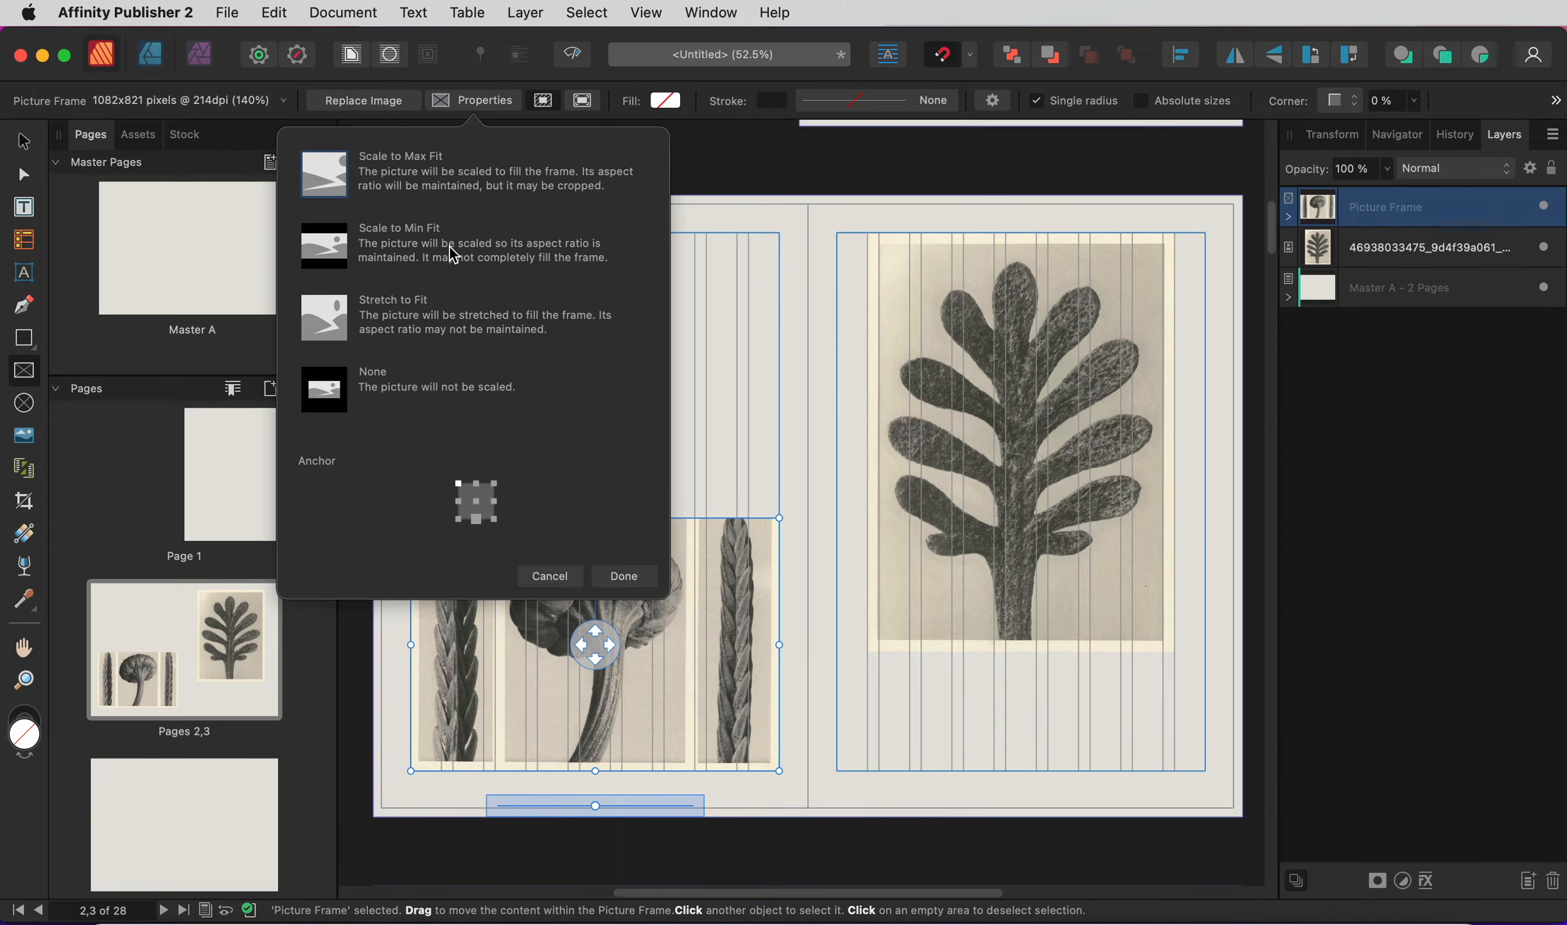
pyautogui.click(336, 245)
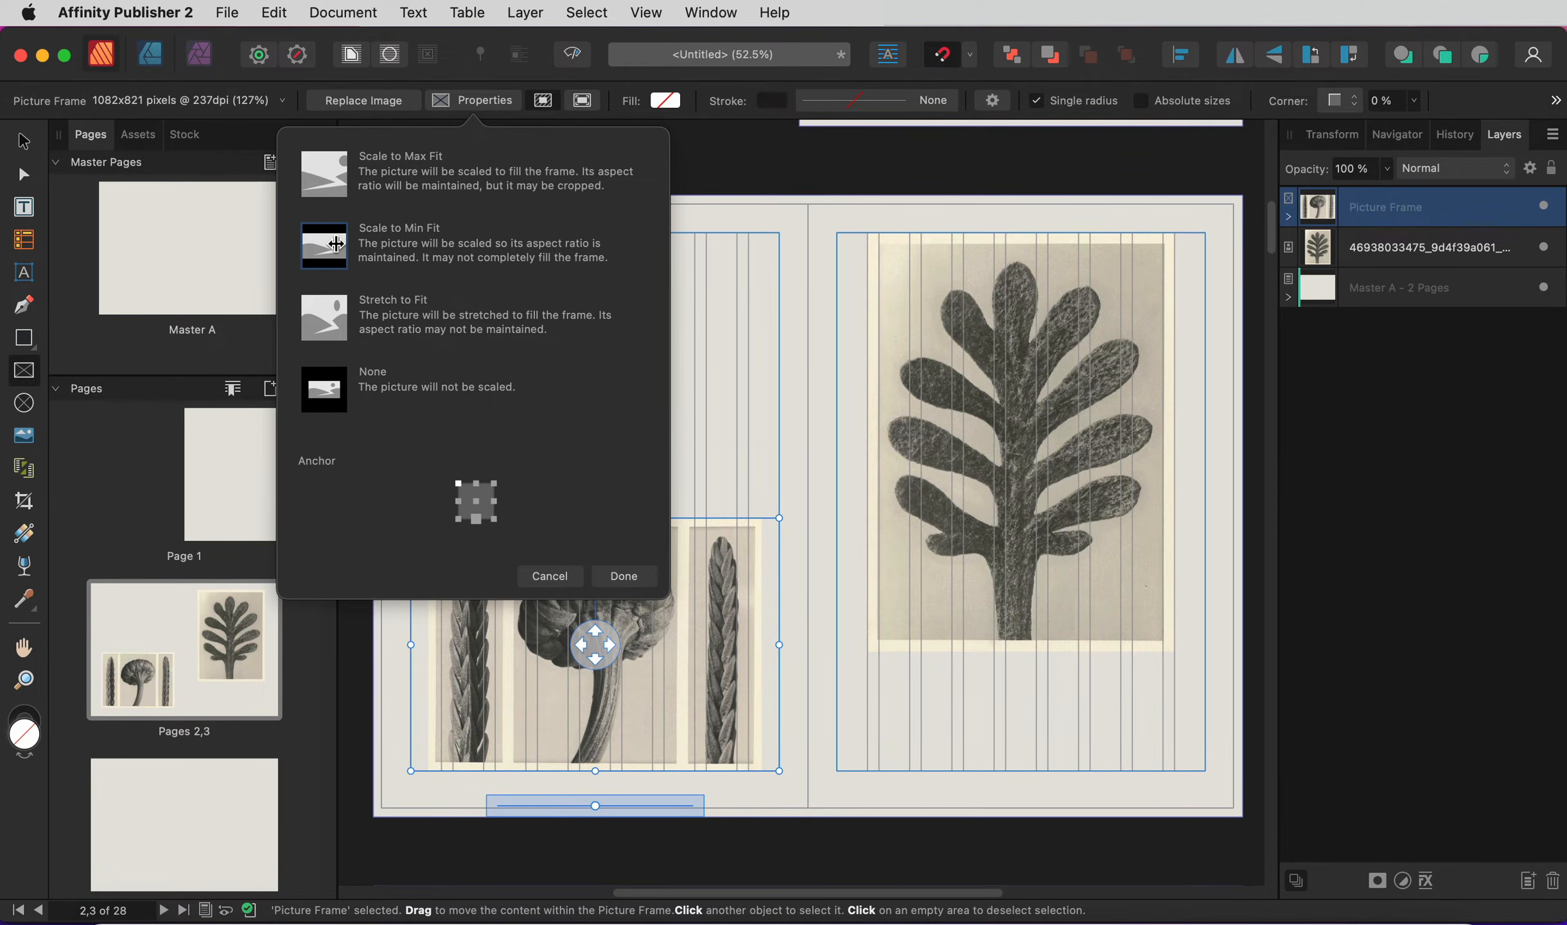
pyautogui.click(624, 576)
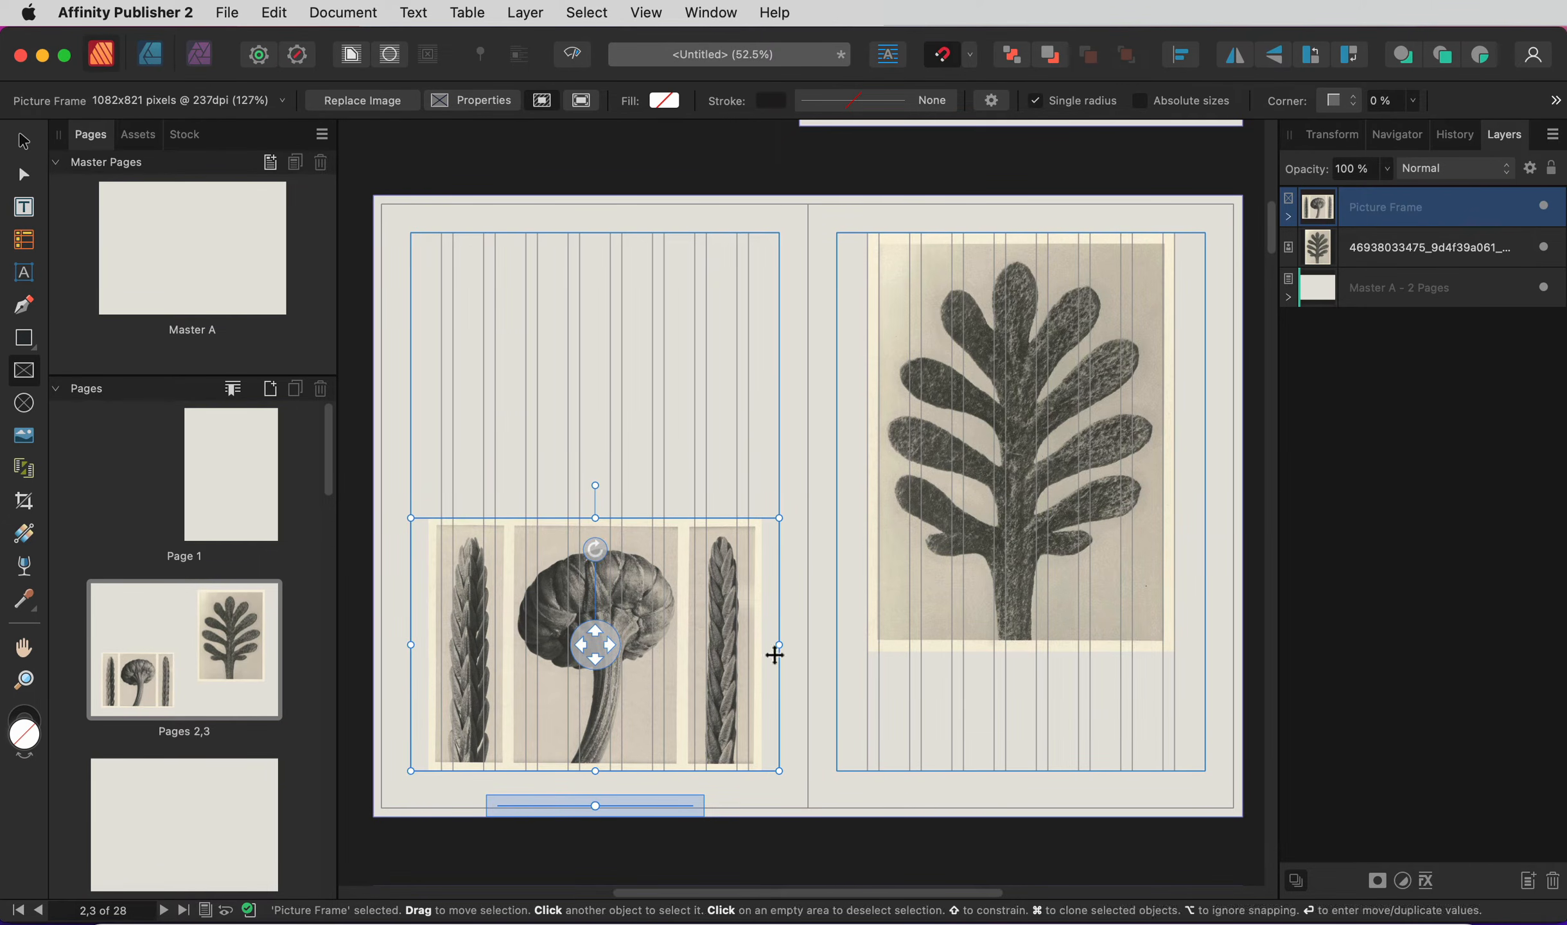
pyautogui.moveTo(771, 645); pyautogui.dragTo(752, 645)
pyautogui.moveTo(749, 517); pyautogui.dragTo(782, 497)
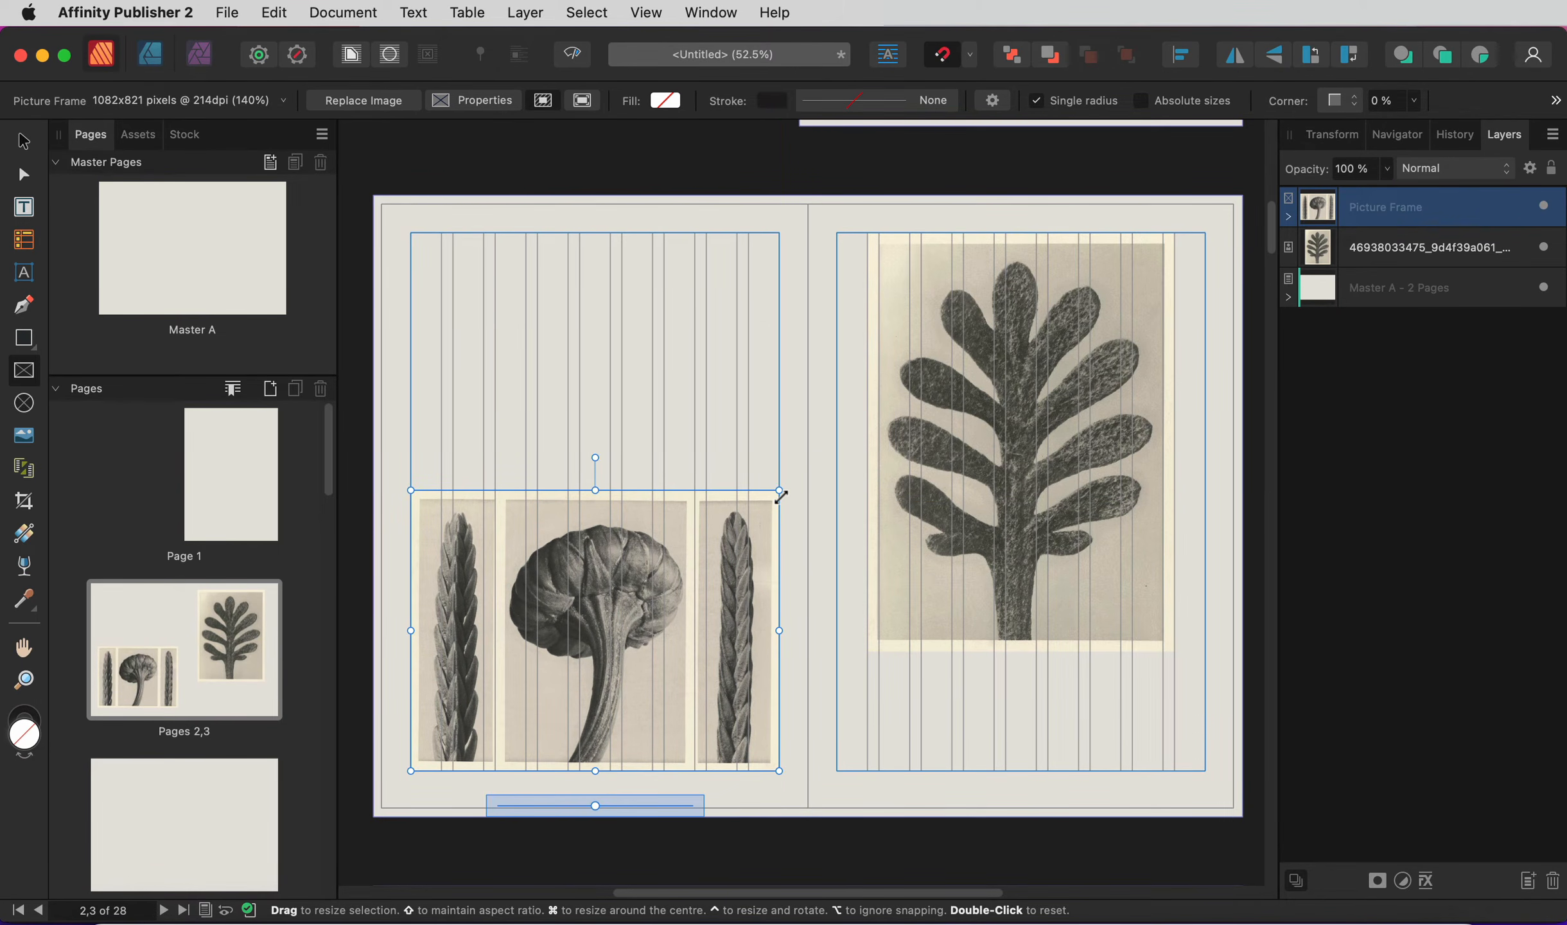
# - Try scaling, moving and rotating the picture inside its frame with the content controls
pyautogui.press('v')
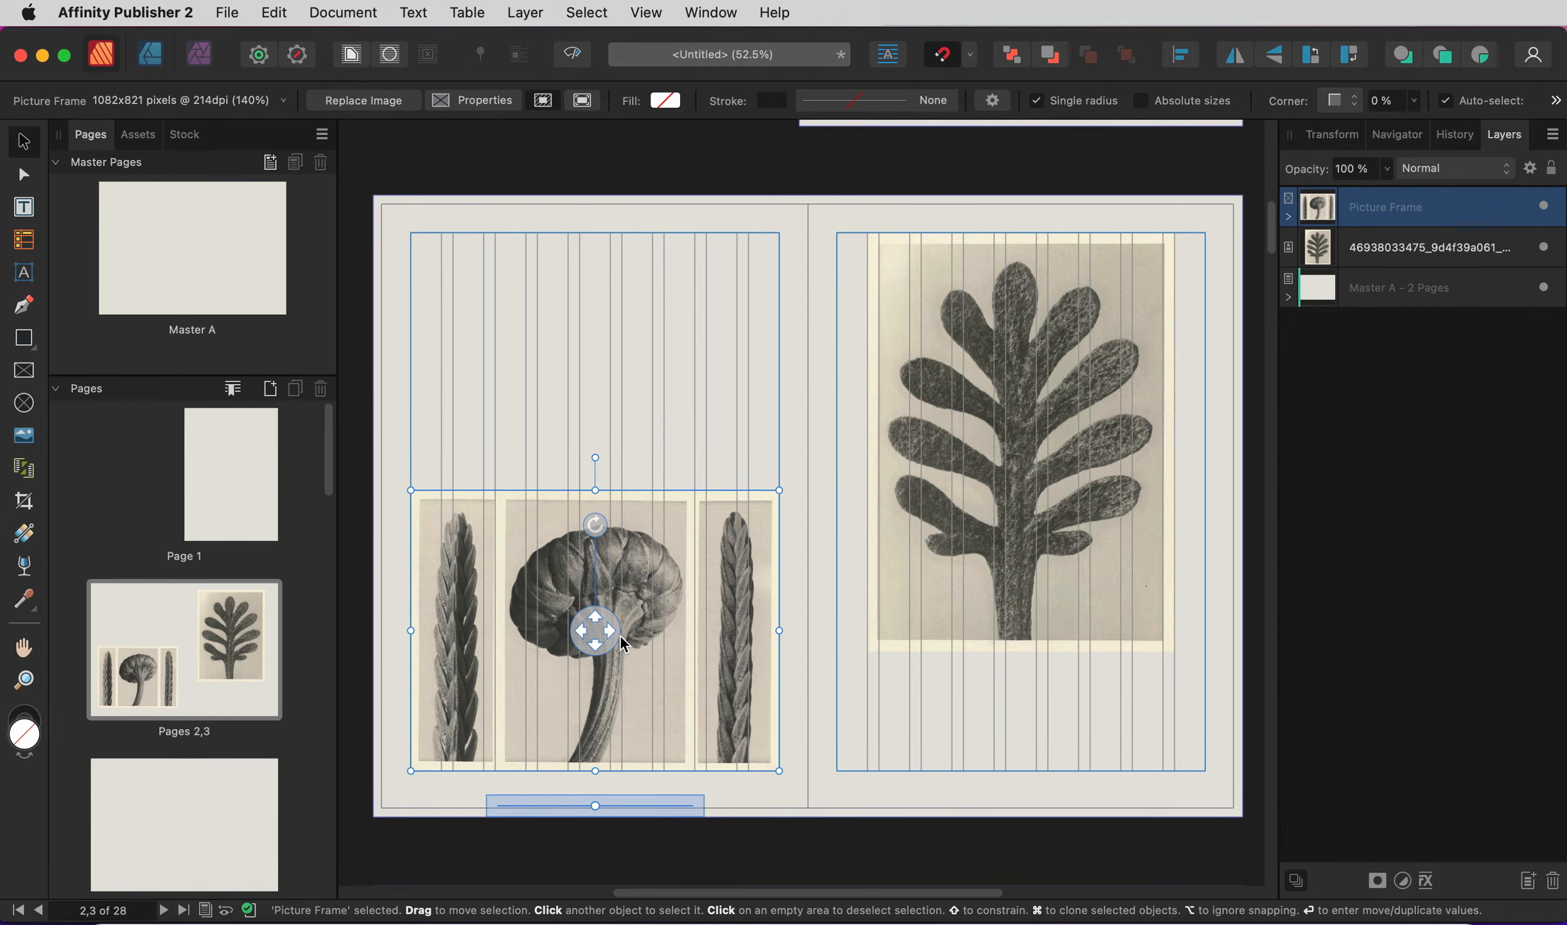
pyautogui.press('Escape')
pyautogui.click(716, 568)
pyautogui.moveTo(596, 805)
pyautogui.mouseDown()
pyautogui.moveTo(580, 807)
pyautogui.moveTo(618, 797)
pyautogui.moveTo(555, 811)
pyautogui.moveTo(614, 807)
pyautogui.mouseUp()
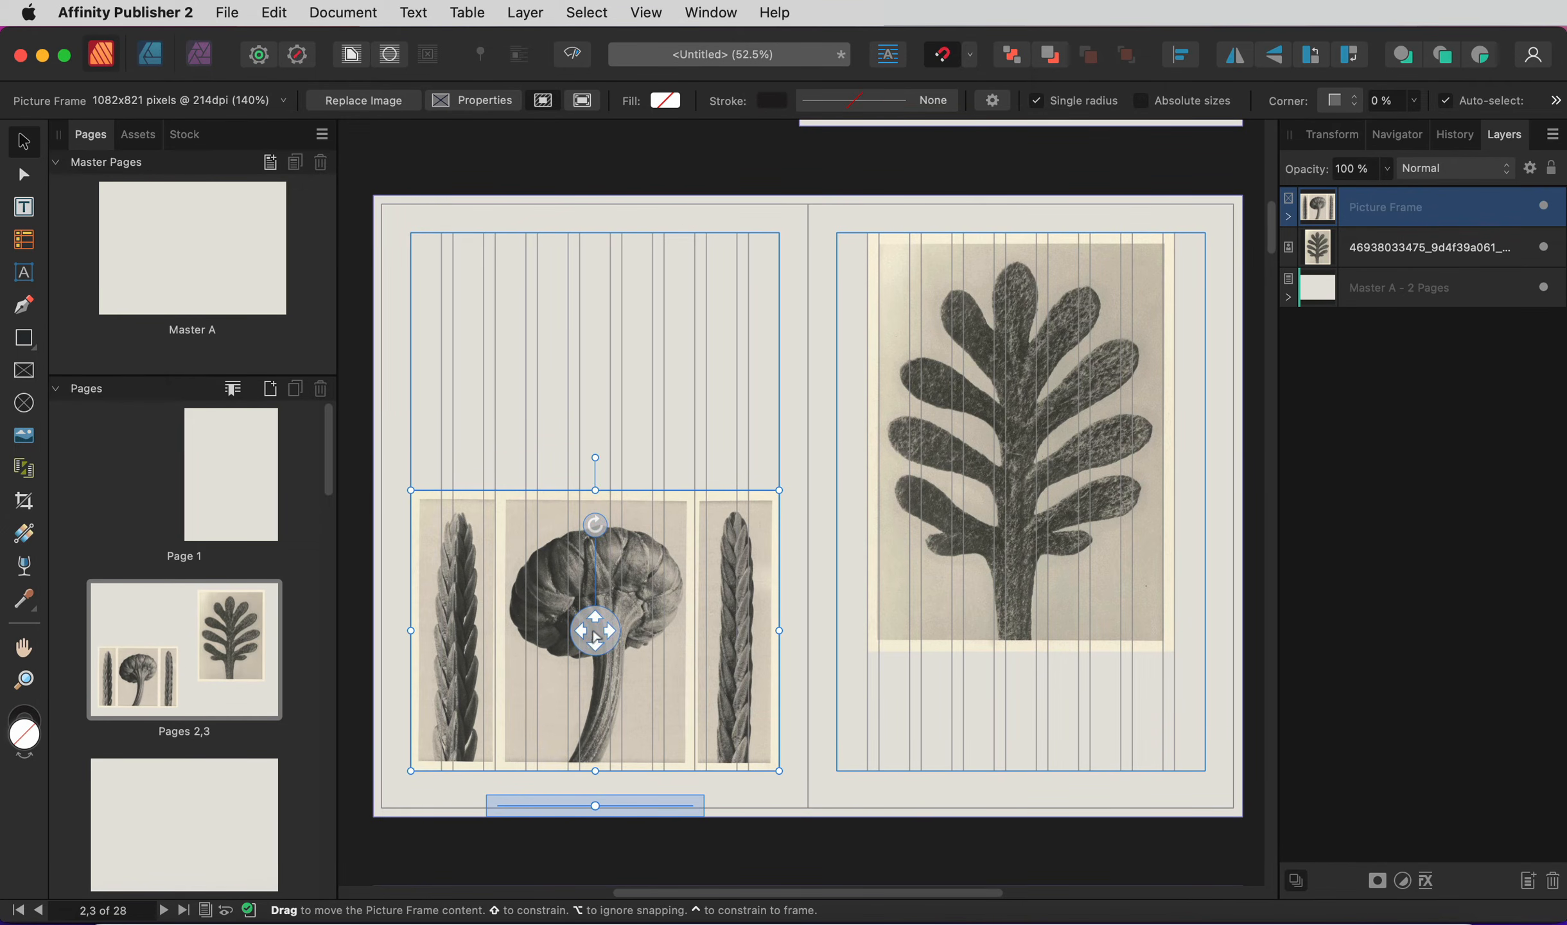
pyautogui.moveTo(593, 639)
pyautogui.mouseDown()
pyautogui.moveTo(637, 648)
pyautogui.moveTo(575, 605)
pyautogui.moveTo(585, 651)
pyautogui.mouseUp()
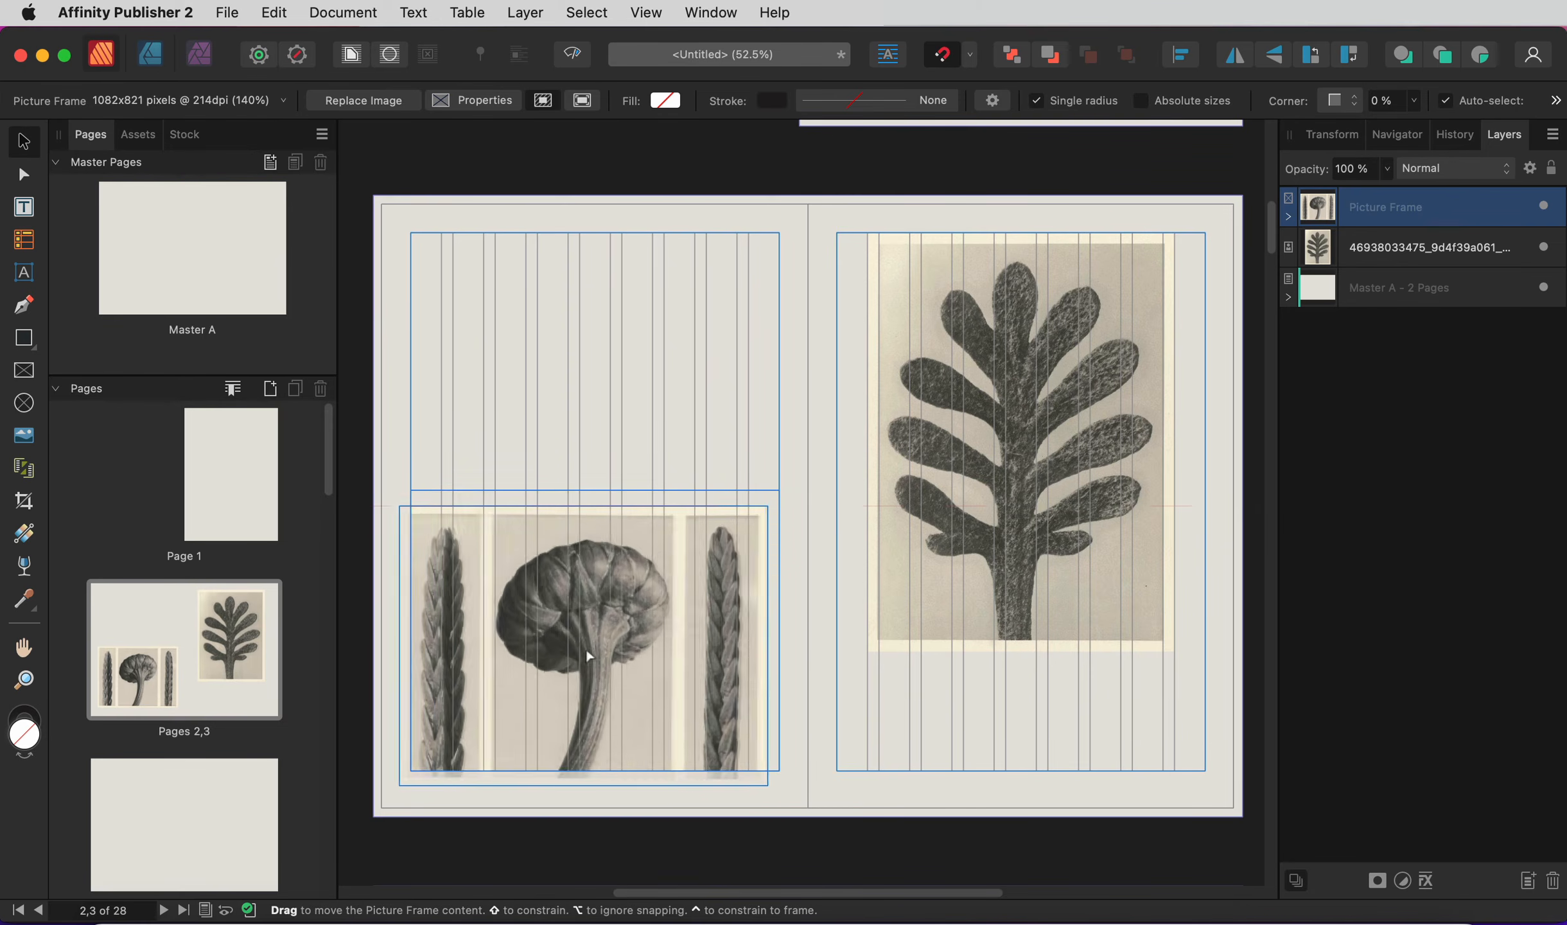
pyautogui.moveTo(596, 522)
pyautogui.mouseDown()
pyautogui.moveTo(634, 550)
pyautogui.moveTo(605, 521)
pyautogui.mouseUp()
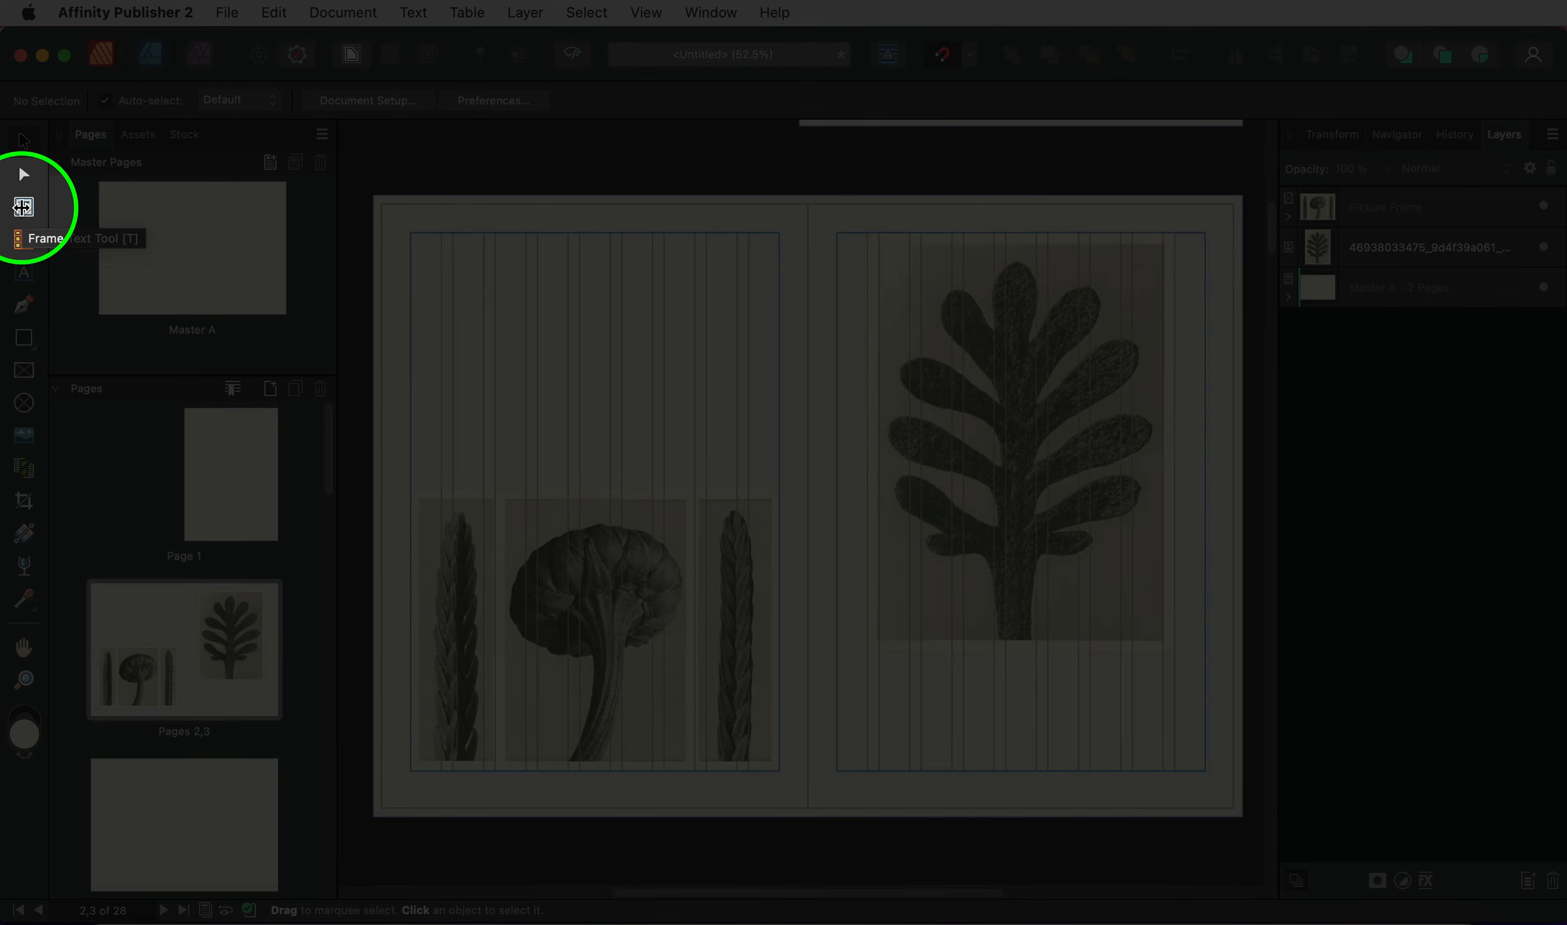
# - Draw a margin-wide text frame at the top of the left-hand page and enter "Art Forms in Plants (1928)"
pyautogui.click(23, 207)
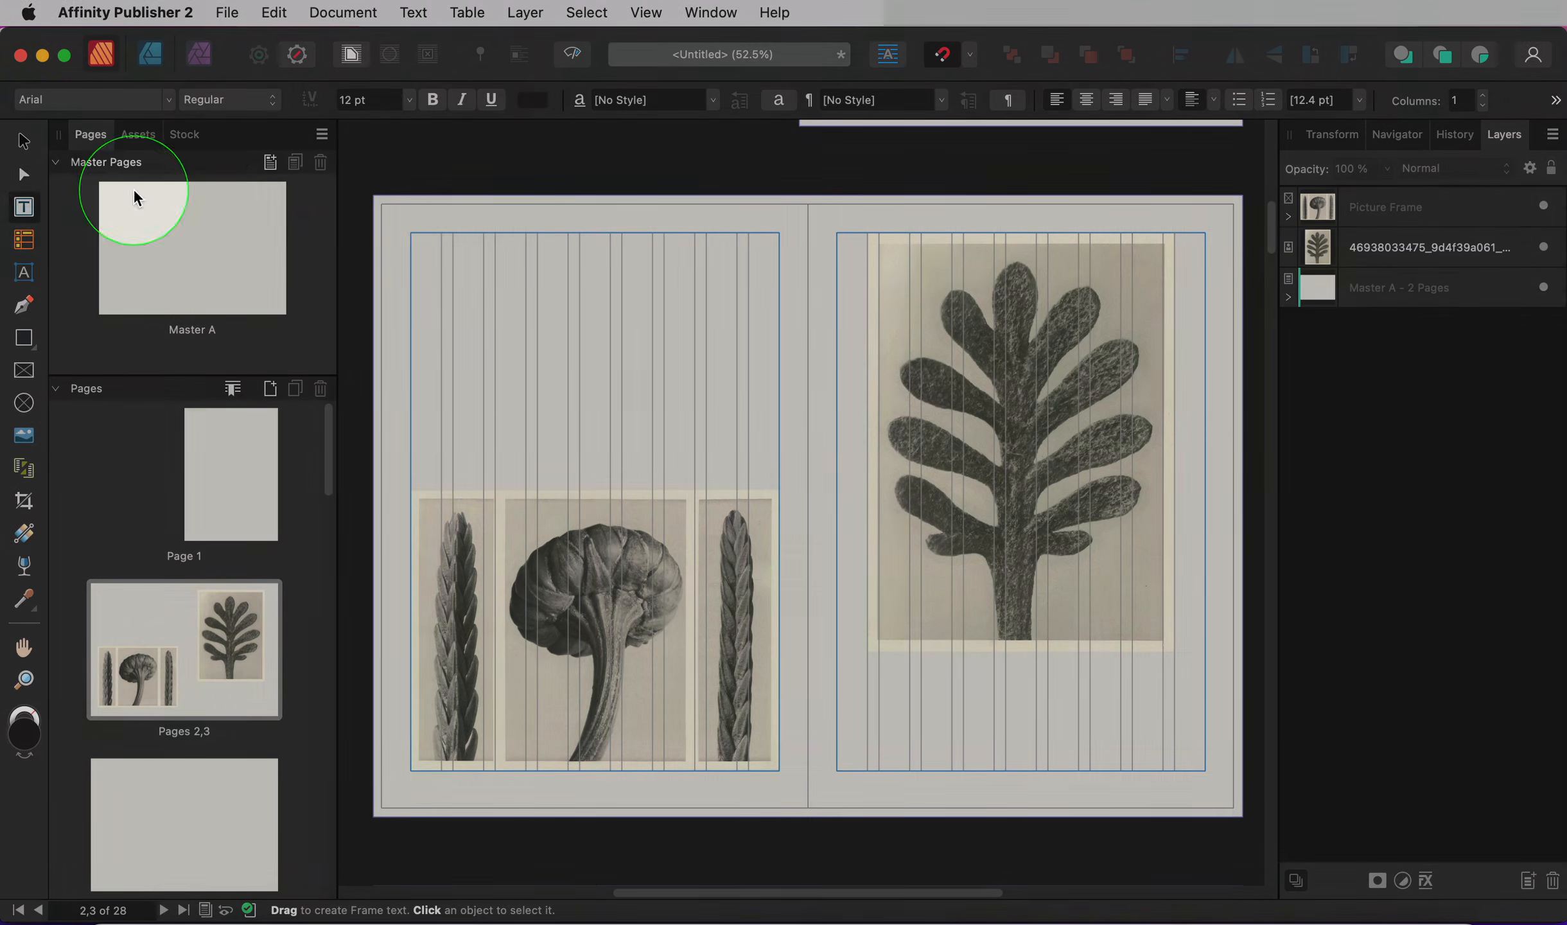
pyautogui.moveTo(411, 232); pyautogui.dragTo(780, 405)
pyautogui.write('A')
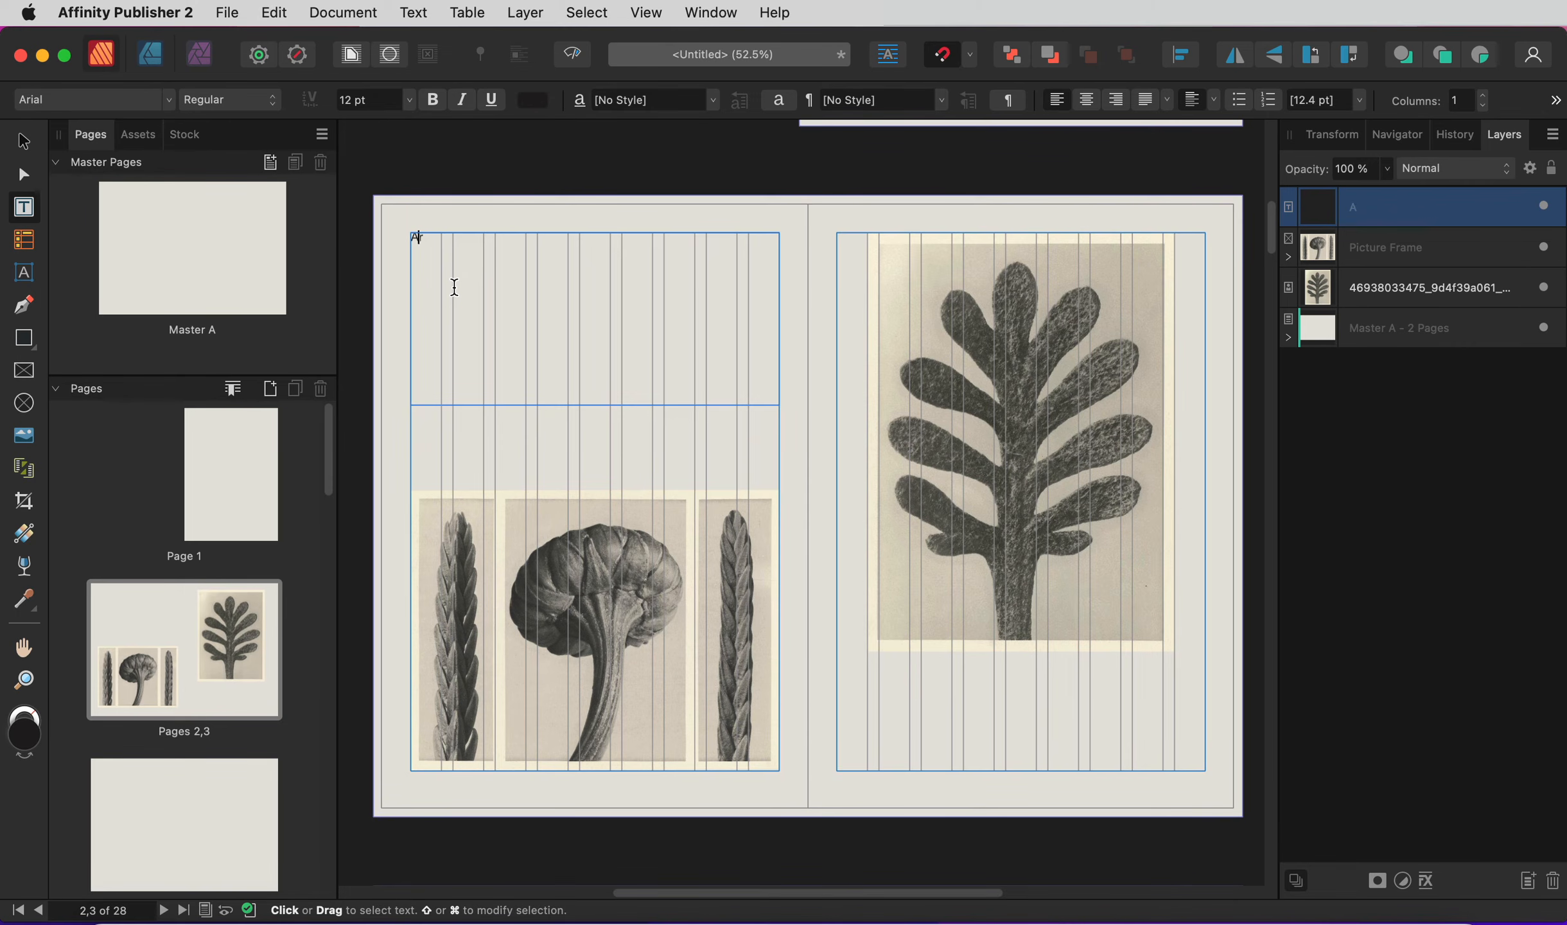
pyautogui.write('rt Forms in Plants')
pyautogui.press('Escape')
pyautogui.write('(1928)')
# - Set the whole title "Art Forms in Plants (1928)" in the Perfectly Nineties font at 55 pt
pyautogui.press('super+a')
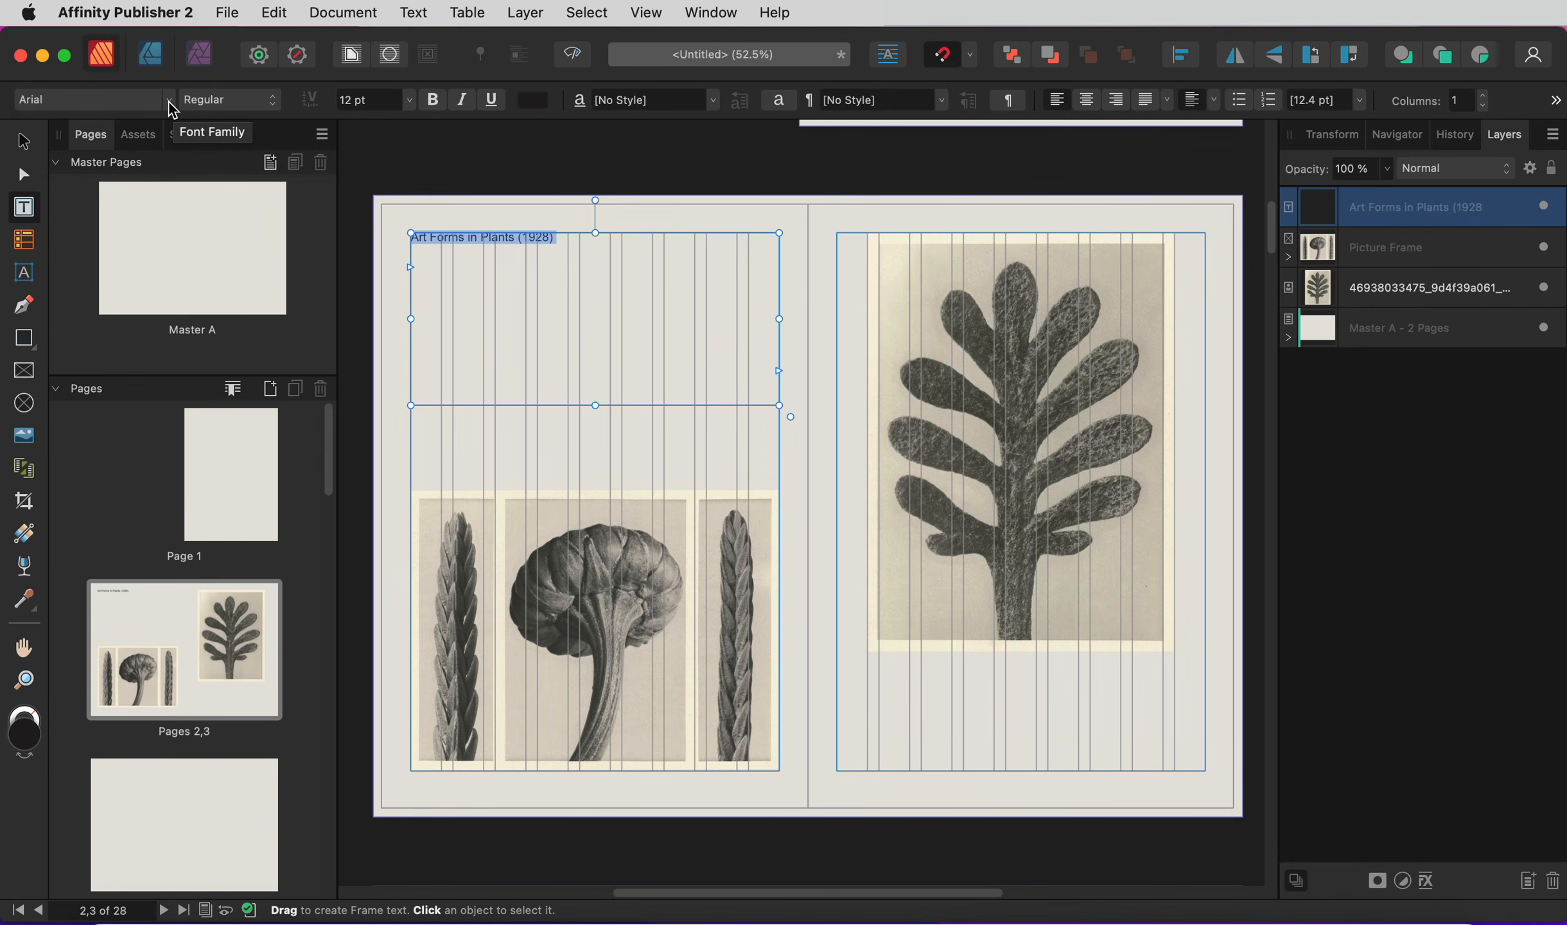
pyautogui.click(169, 102)
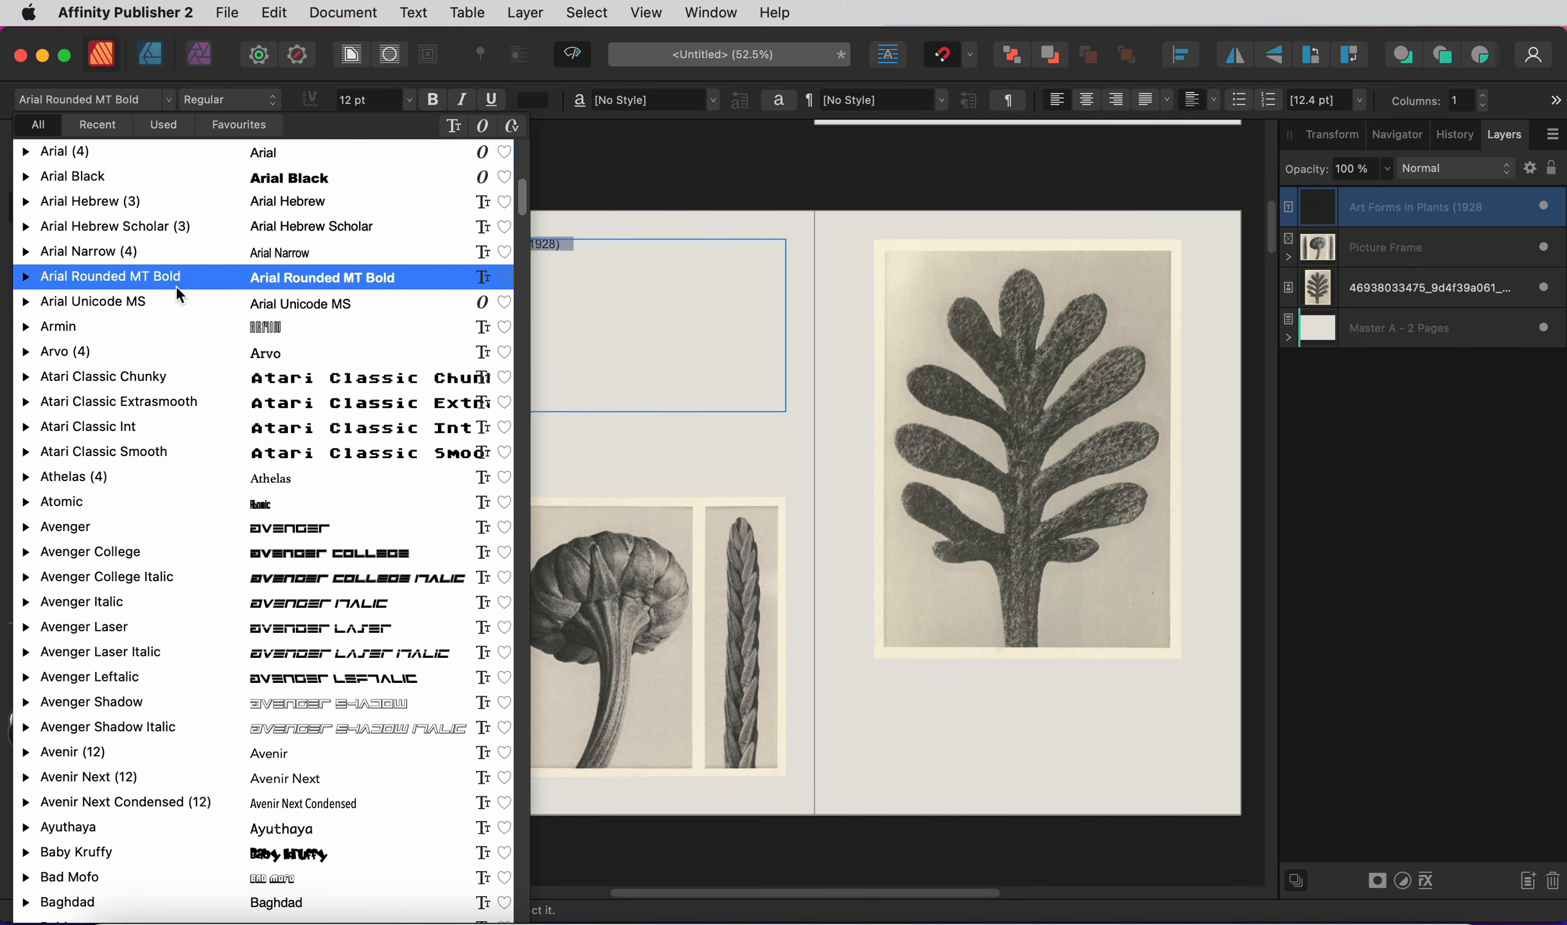
pyautogui.scroll(-10, 175, 284)
pyautogui.scroll(-20, 176, 290)
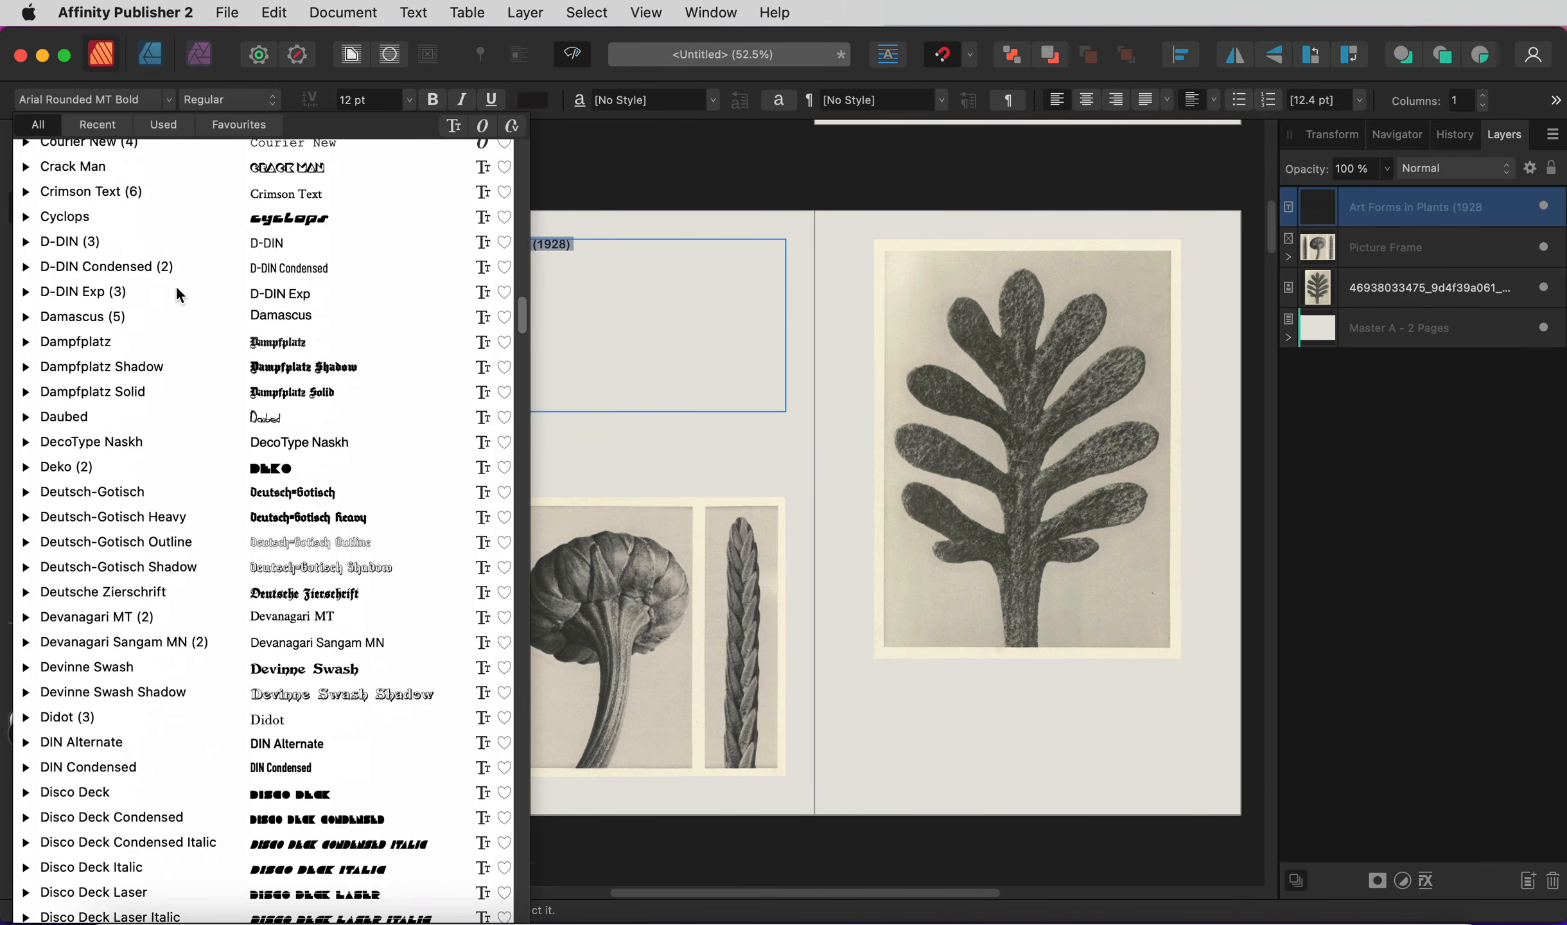
pyautogui.scroll(-20, 178, 295)
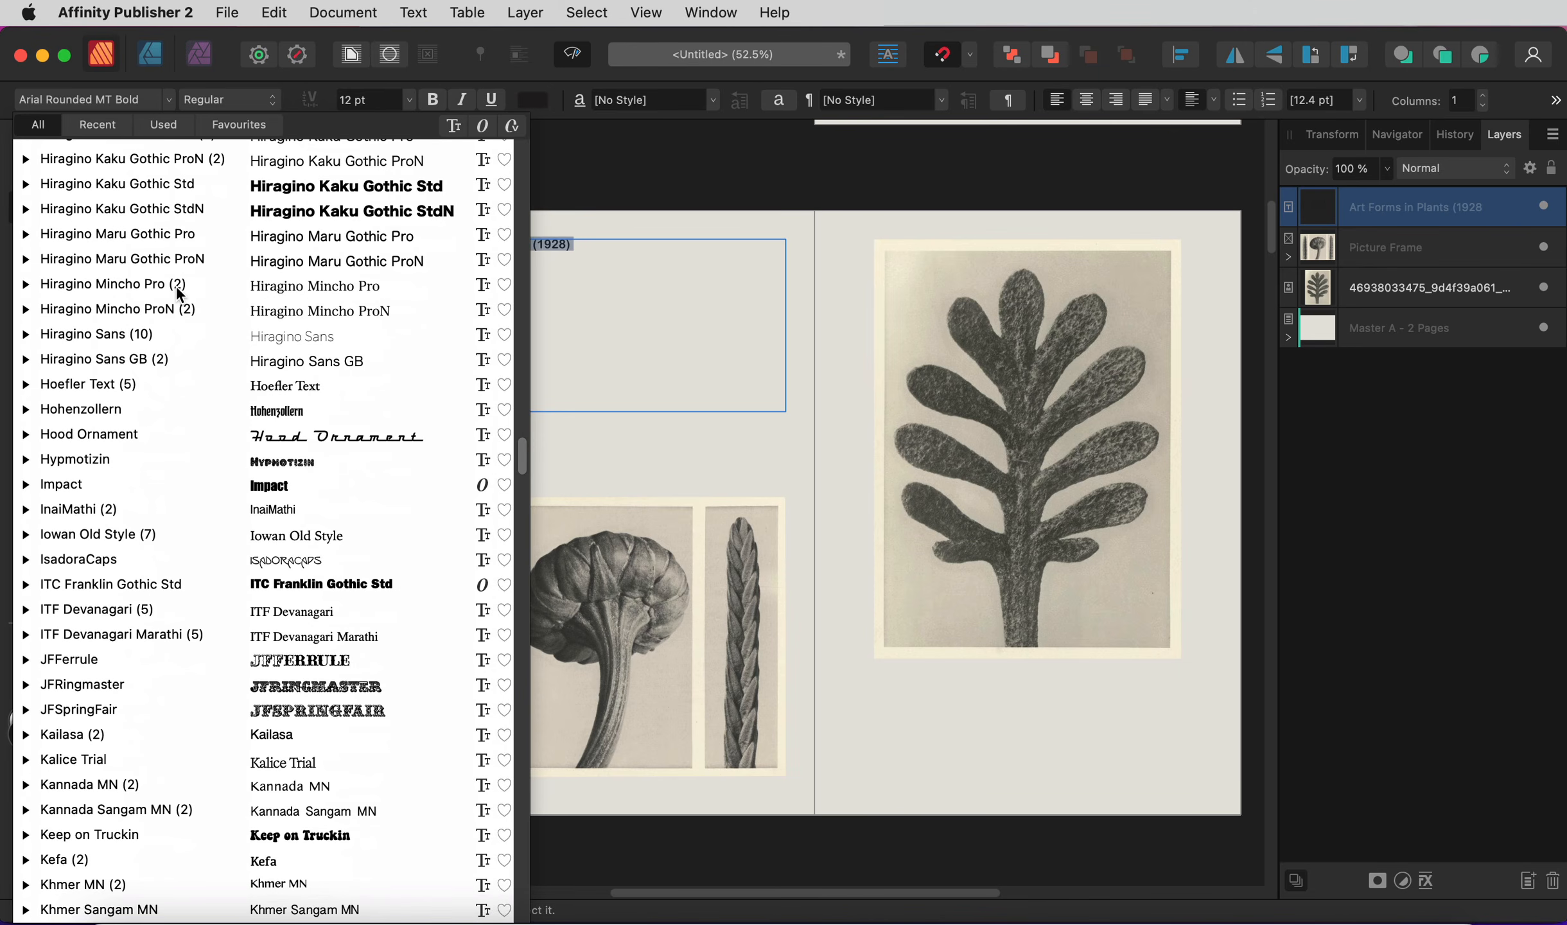
pyautogui.scroll(-20, 177, 294)
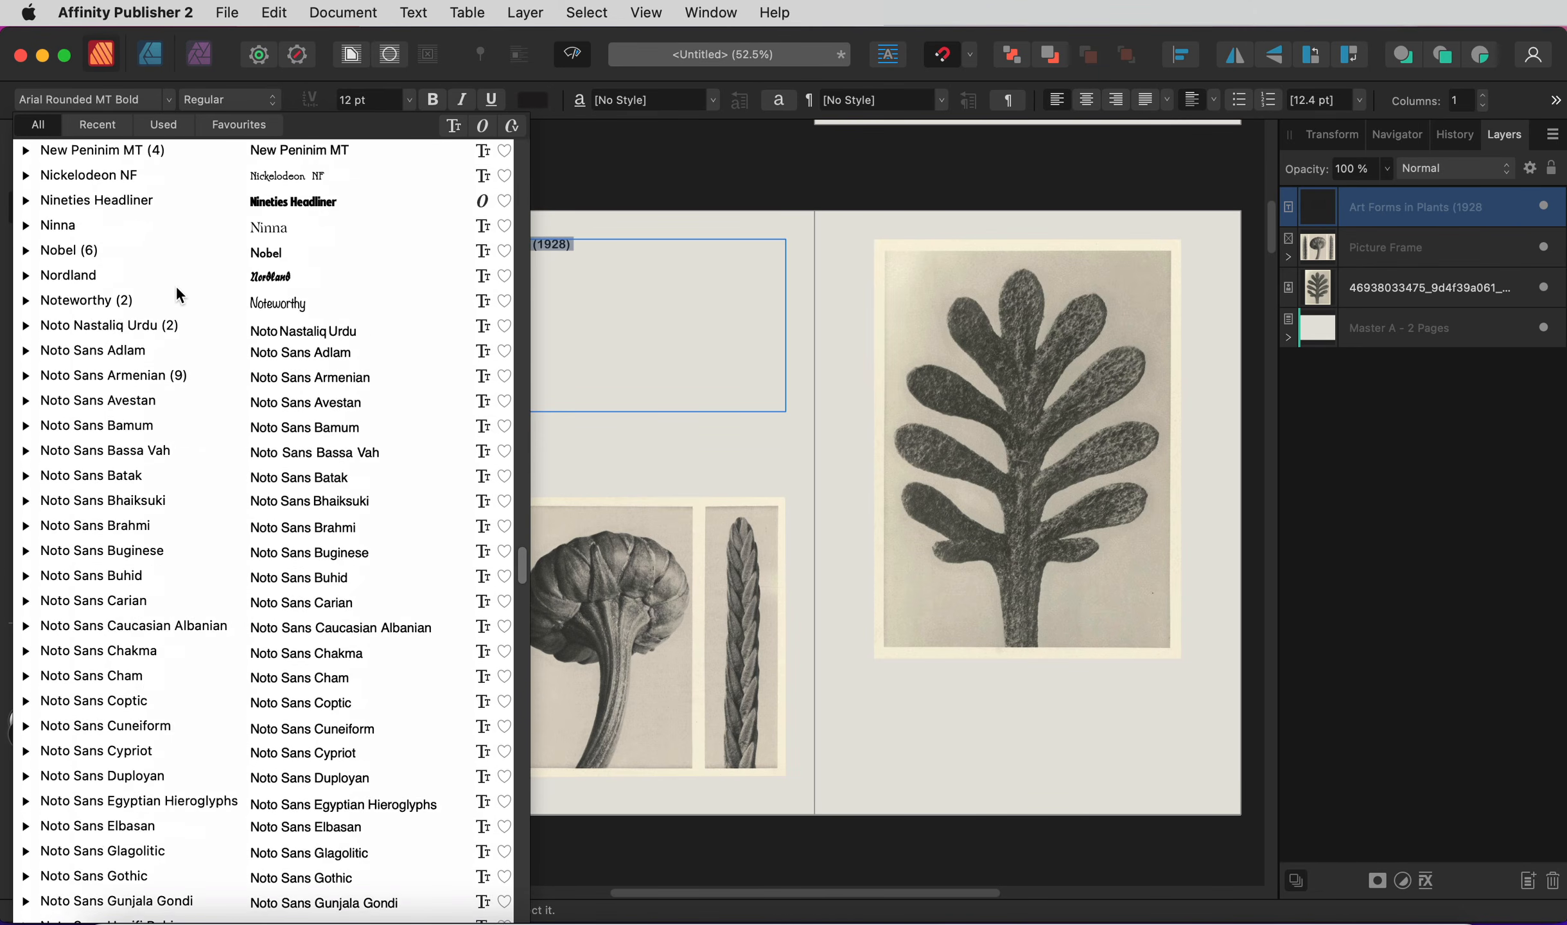
pyautogui.scroll(-15, 178, 294)
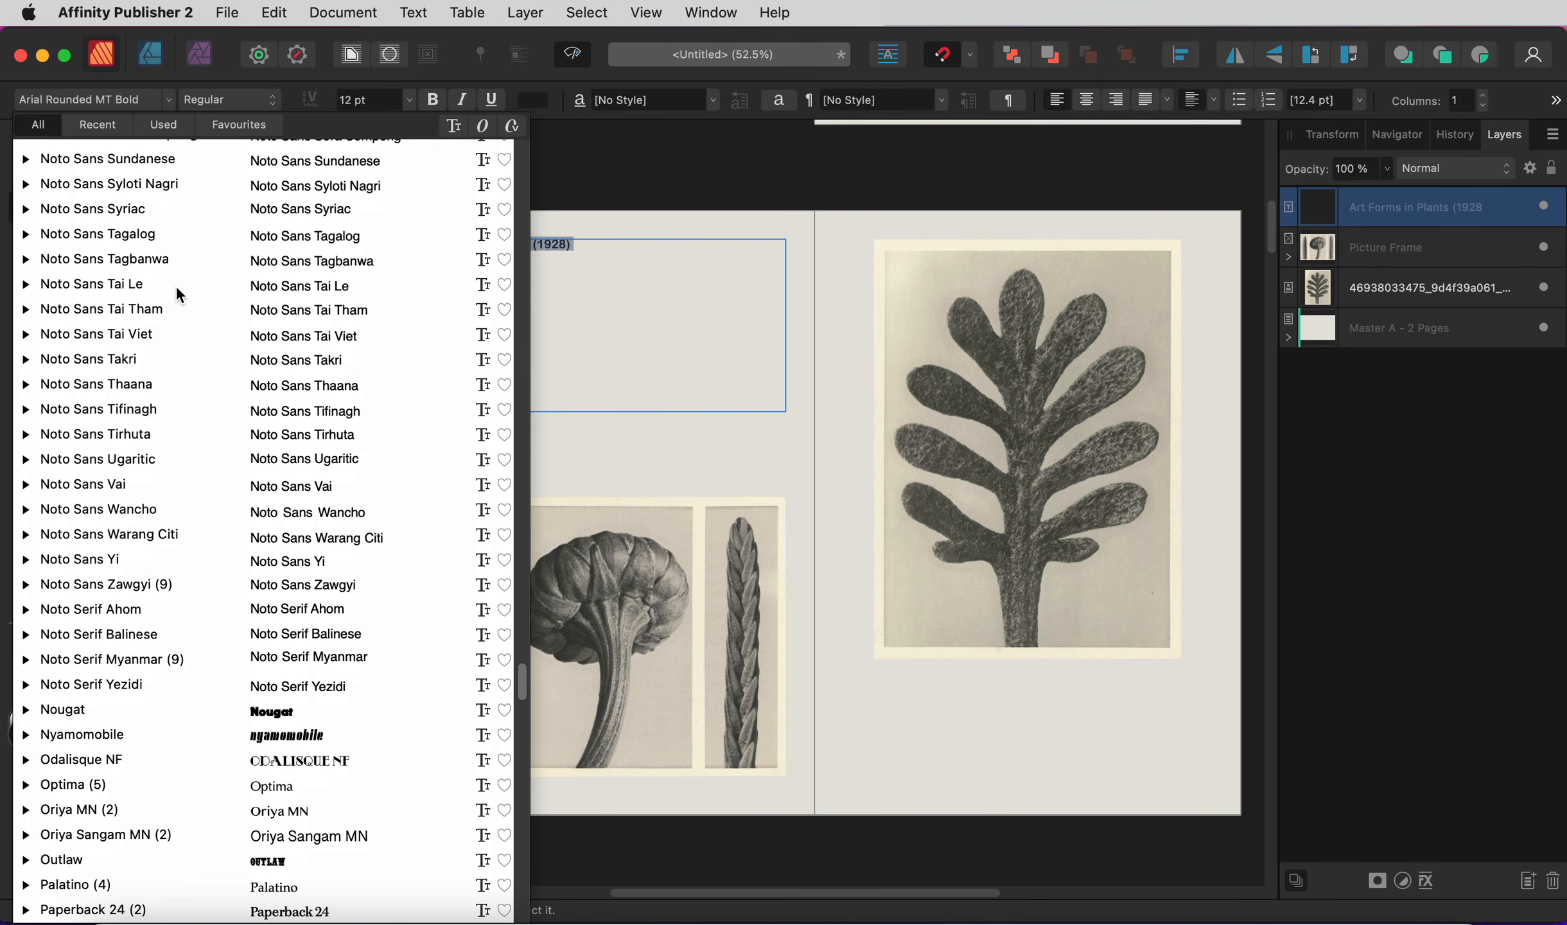
pyautogui.scroll(-10, 175, 284)
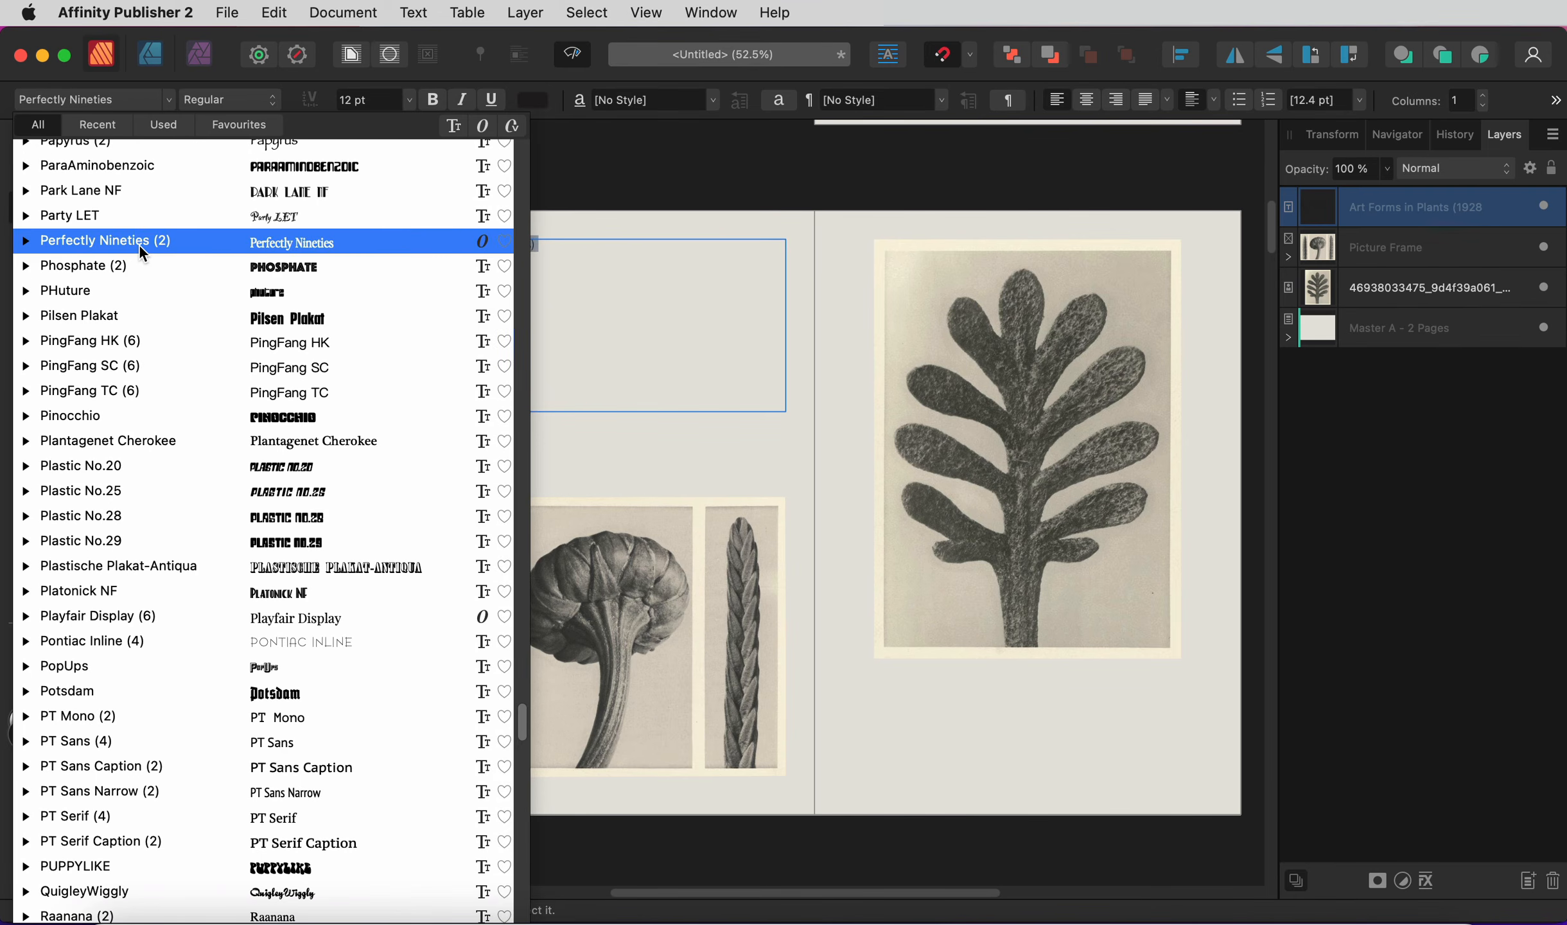
pyautogui.click(139, 245)
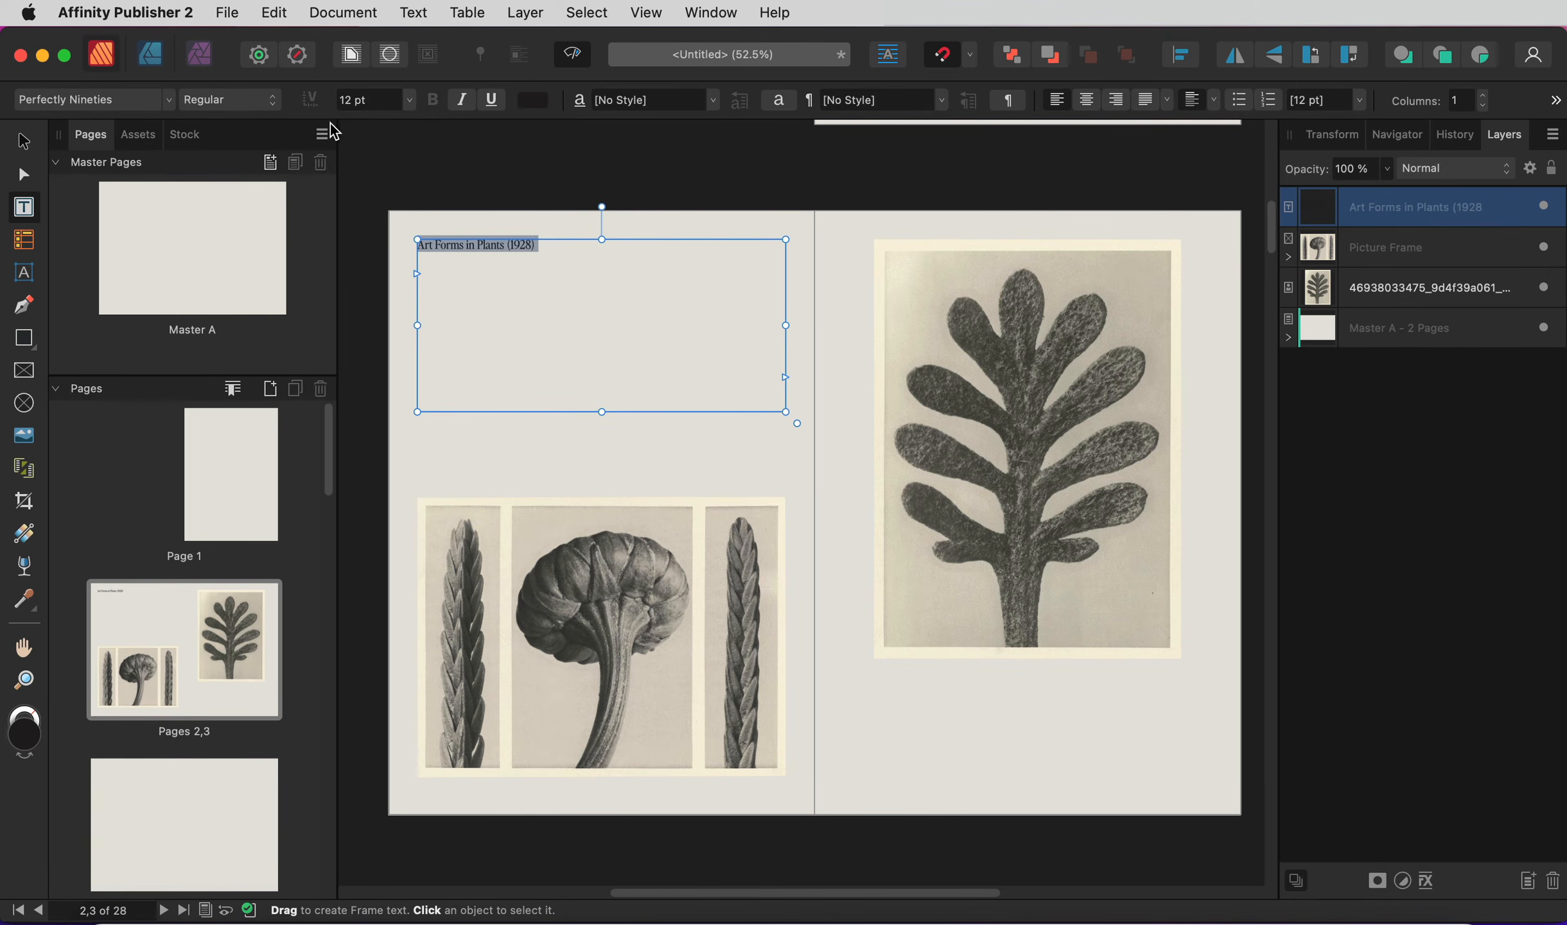
pyautogui.click(373, 99)
pyautogui.write('55')
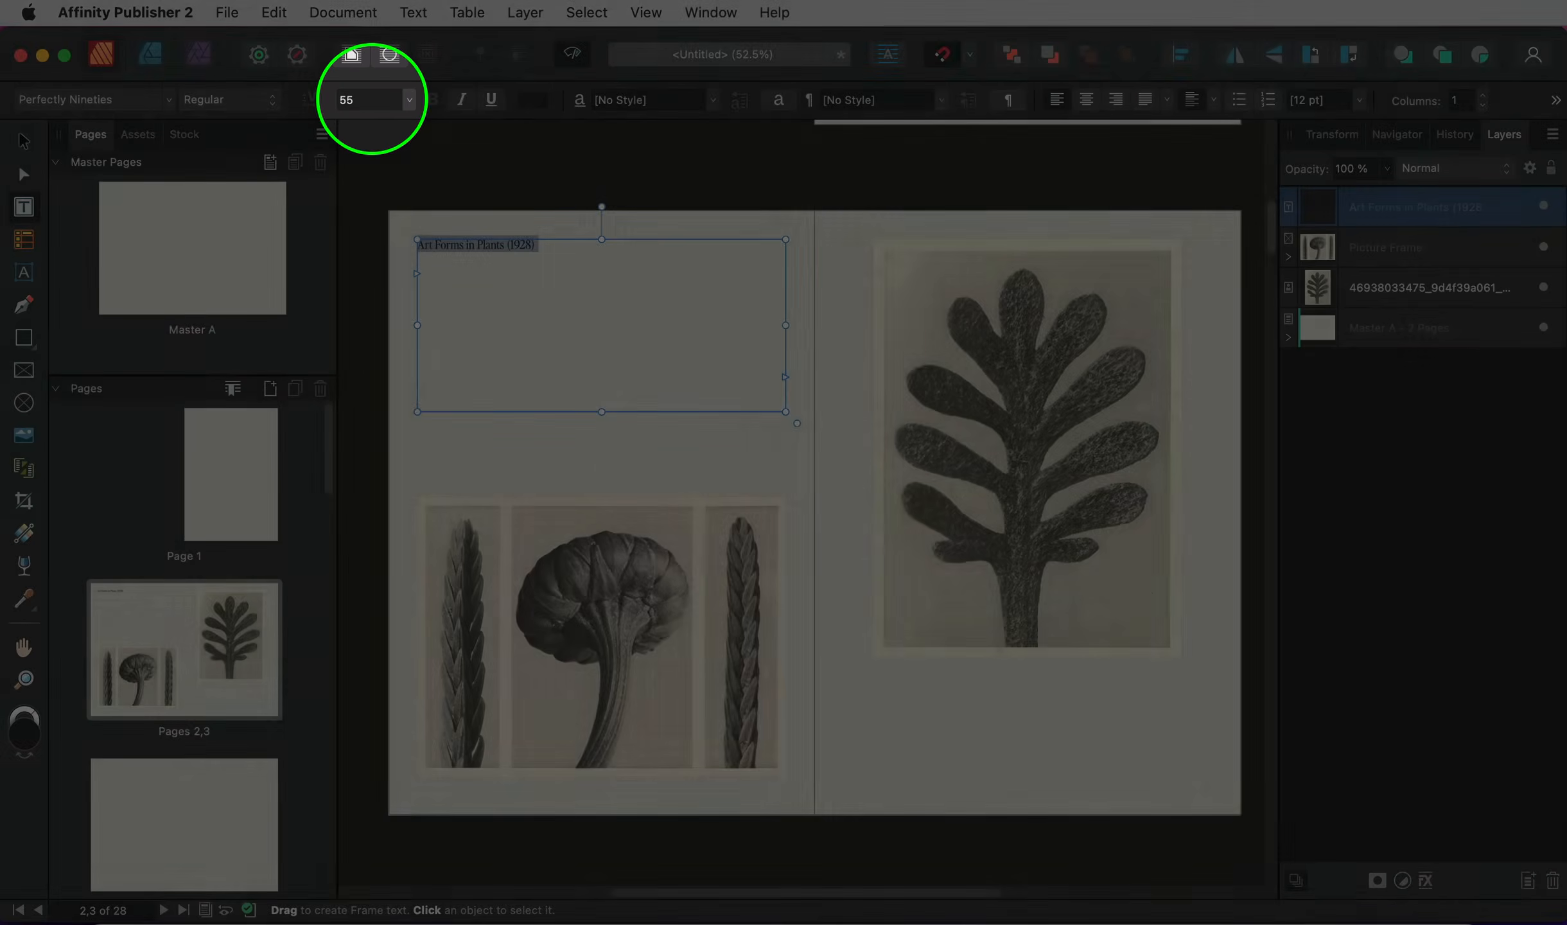
pyautogui.press('Return')
# - Italicise the words "in Plants" in the title and centre the title within its frame
pyautogui.click(647, 263)
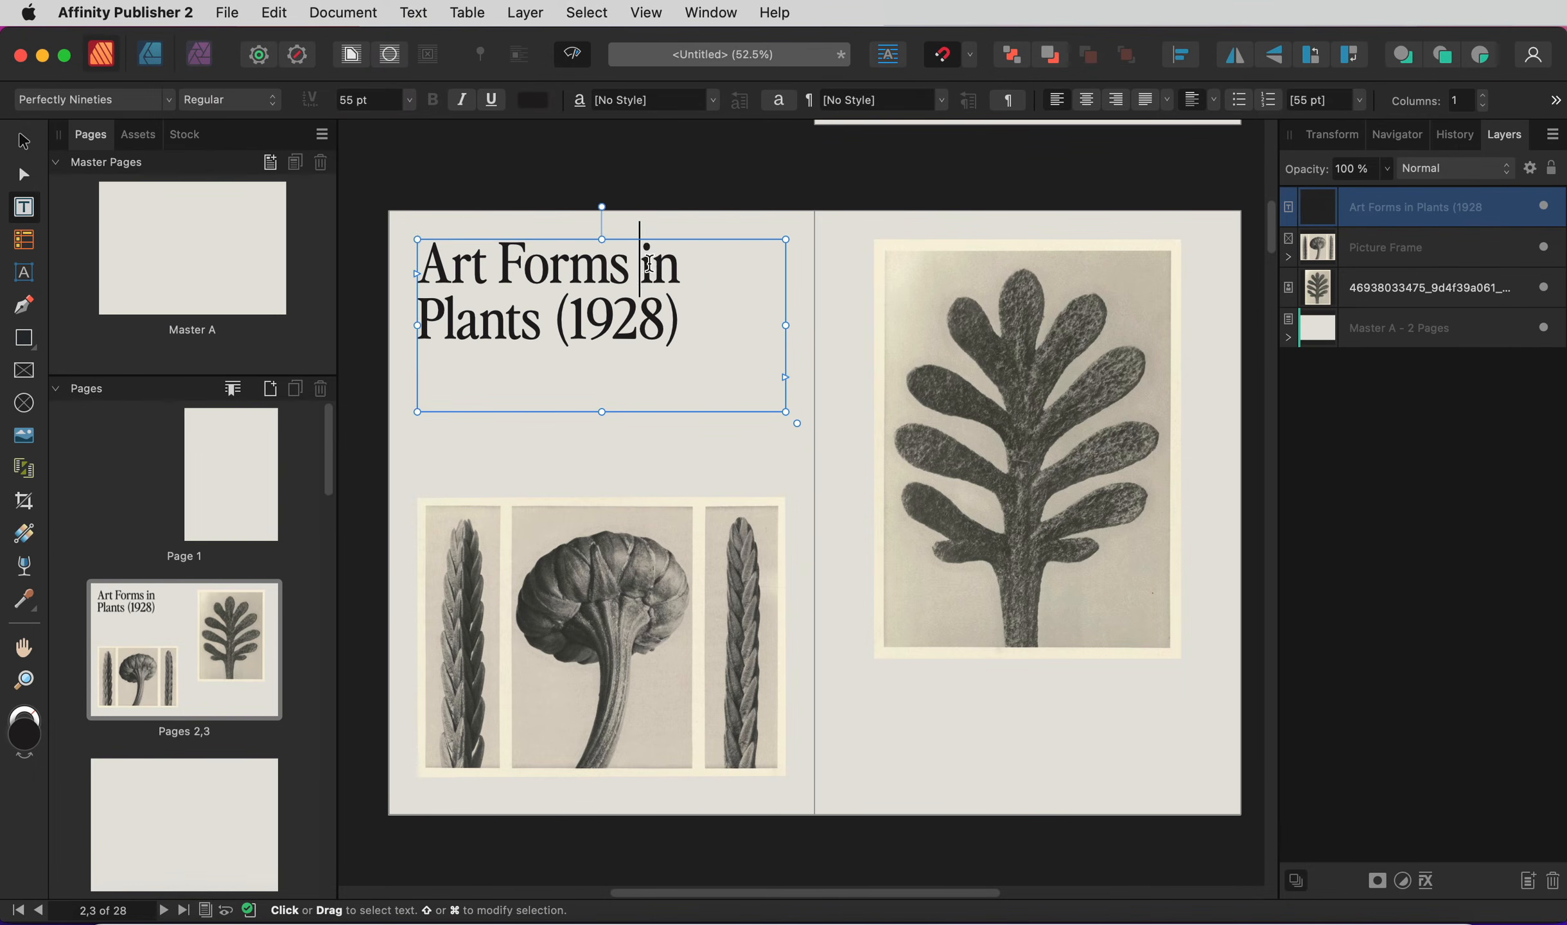
pyautogui.moveTo(641, 263); pyautogui.dragTo(542, 324)
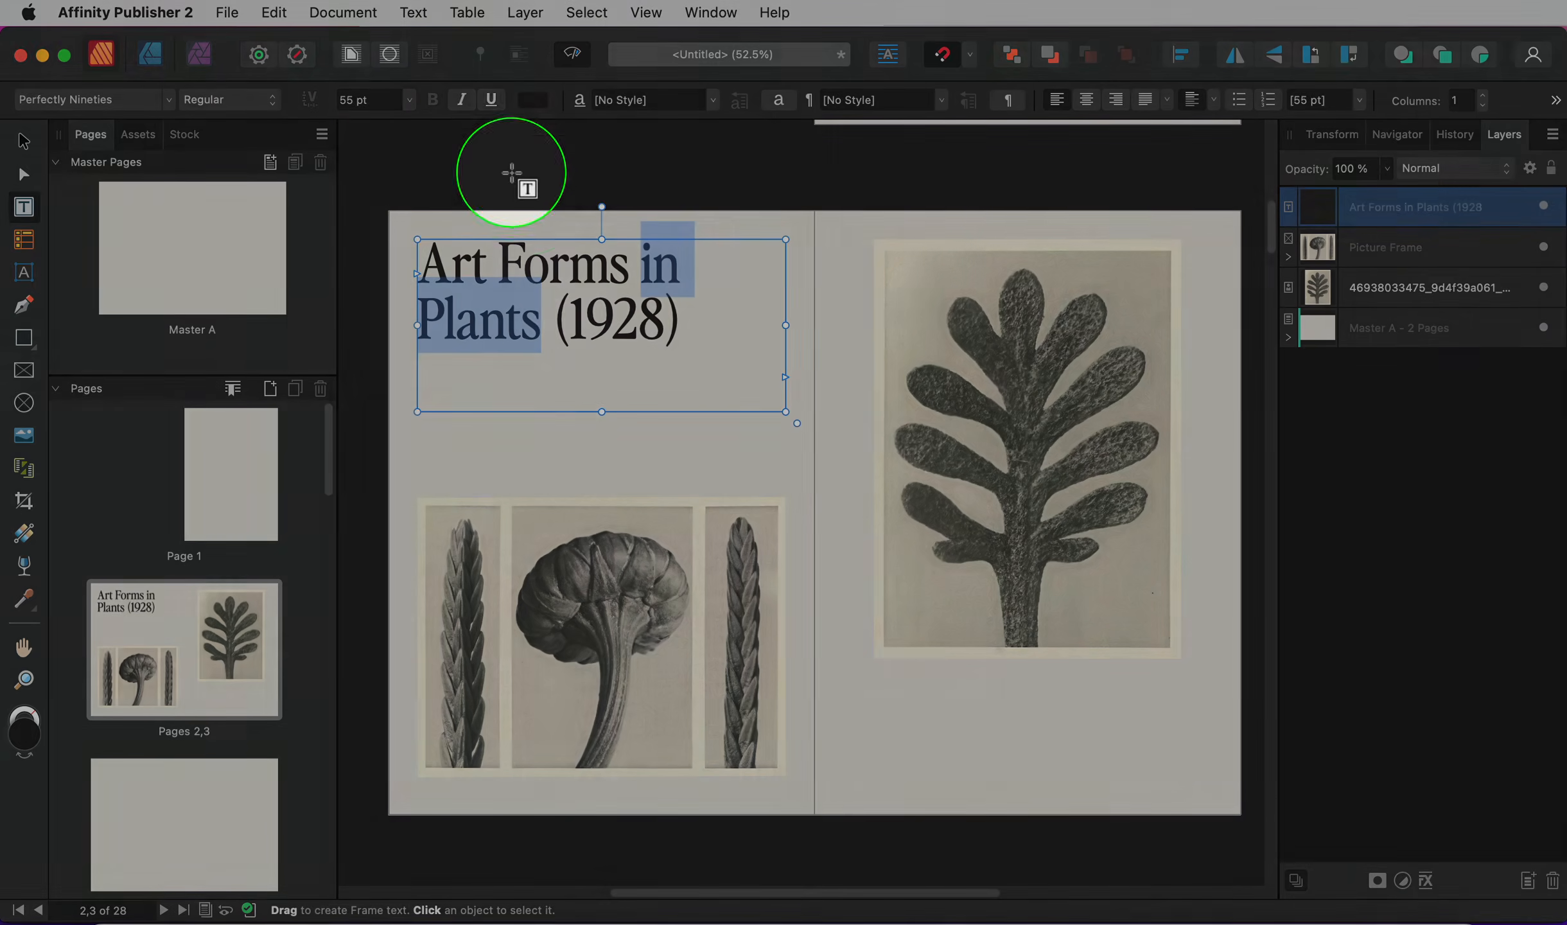
pyautogui.click(462, 101)
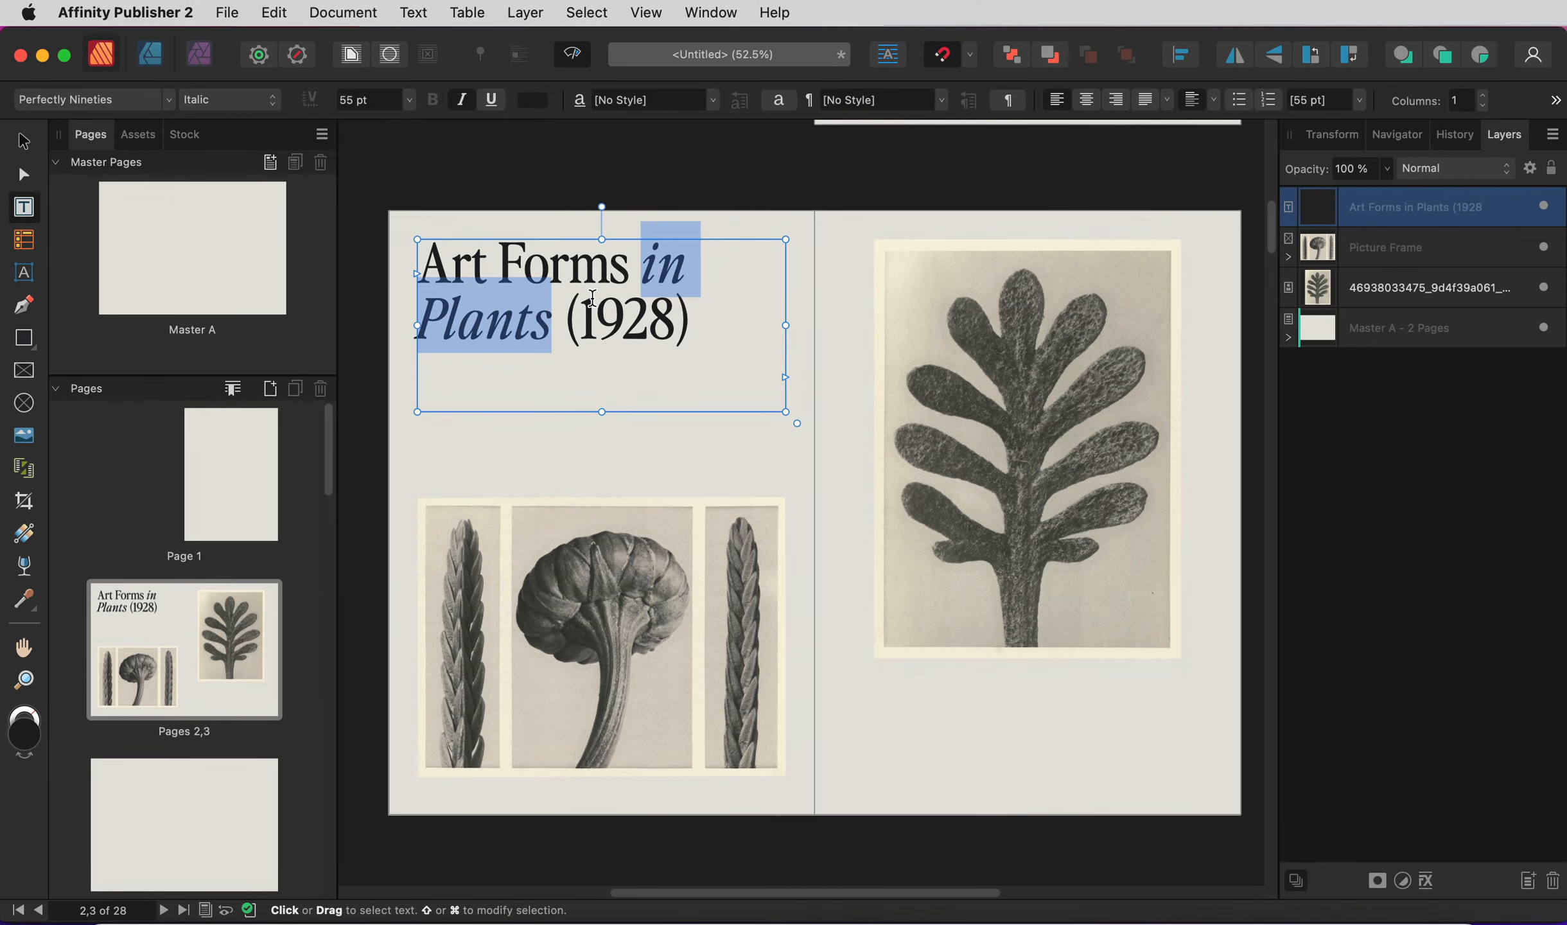
pyautogui.click(592, 299)
pyautogui.click(1090, 100)
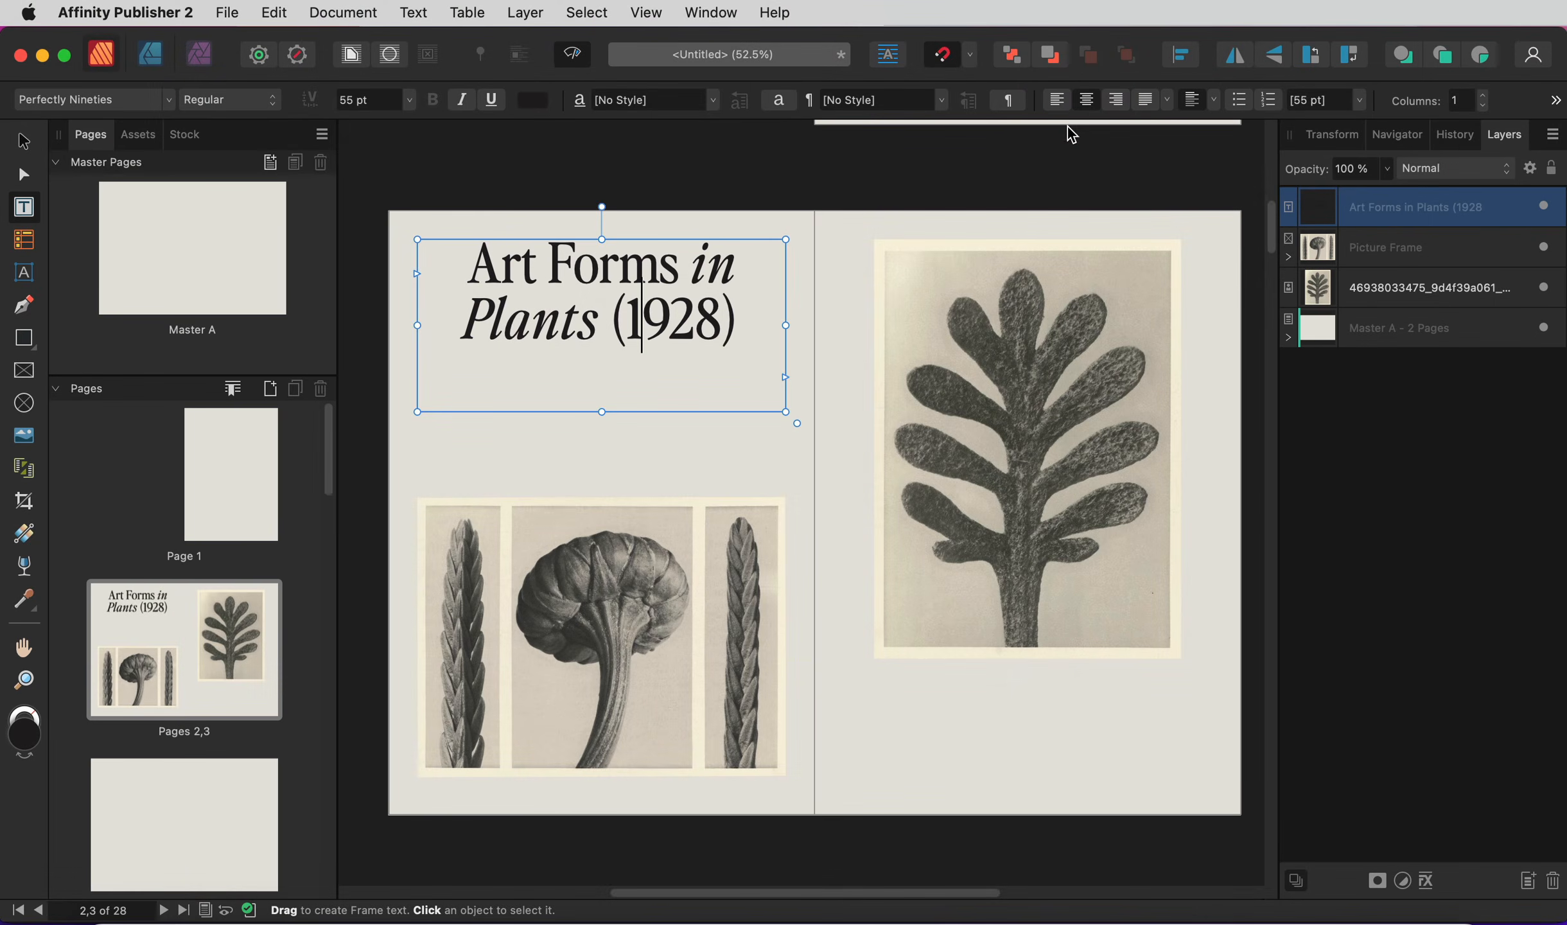
pyautogui.click(828, 320)
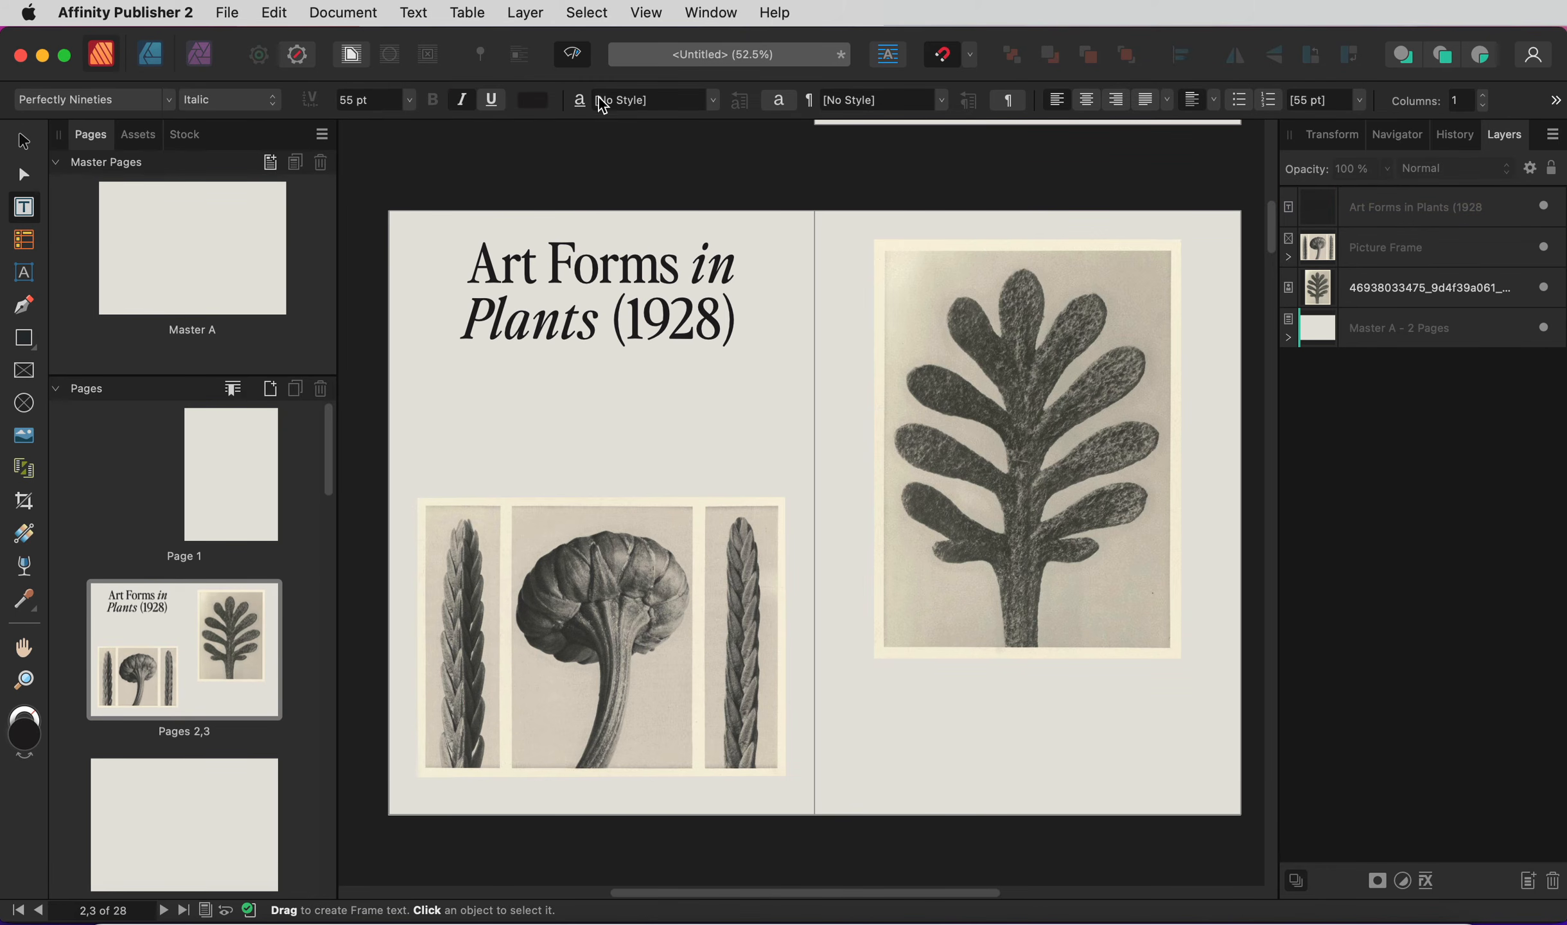
# - Draw a text frame as wide as the leaf picture beneath it and fill it with 8 pt filler text at 8 pt leading
pyautogui.click(573, 55)
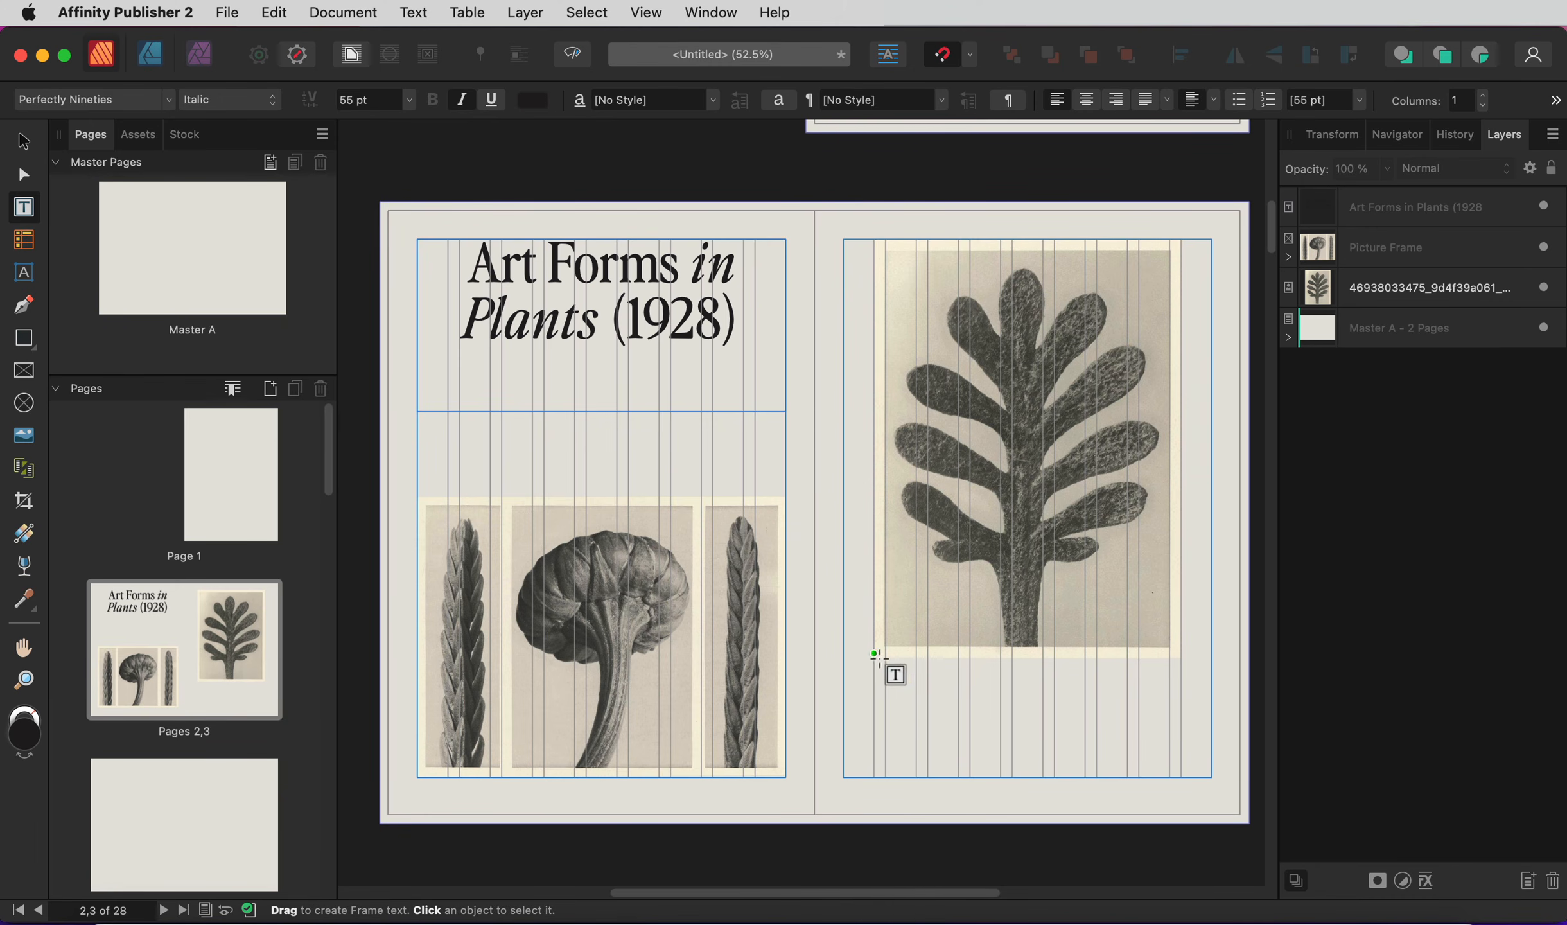
pyautogui.moveTo(874, 676); pyautogui.dragTo(1182, 778)
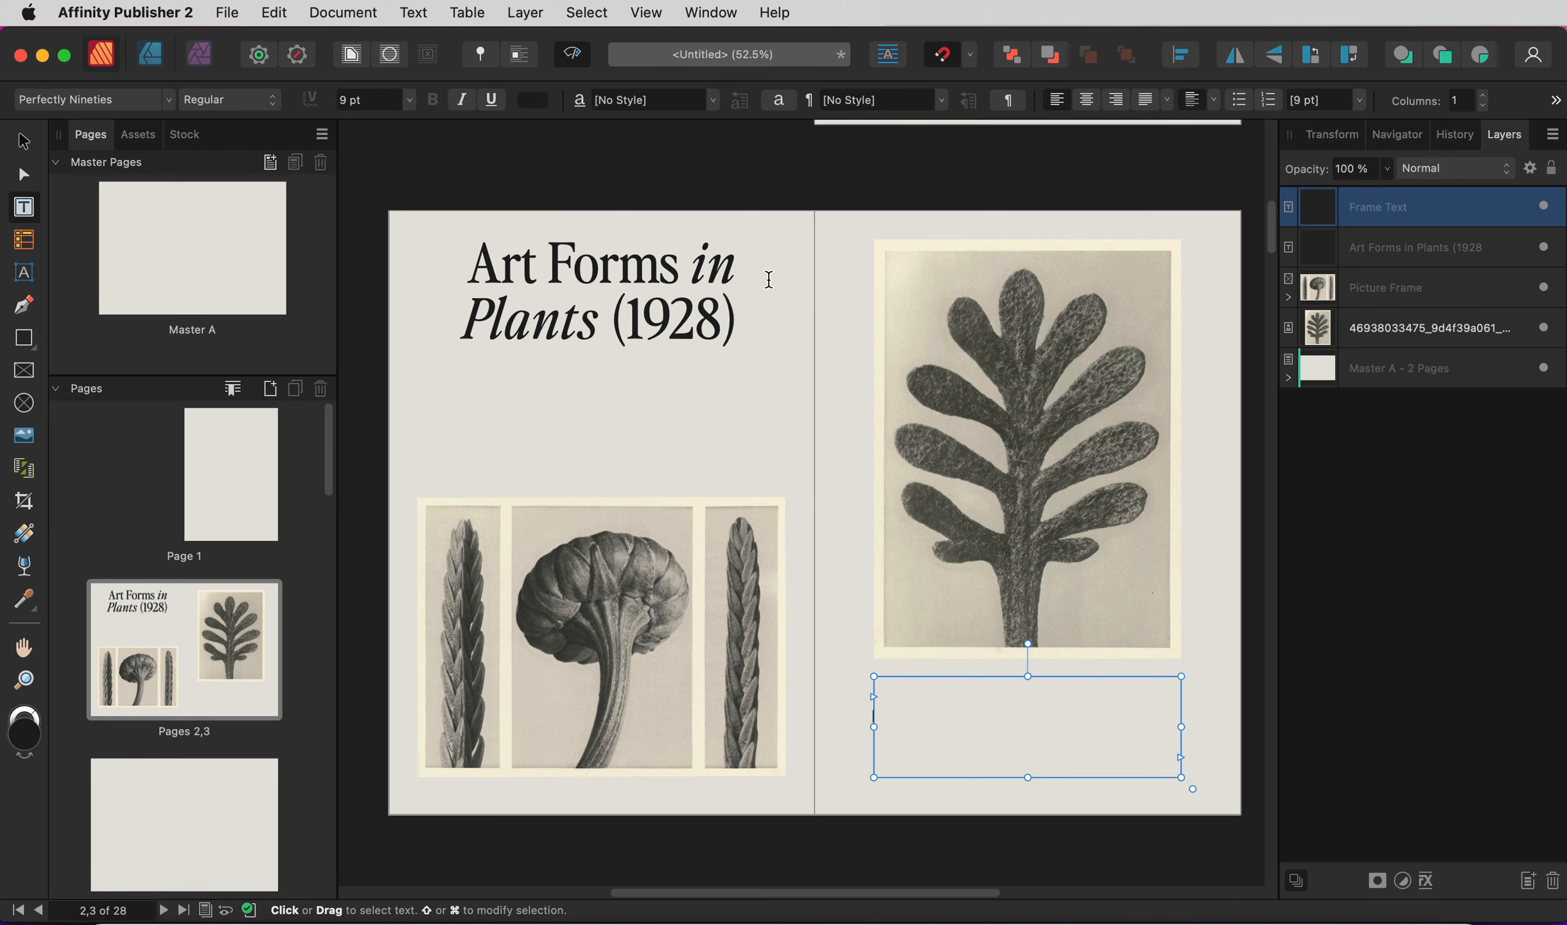
pyautogui.click(424, 13)
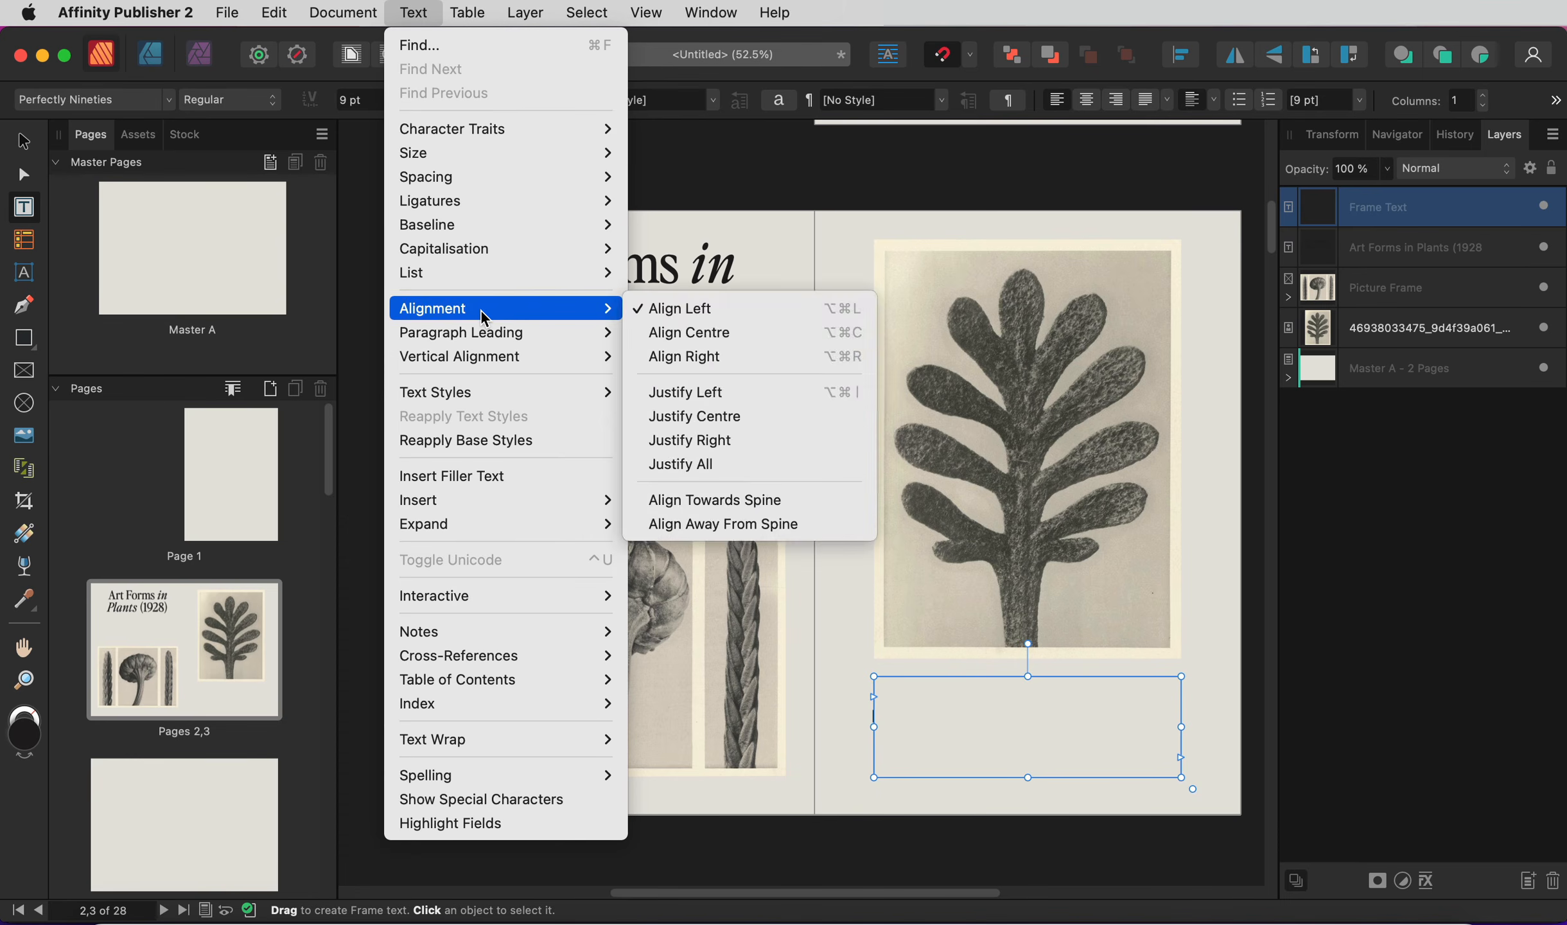
pyautogui.click(513, 480)
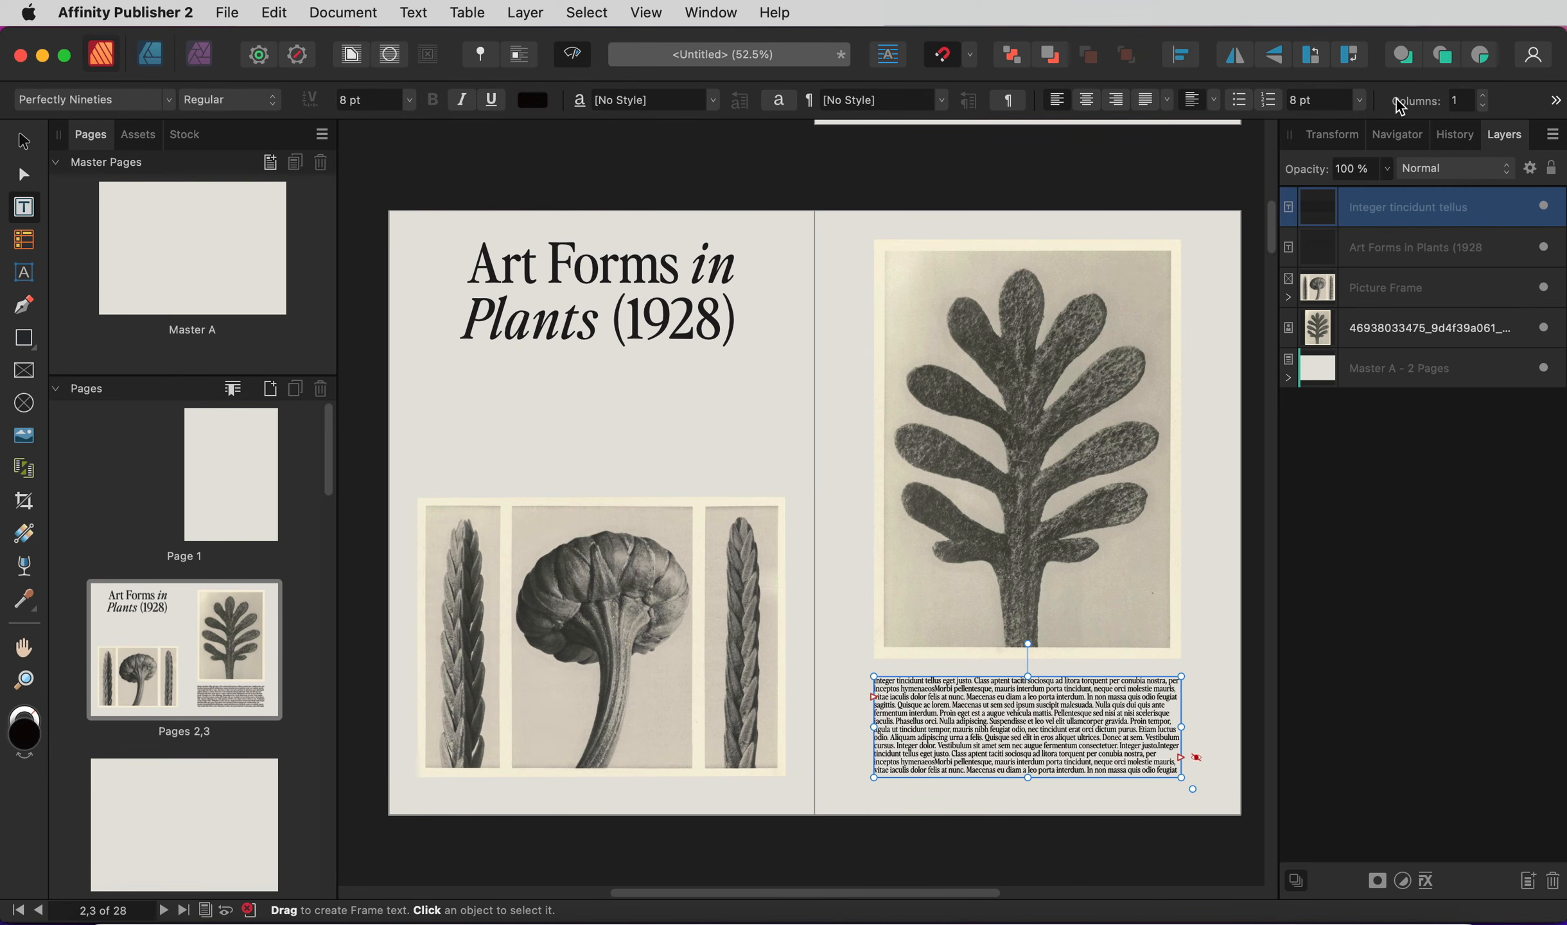
# - Split the body text frame under the leaf picture into two columns with a 4 mm gutter and justify its text
pyautogui.click(1479, 102)
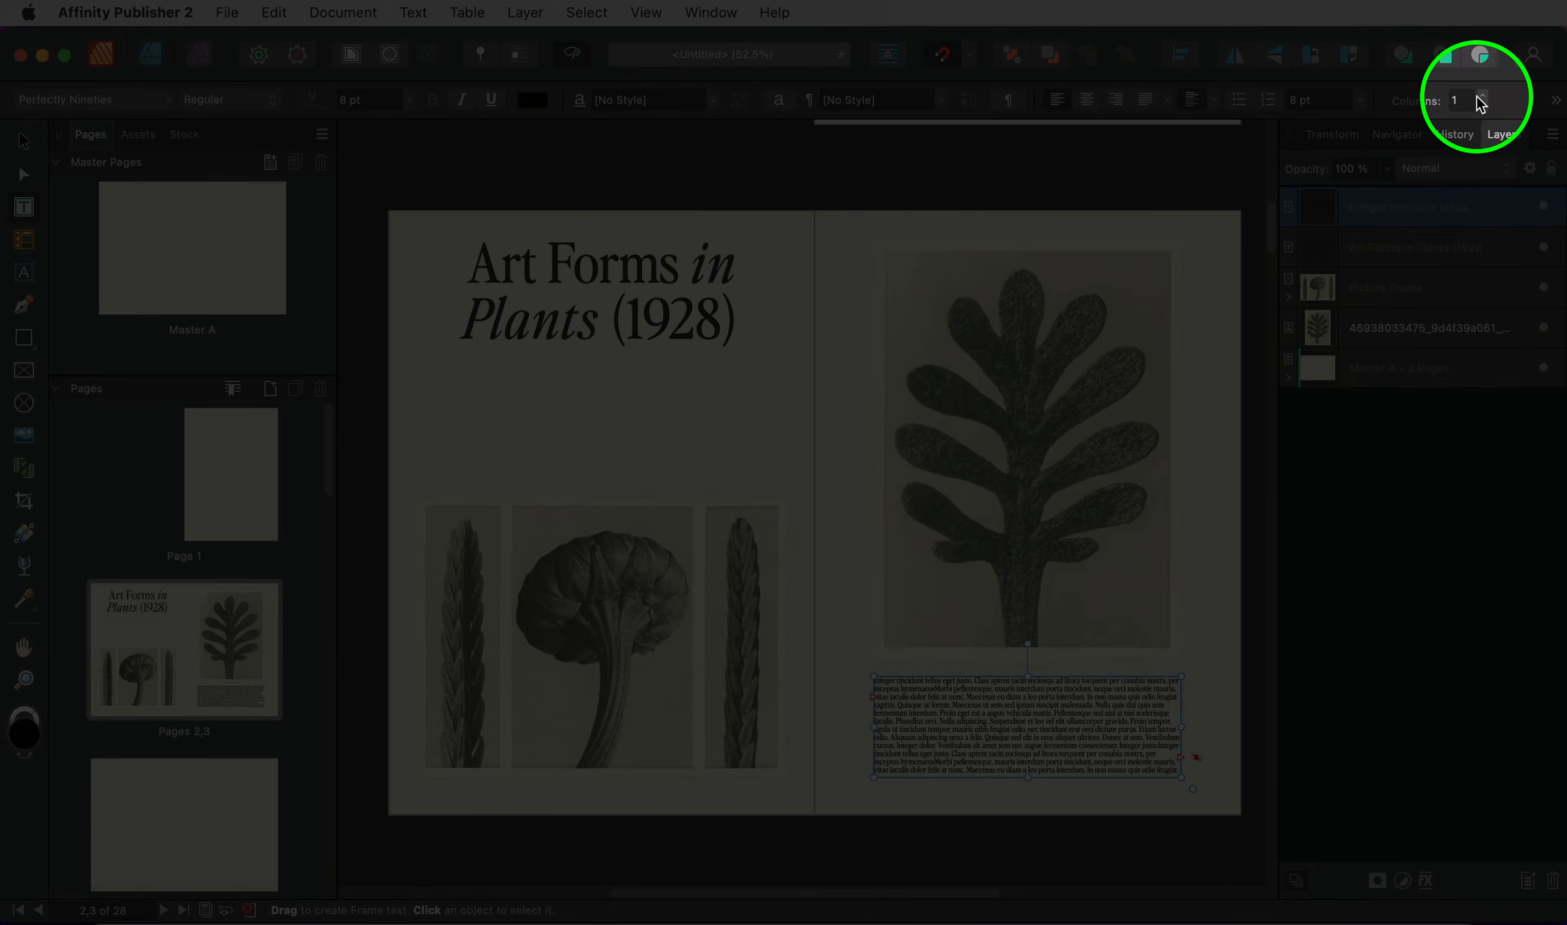
pyautogui.click(1479, 98)
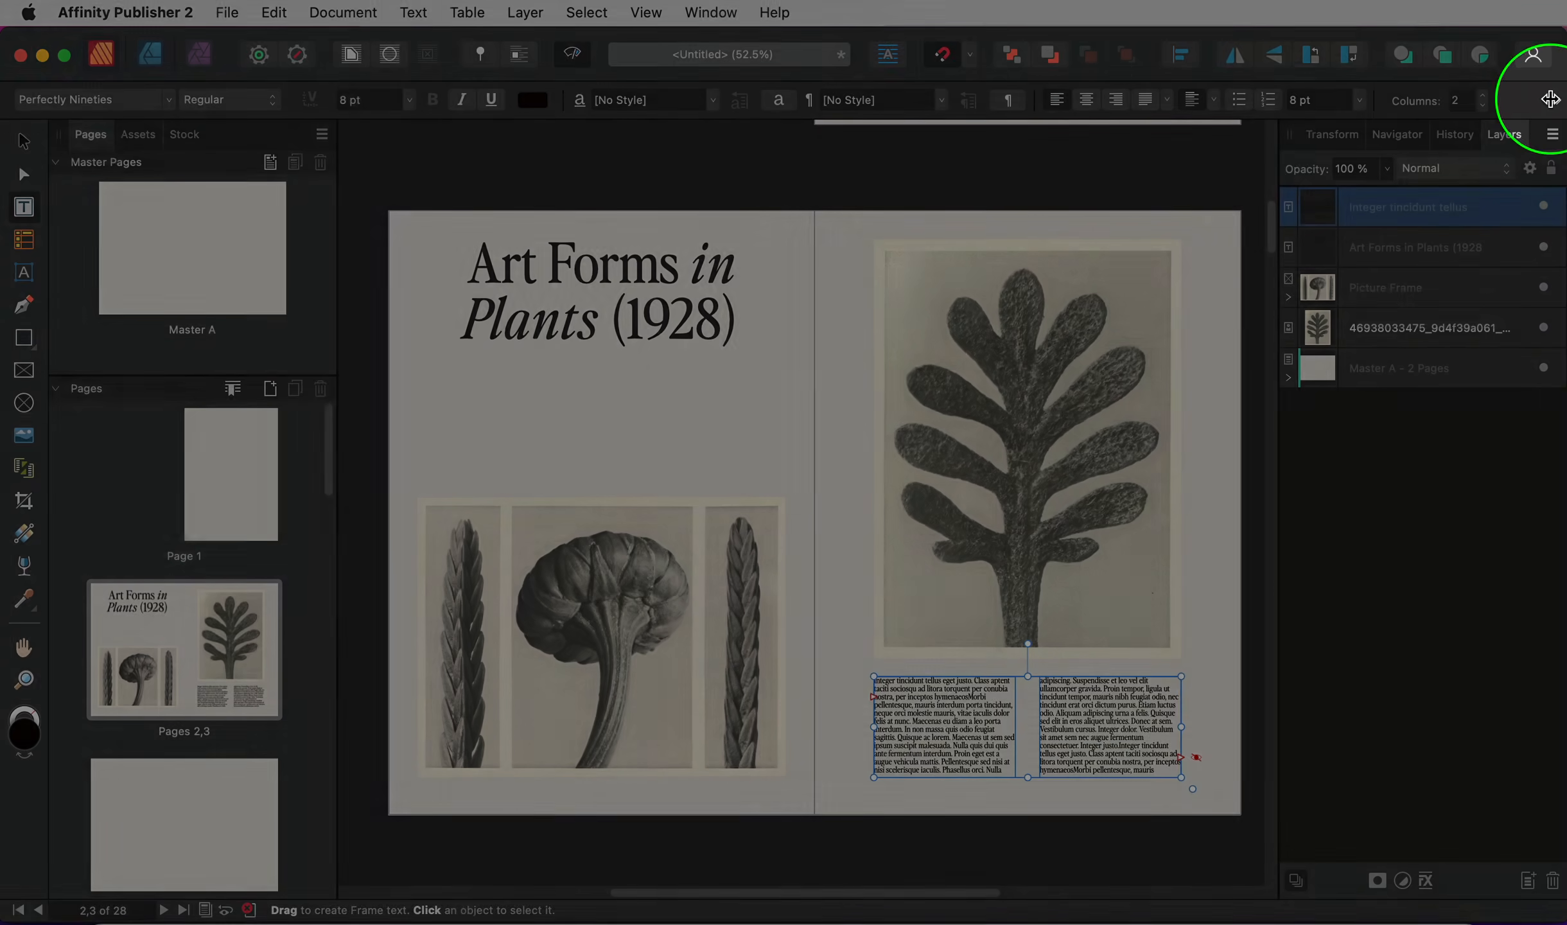
pyautogui.click(1555, 100)
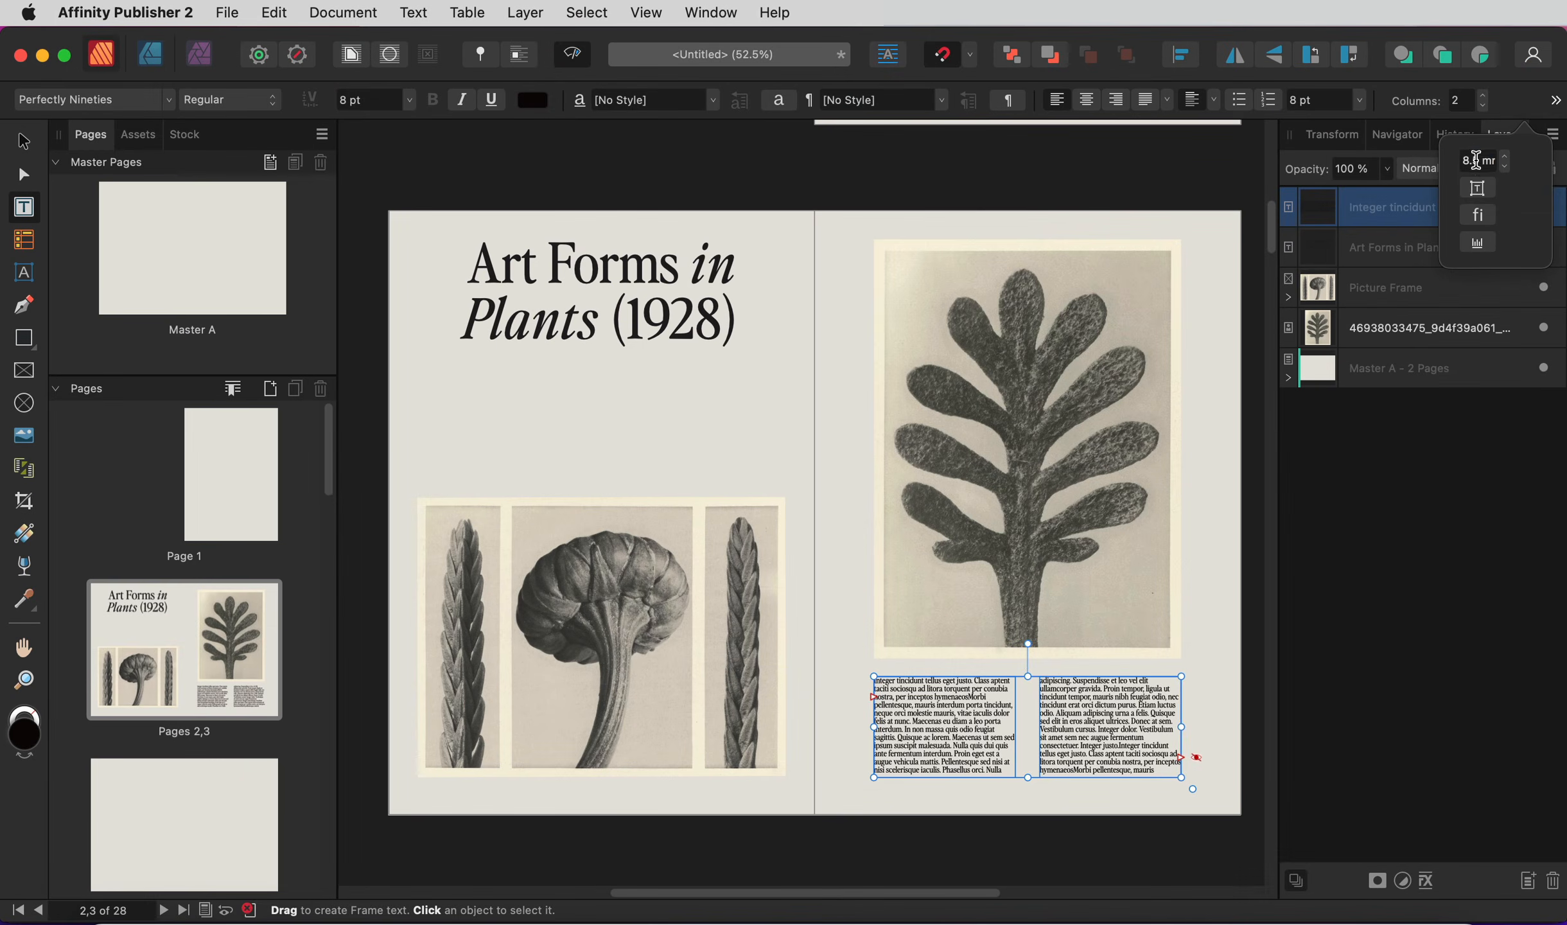
pyautogui.click(1476, 159)
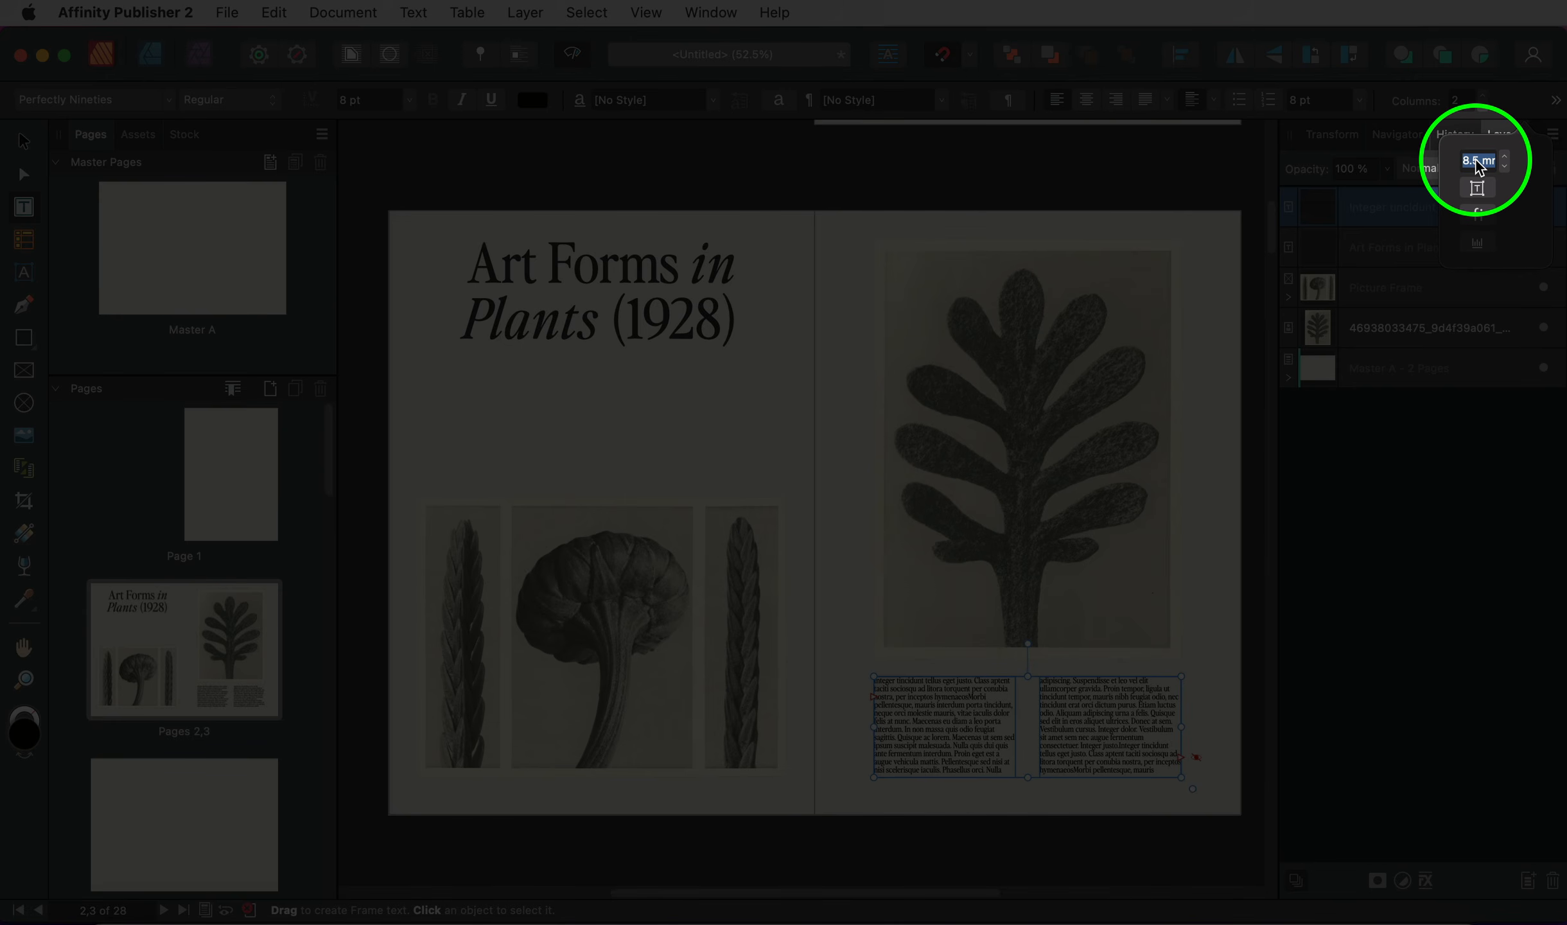
pyautogui.write('6')
pyautogui.press('Return')
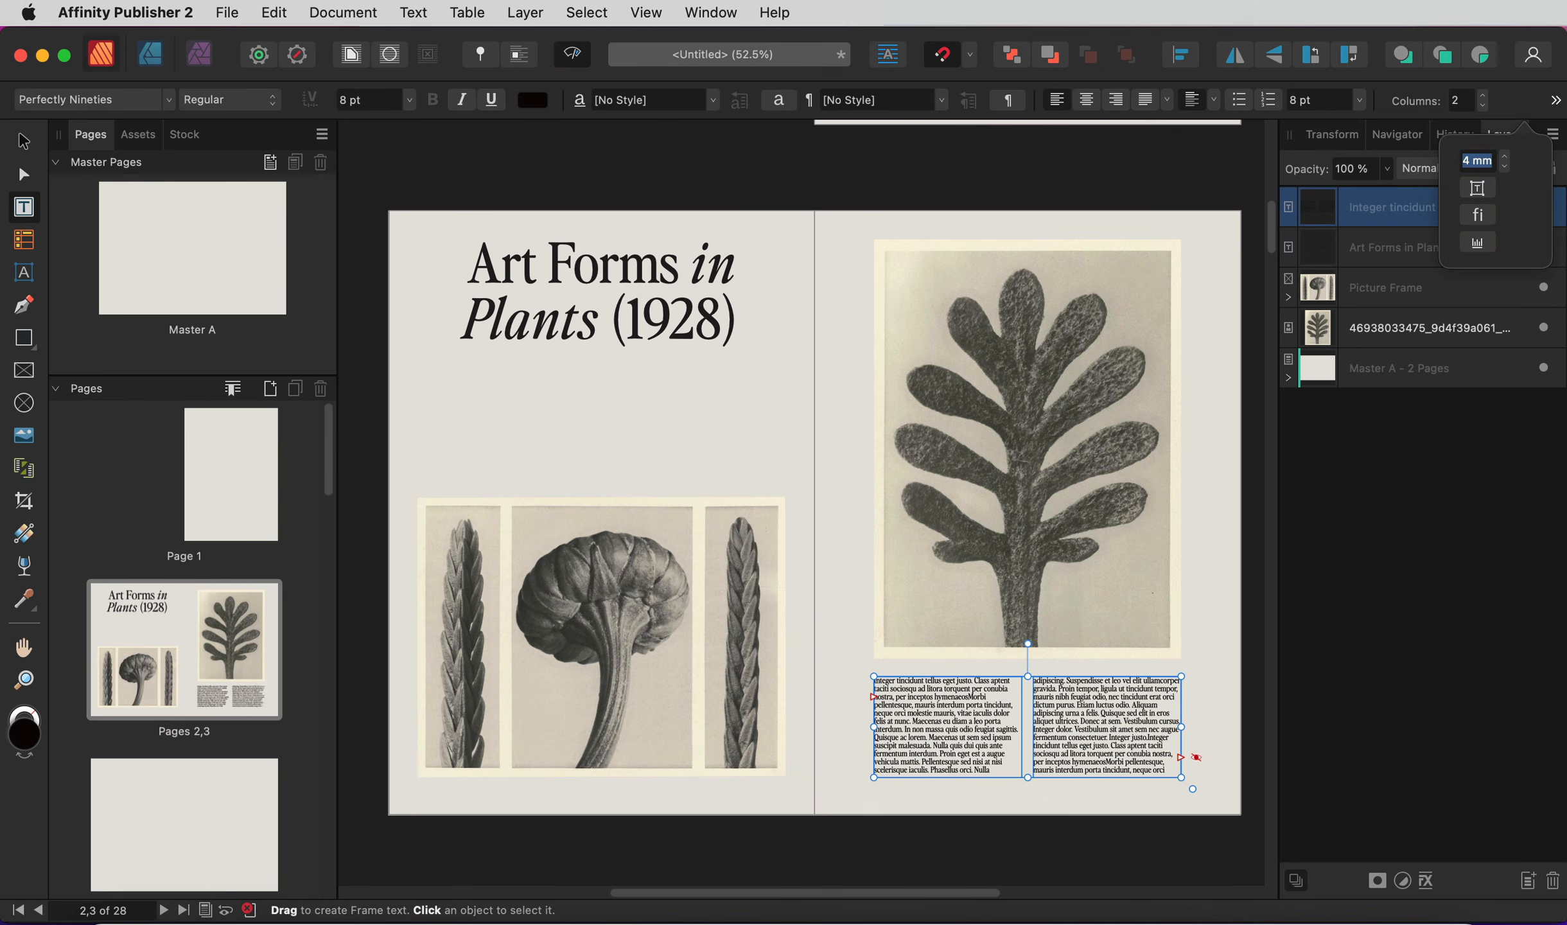
pyautogui.click(1167, 101)
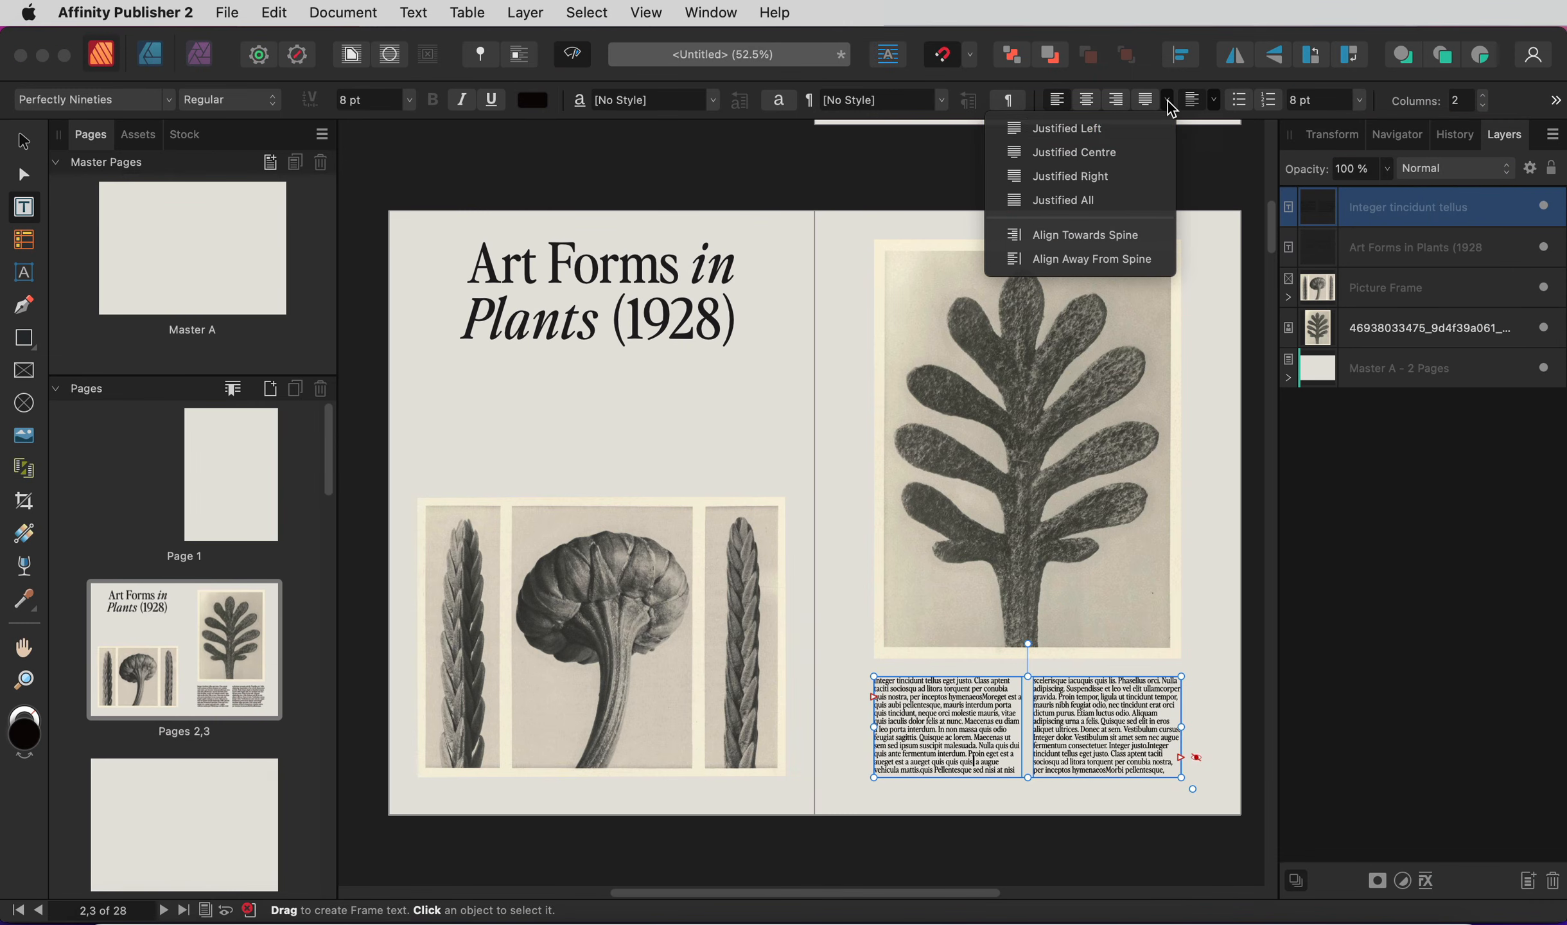
pyautogui.click(1140, 152)
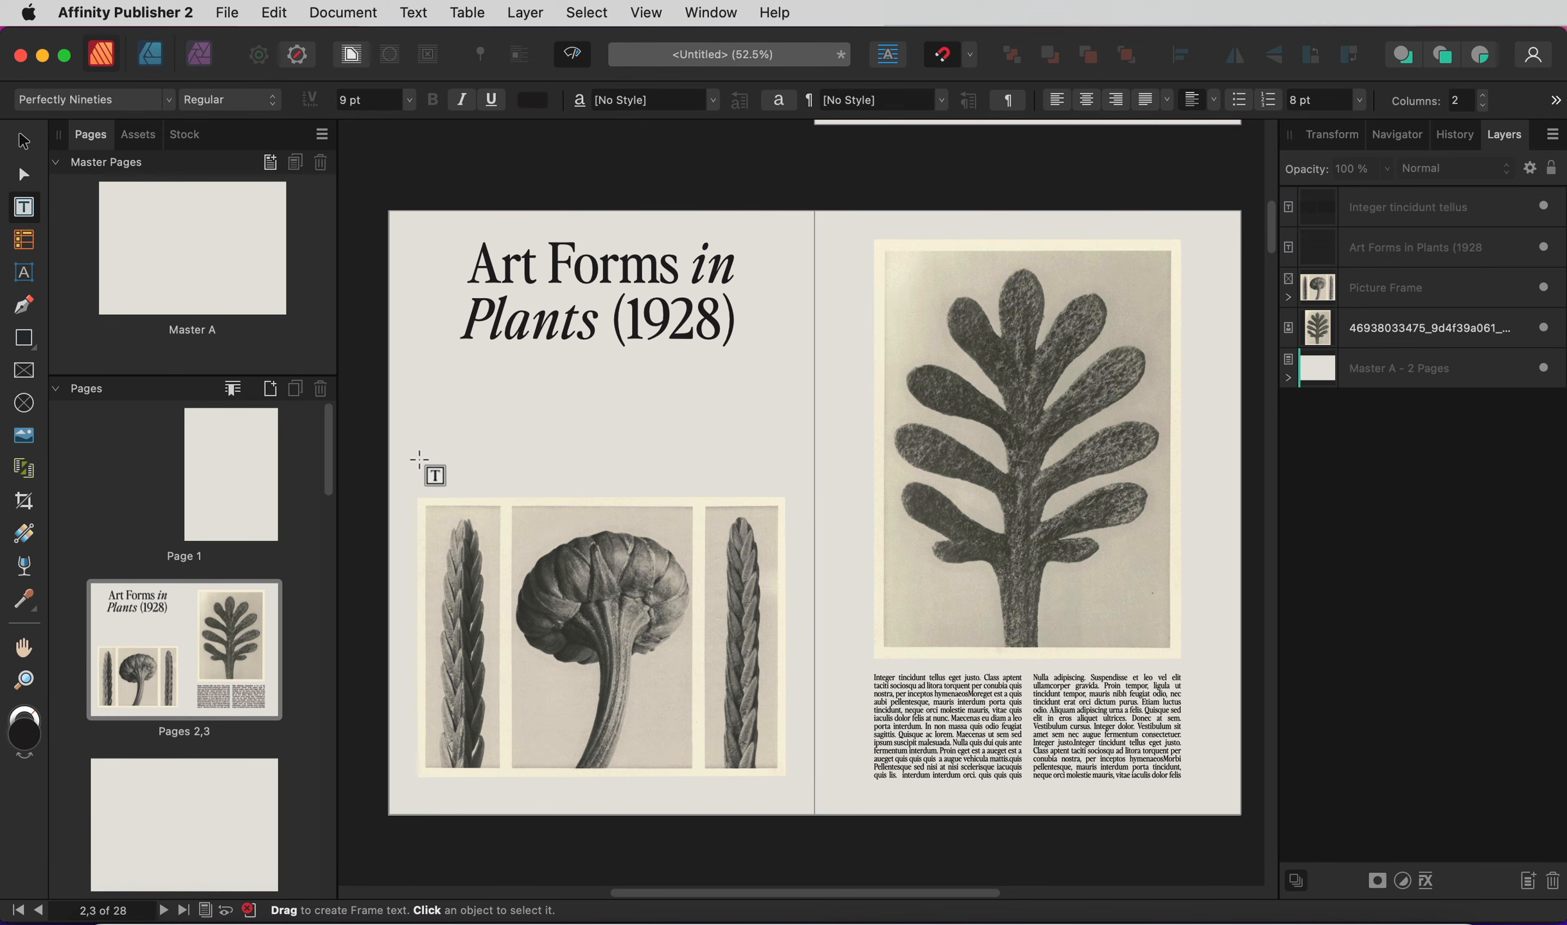
# - Draw a small one-column caption frame just above the left-hand page's picture and fill it with left-aligned filler text
pyautogui.moveTo(419, 460); pyautogui.dragTo(560, 489)
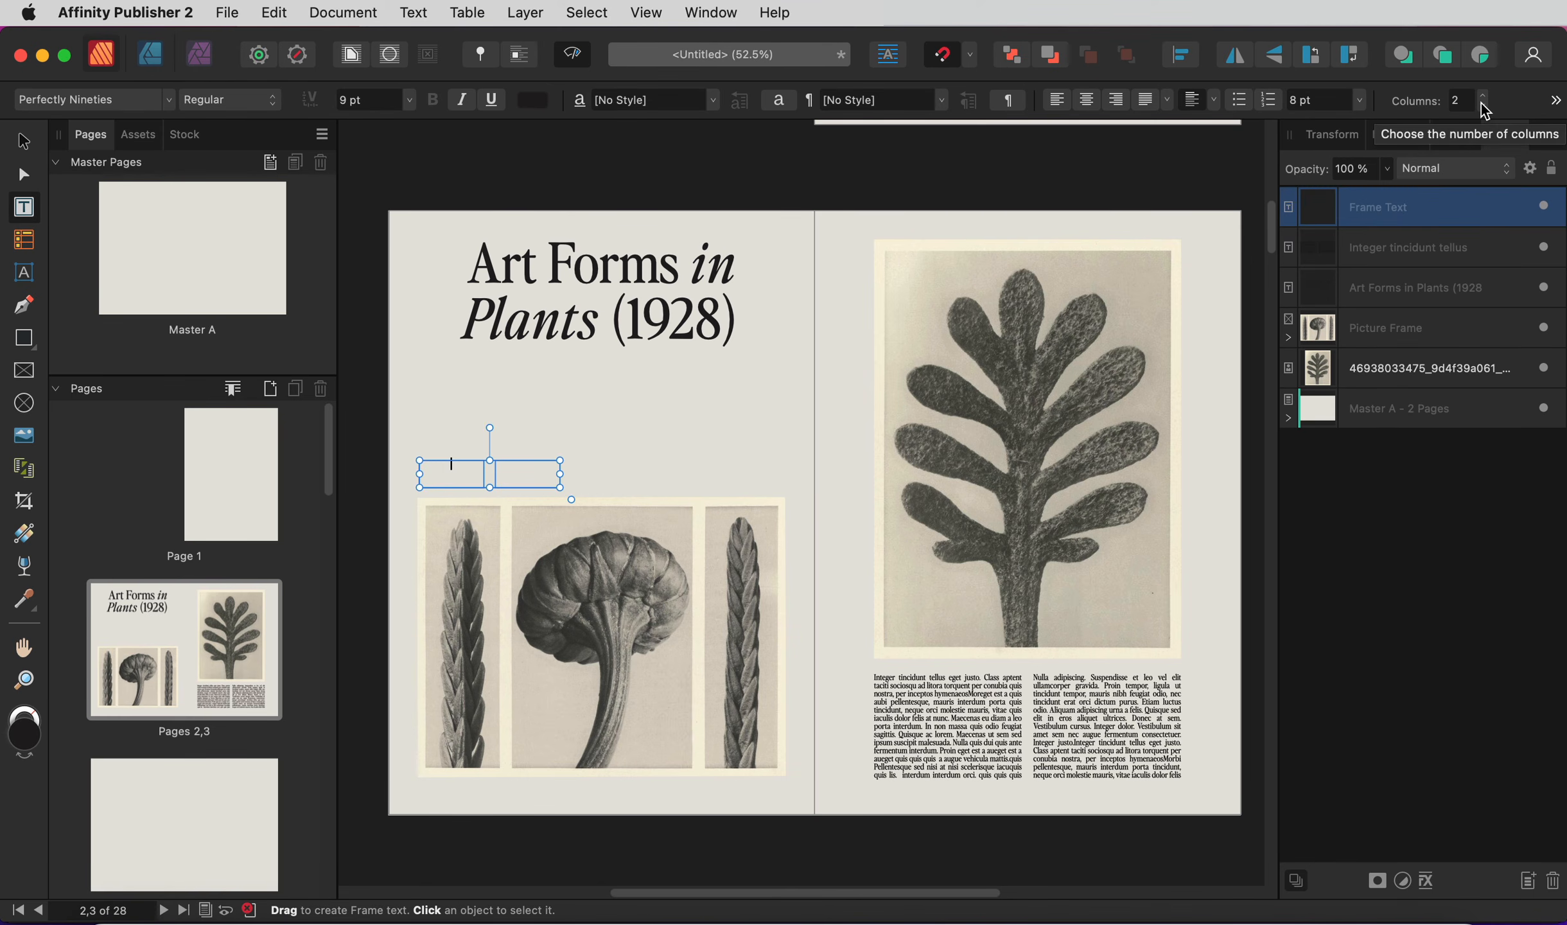
pyautogui.click(1482, 104)
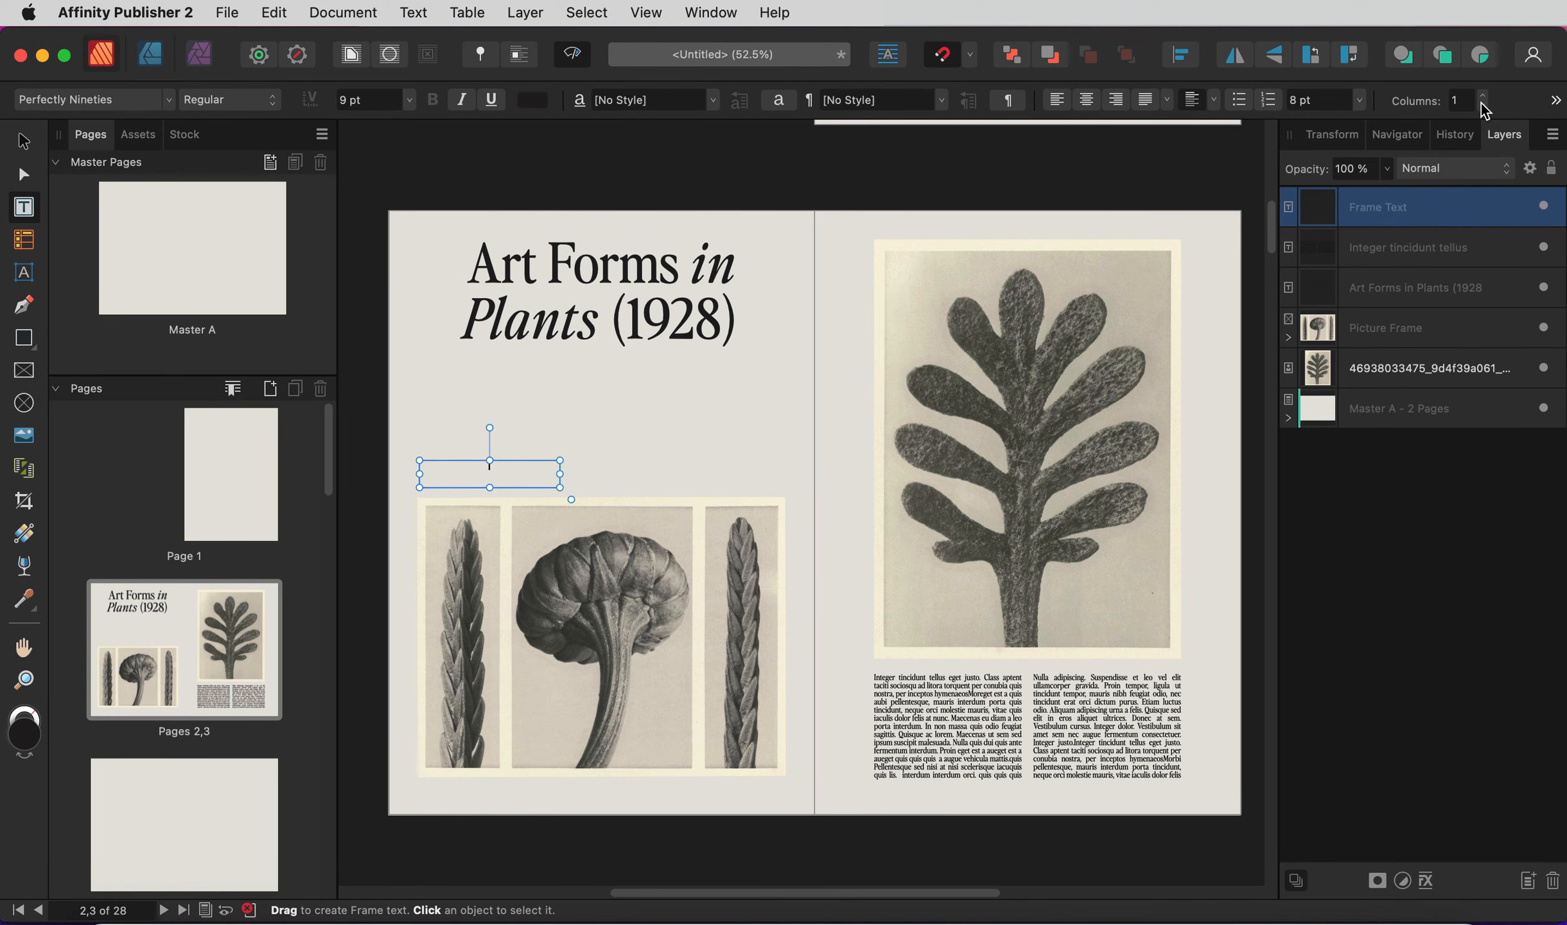
pyautogui.click(1058, 106)
pyautogui.click(426, 8)
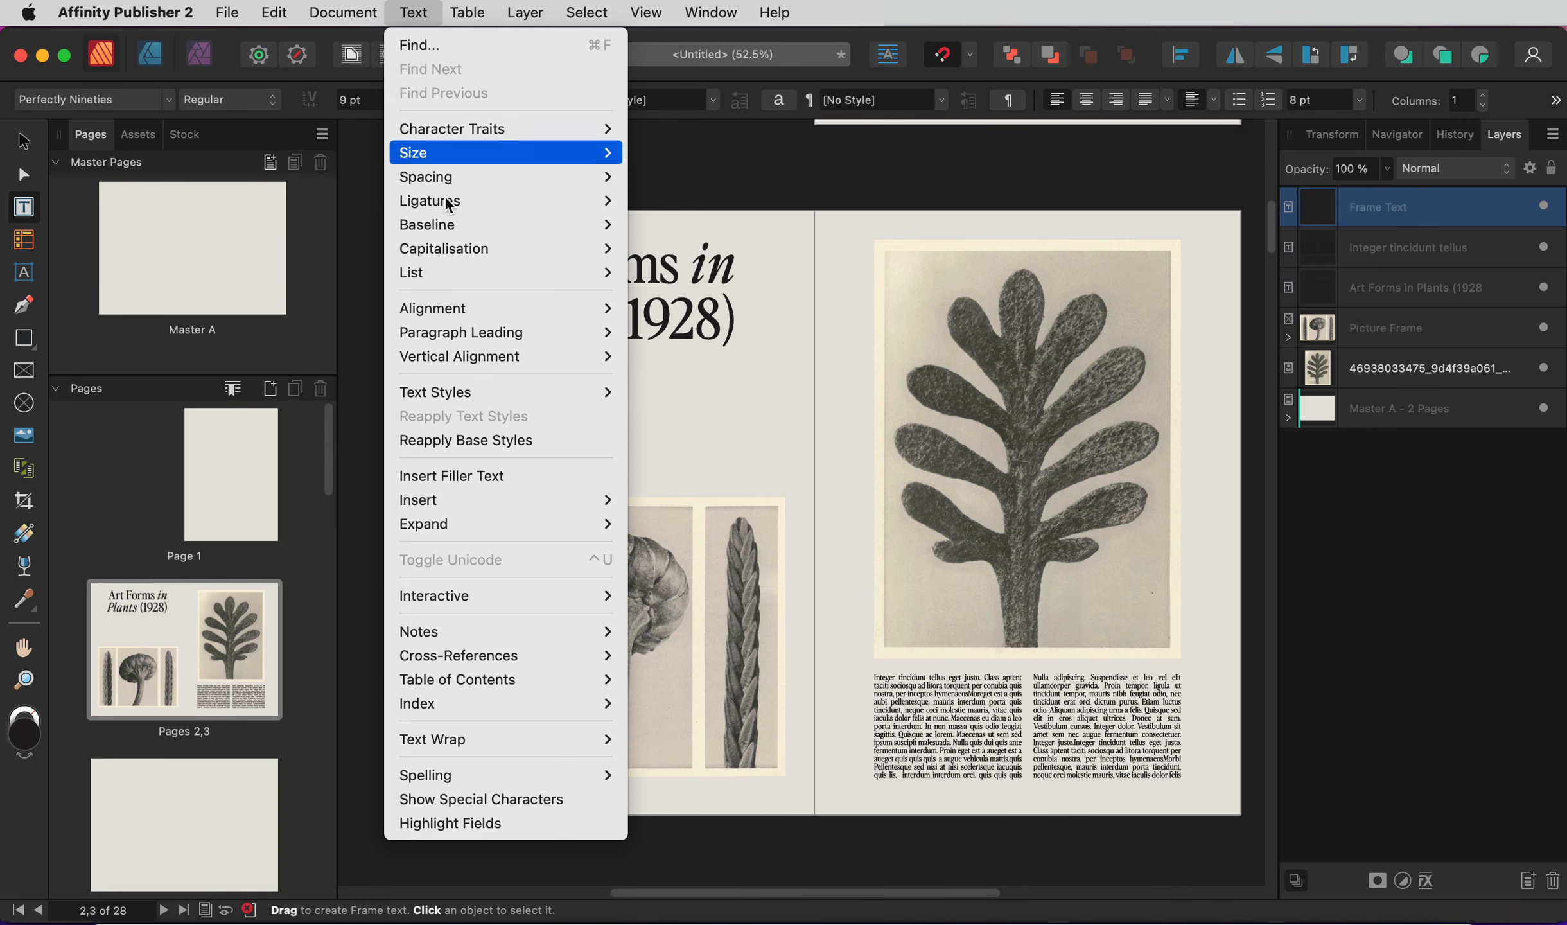
pyautogui.click(502, 485)
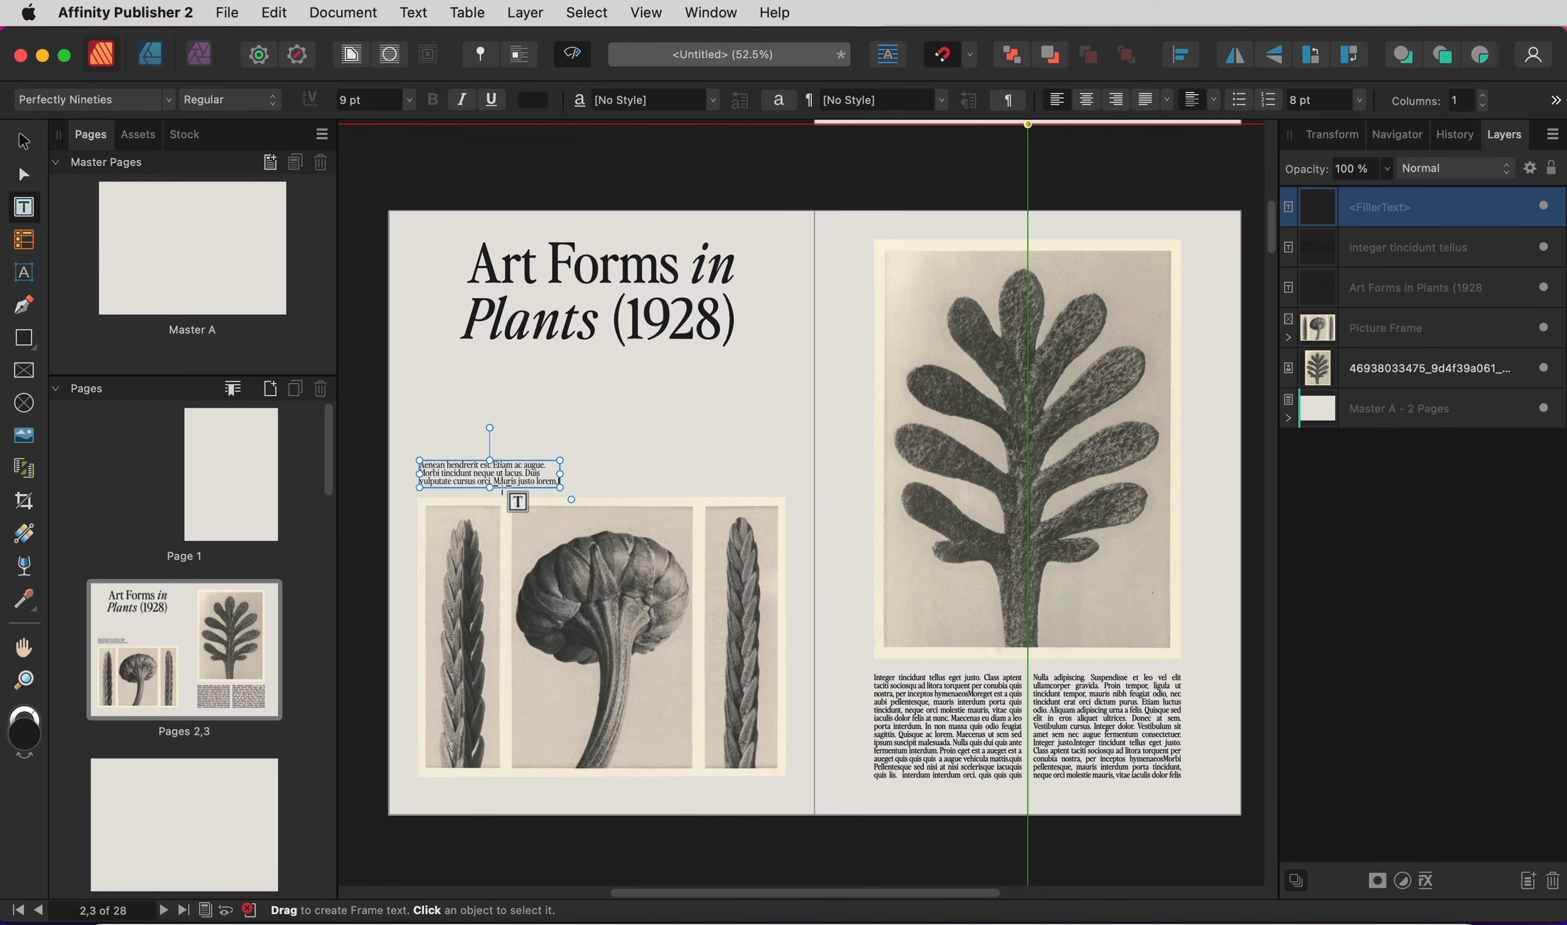
# - Set all of the caption's filler text to 8 pt
pyautogui.press('super+a')
pyautogui.click(408, 99)
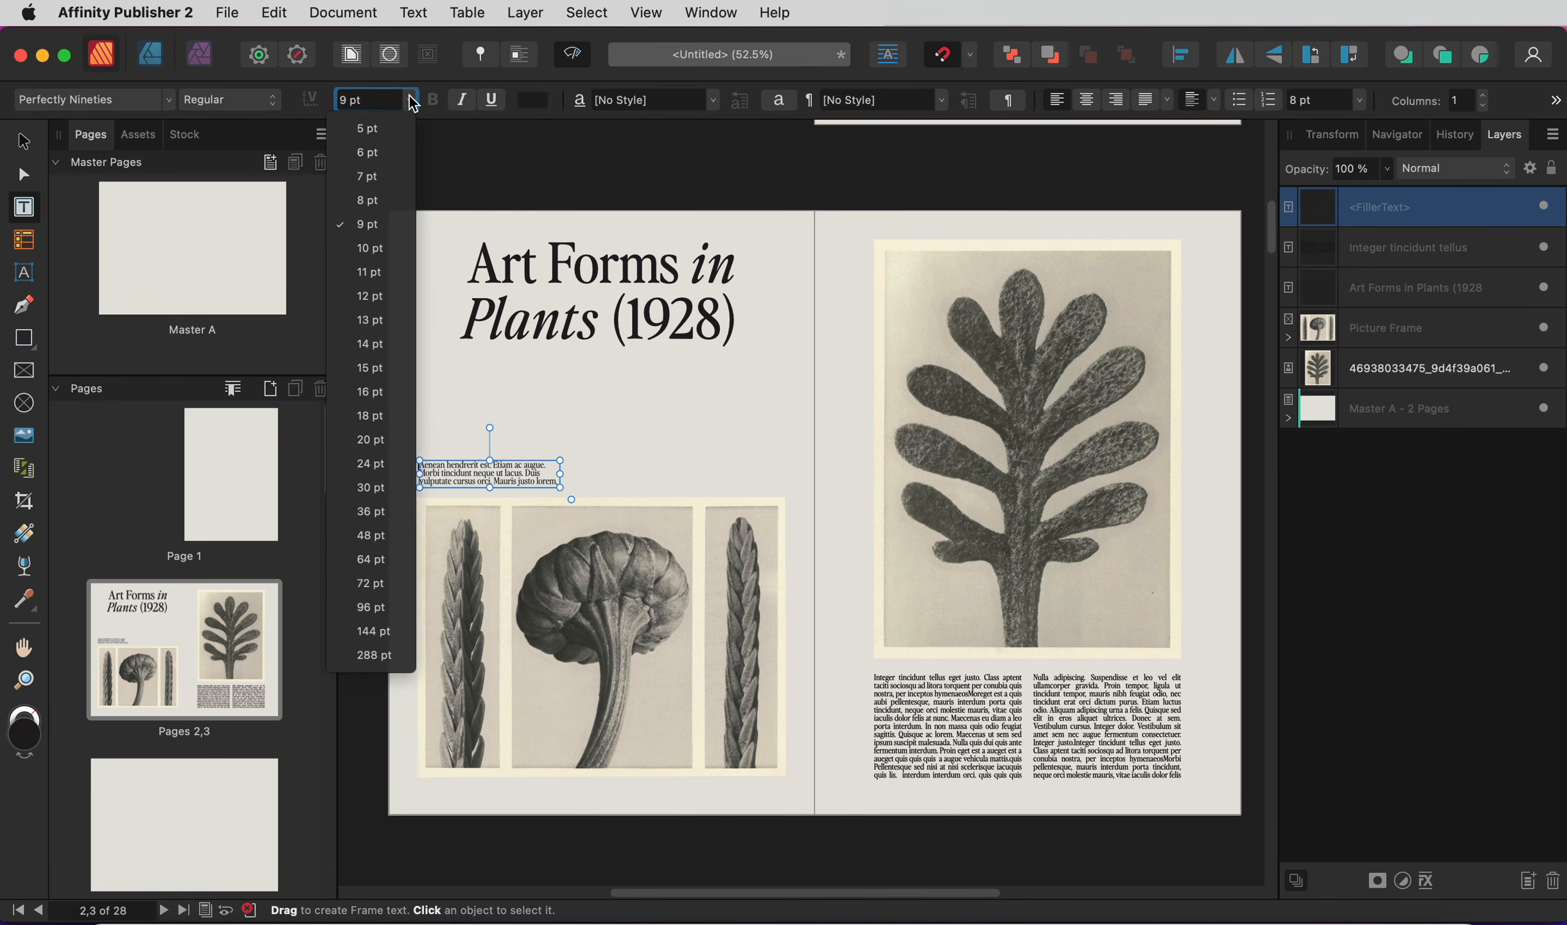
pyautogui.click(367, 201)
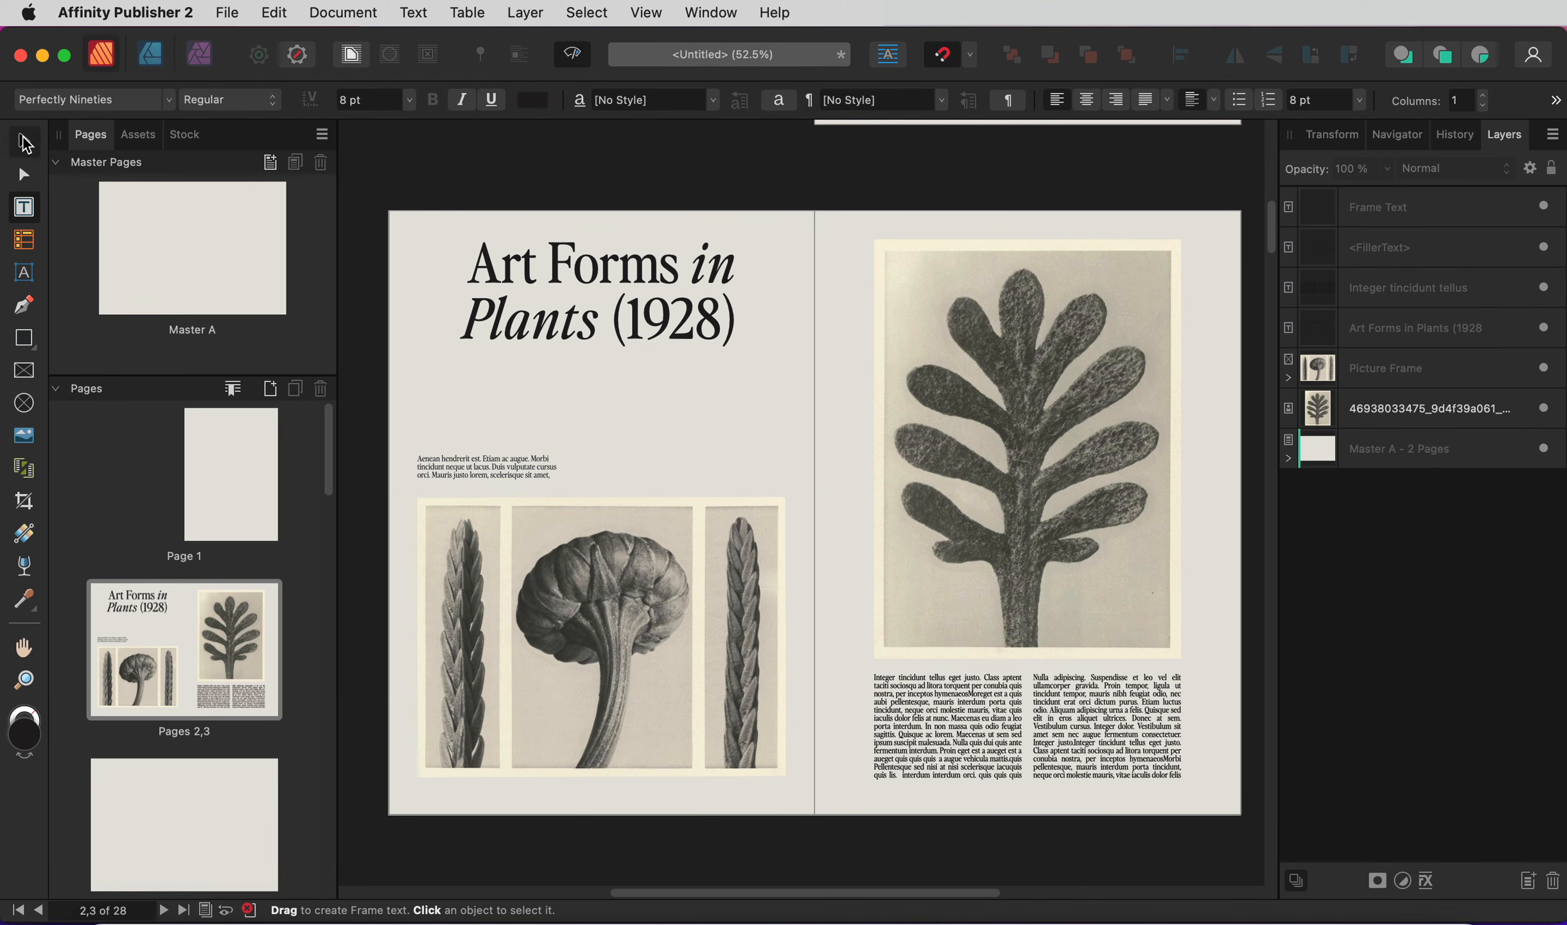
# - Narrow the caption frame from its right edge to the nearest column guide and preview the spread without guides
pyautogui.click(25, 143)
pyautogui.click(573, 56)
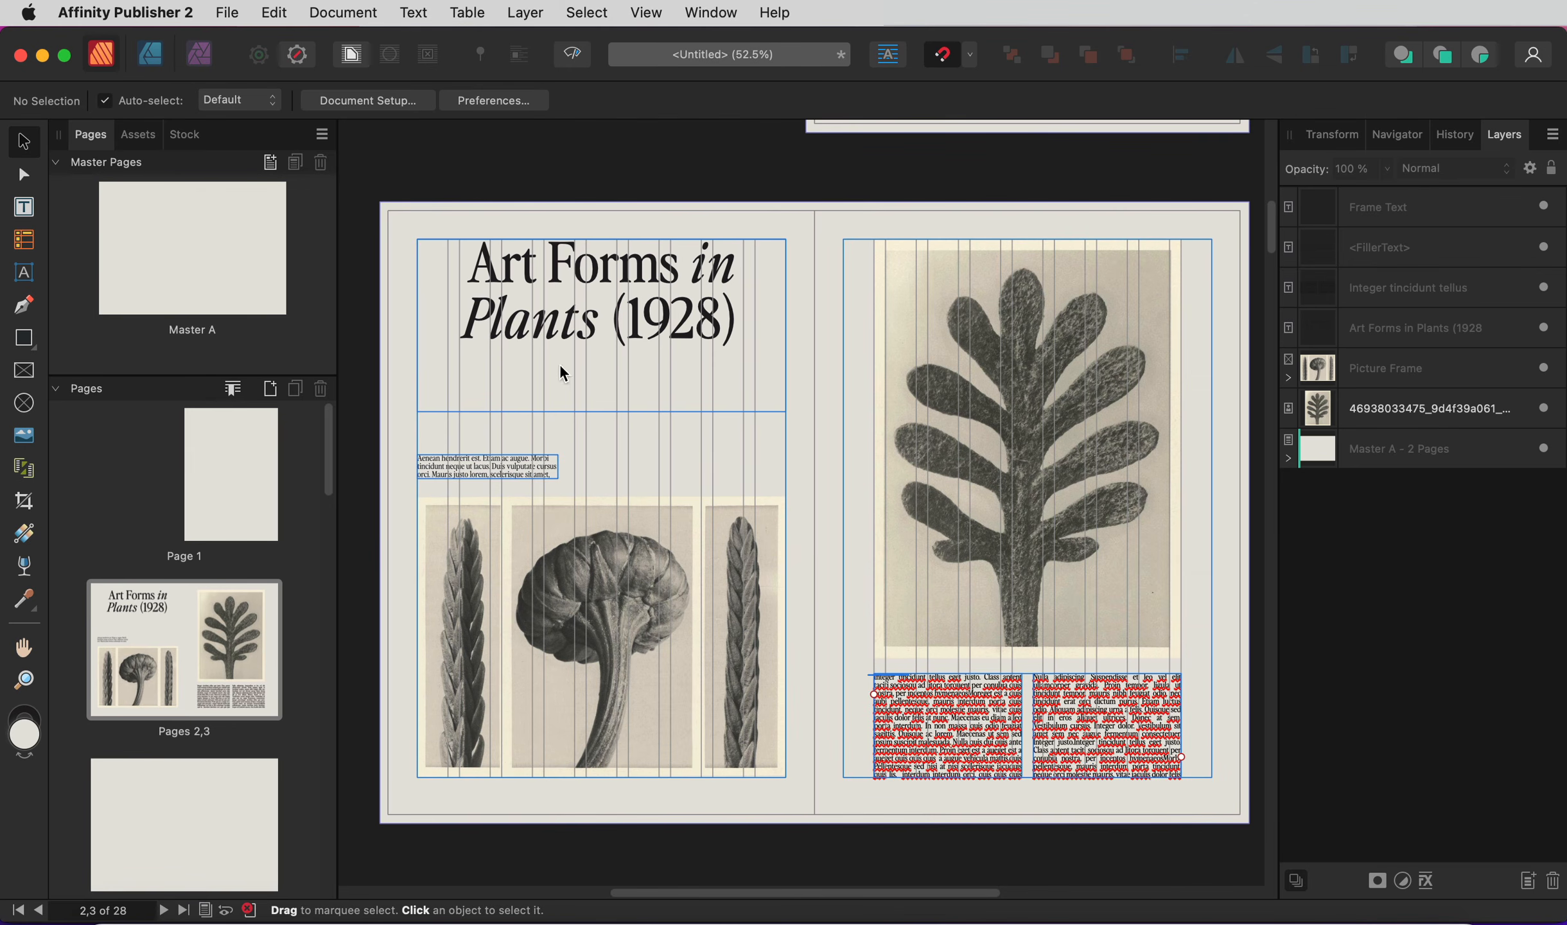
pyautogui.click(523, 471)
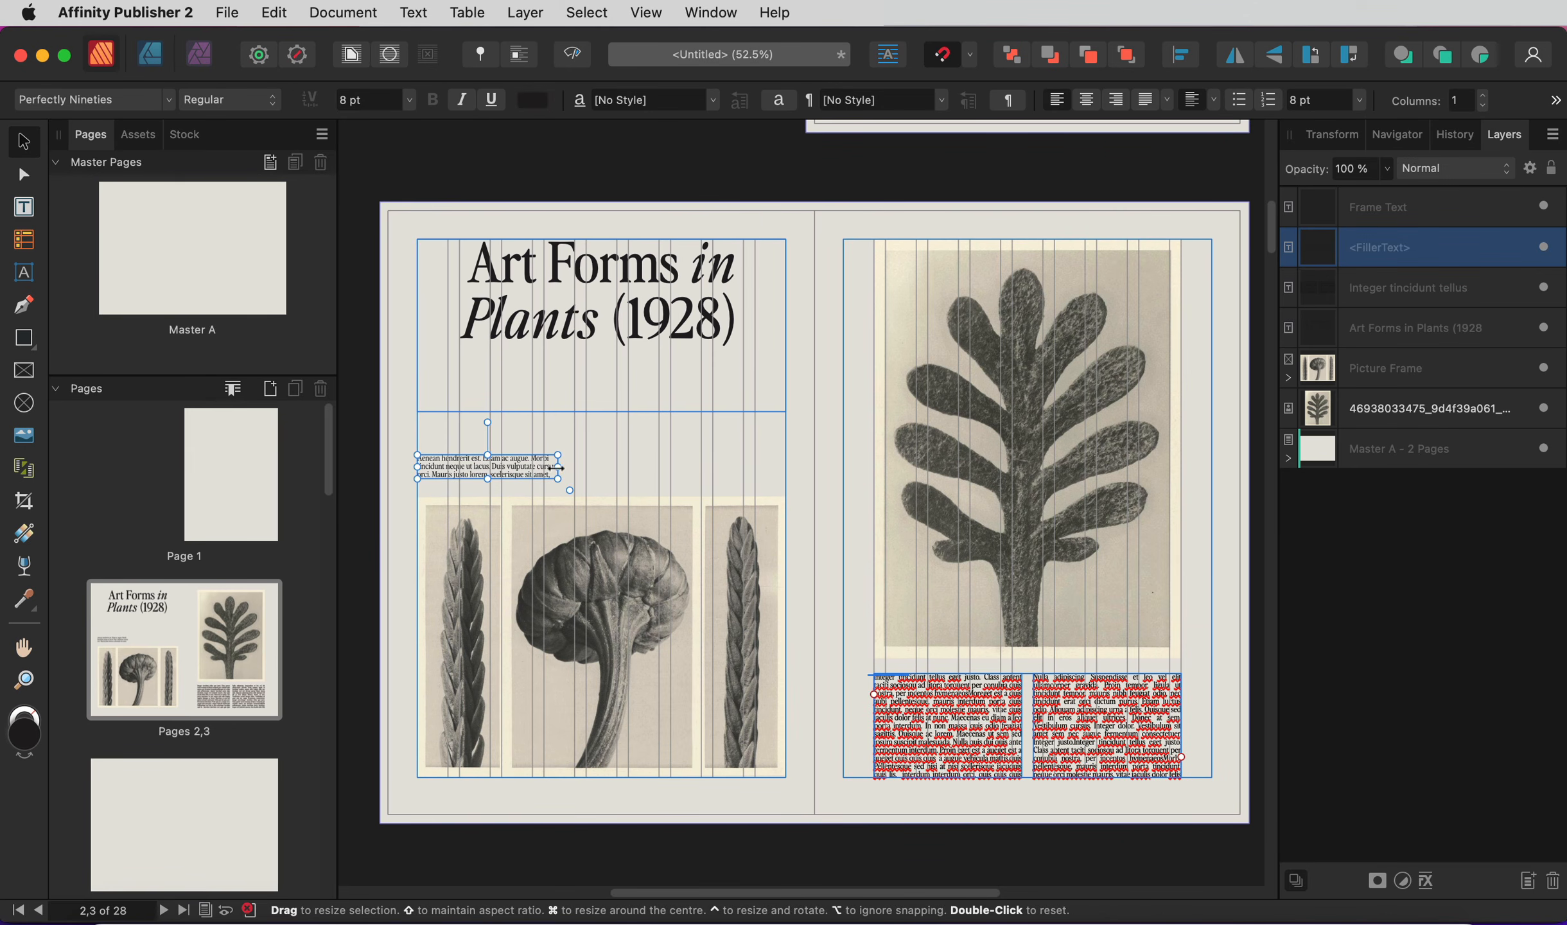
pyautogui.moveTo(558, 468); pyautogui.dragTo(545, 468)
pyautogui.click(573, 468)
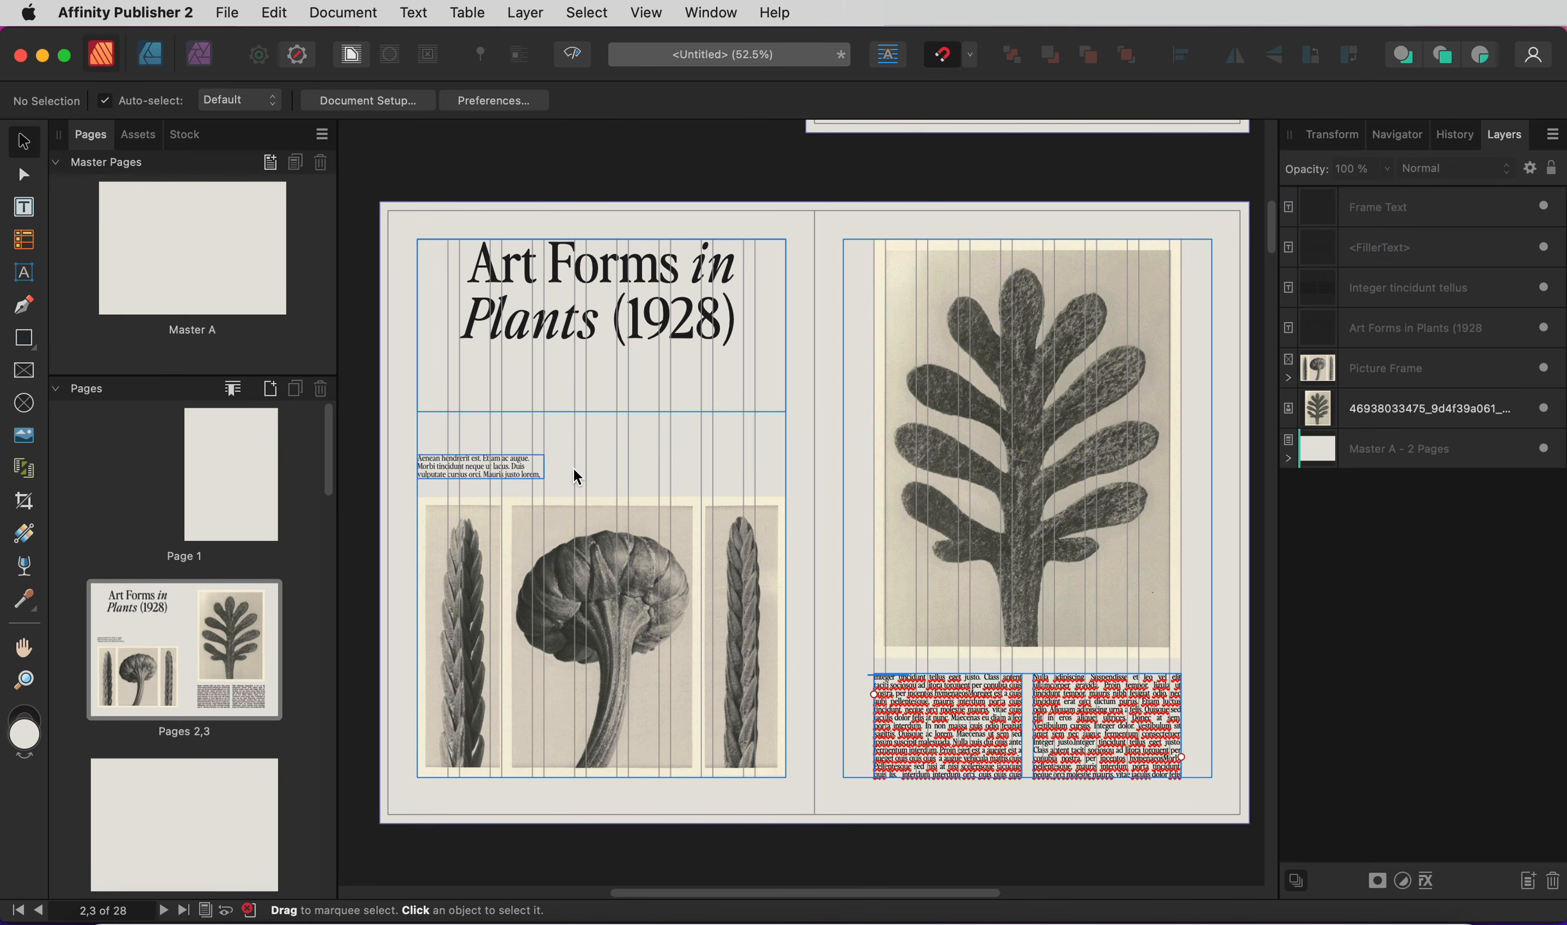
pyautogui.click(572, 55)
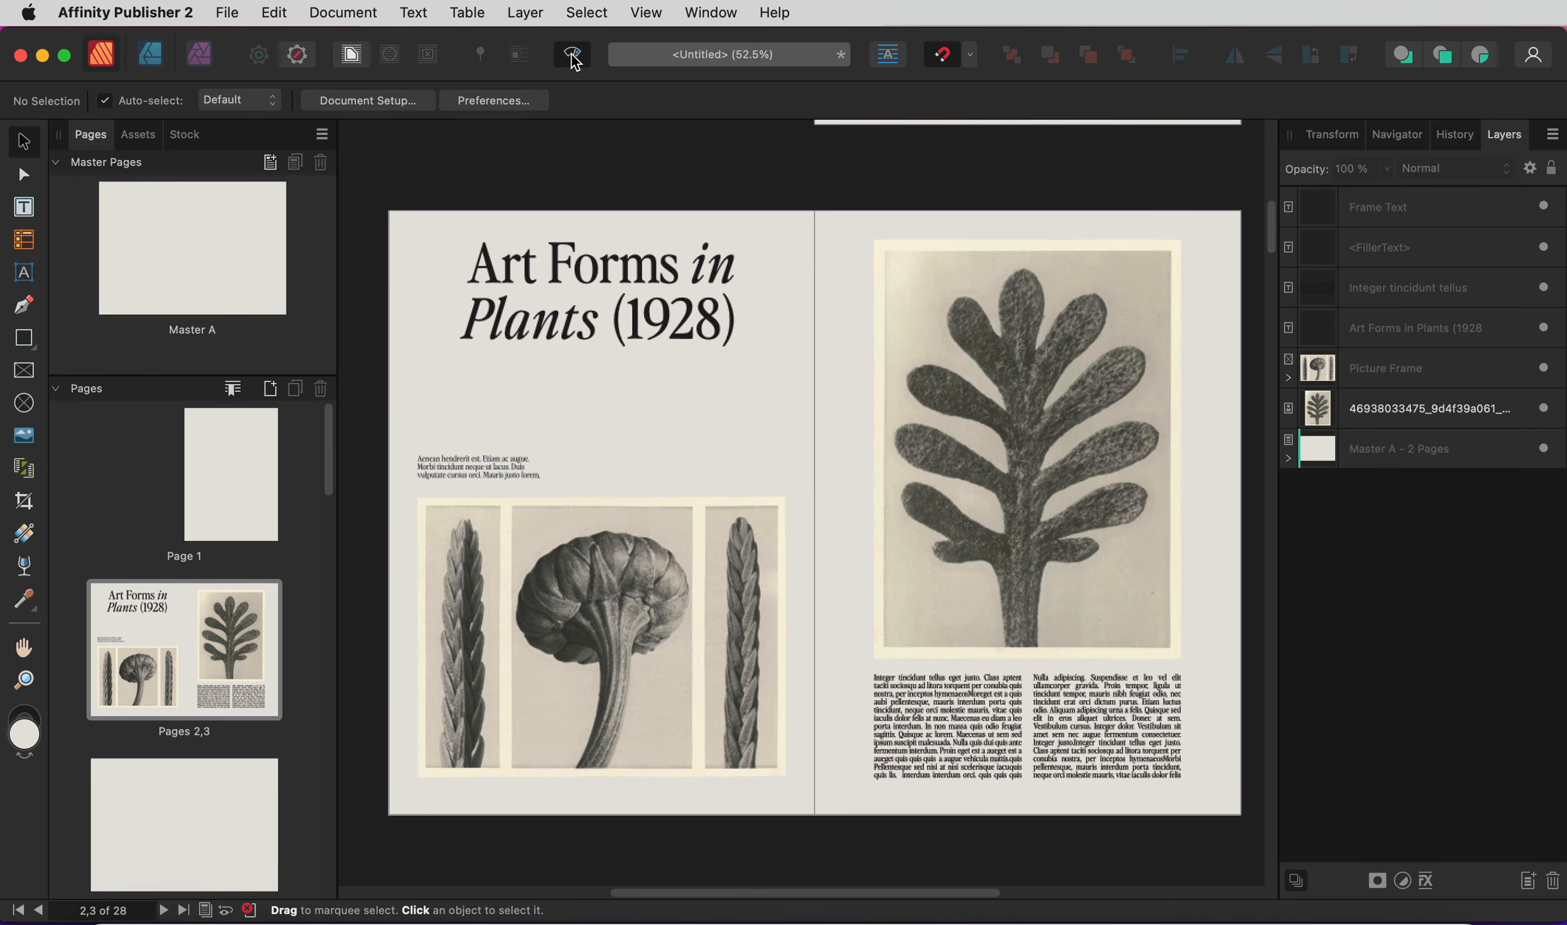